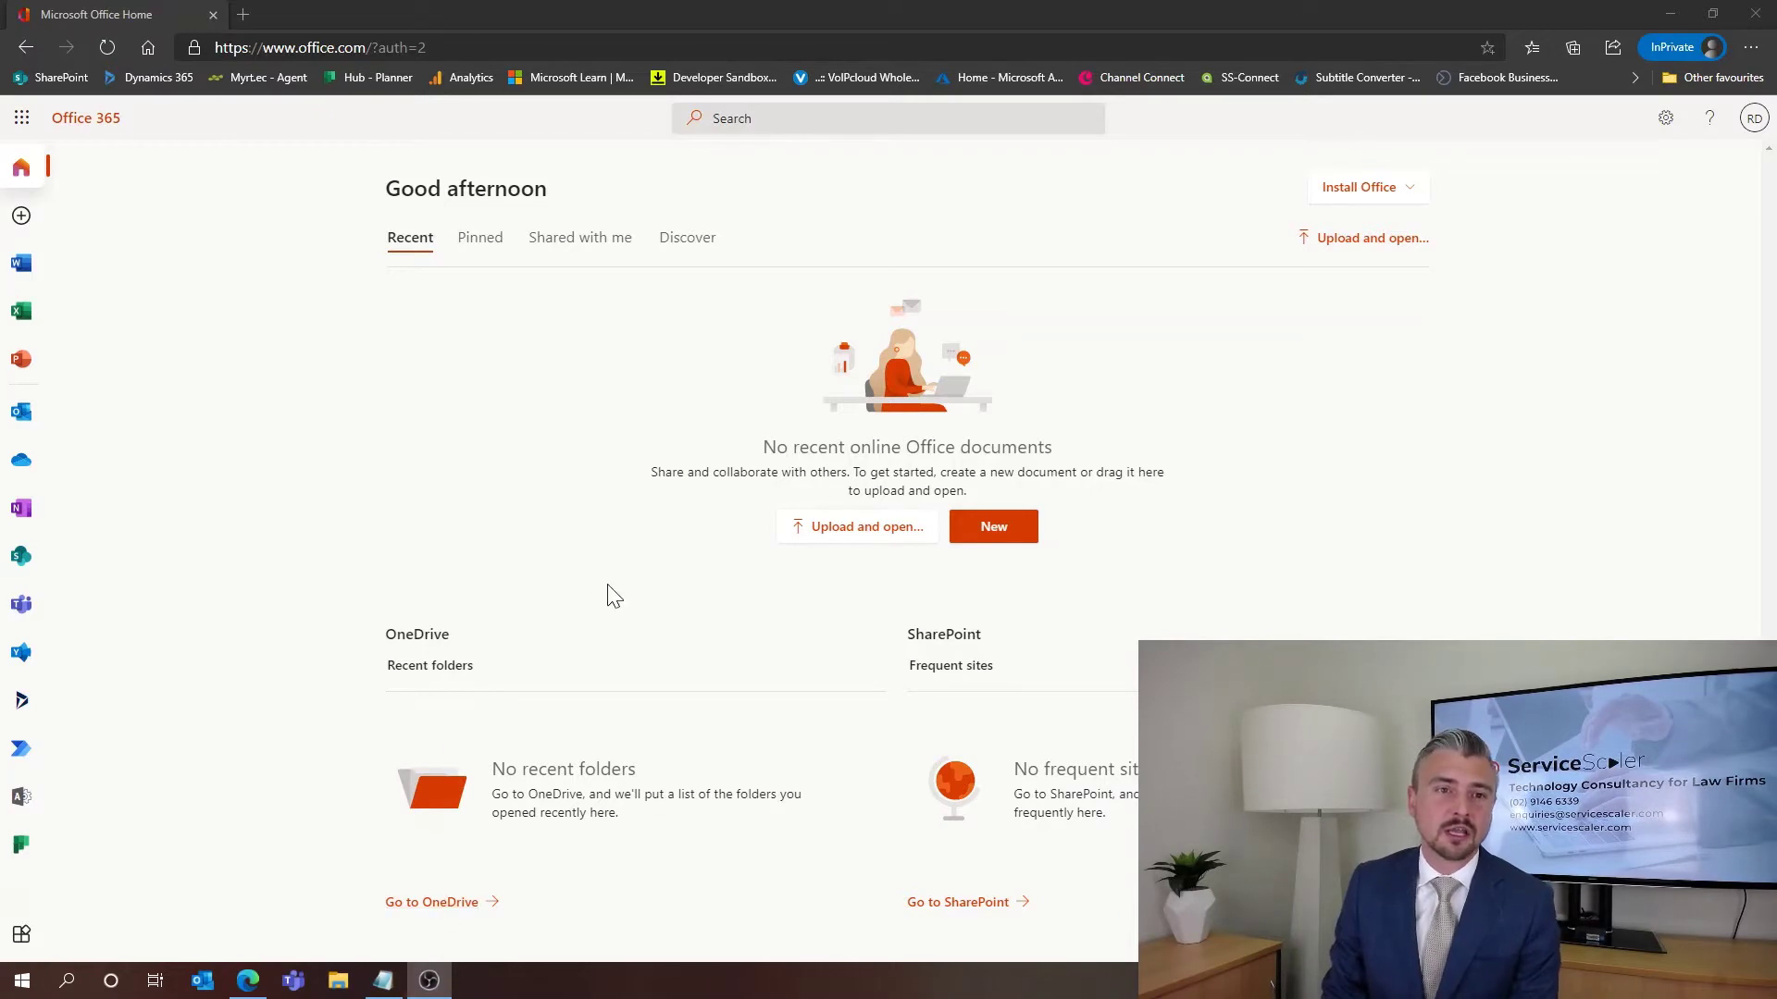
# Bring the browser forward and show the All apps page with every Office 365 app
pyautogui.click(461, 9)
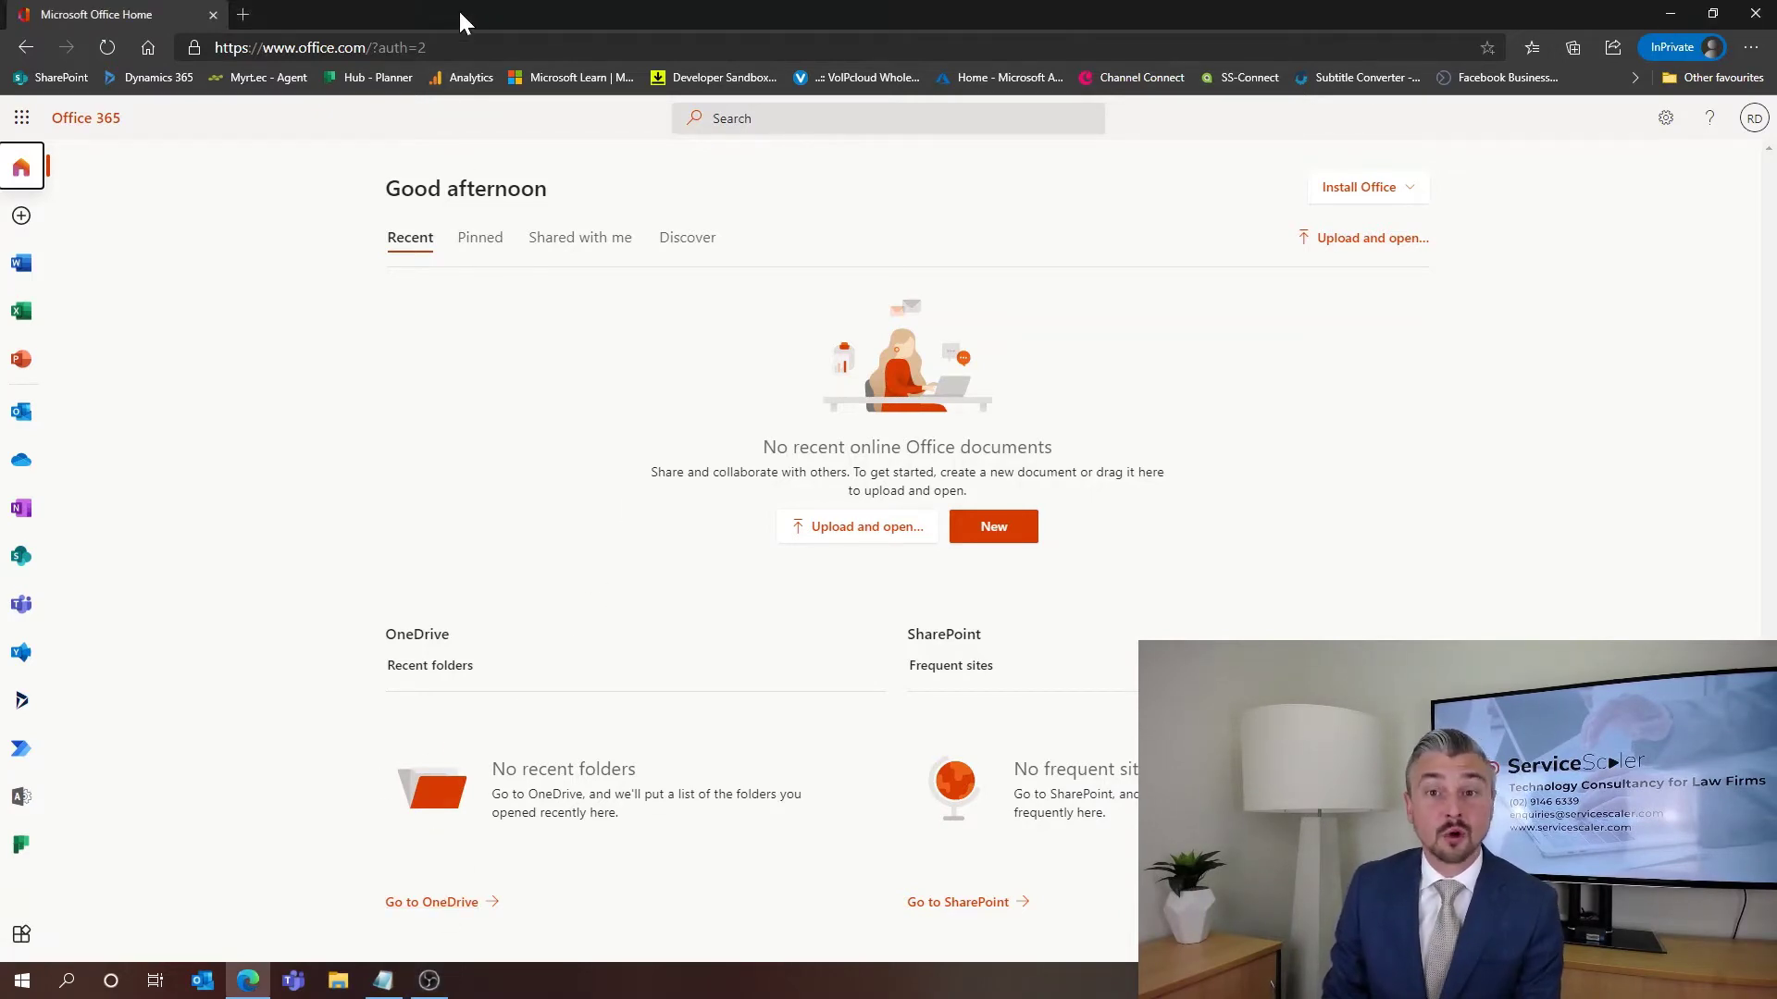
pyautogui.click(19, 935)
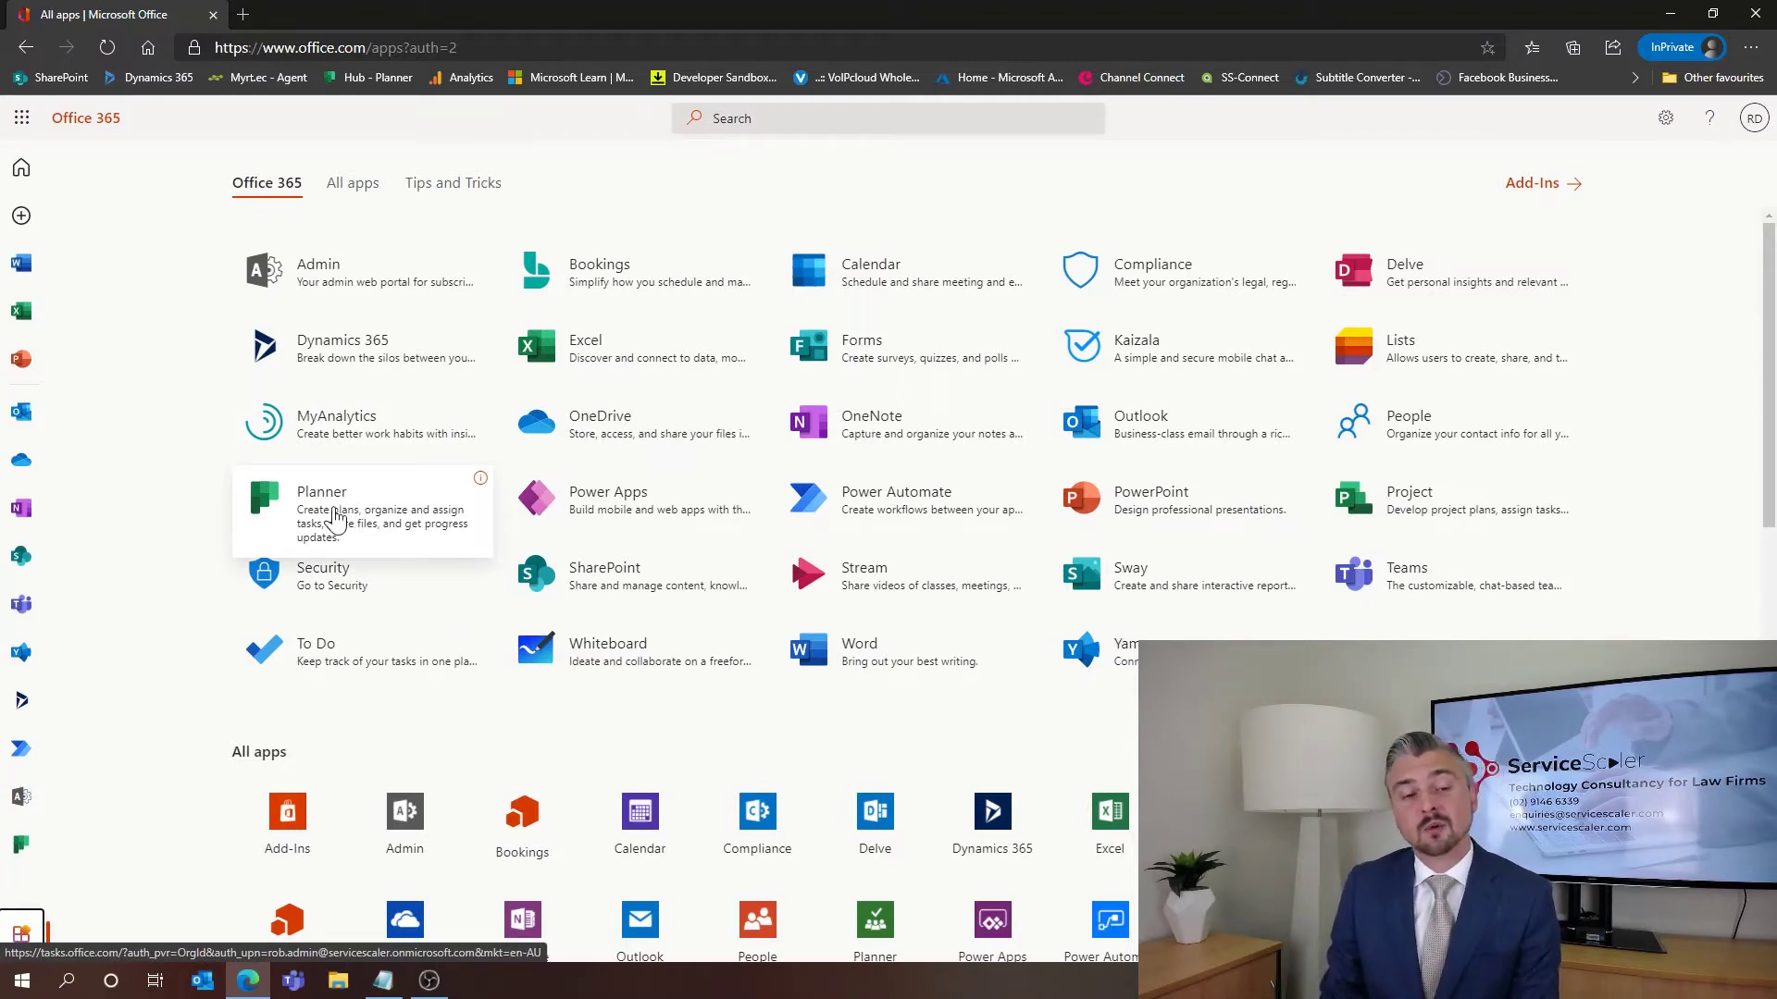
# Launch Planner from its tile on the All apps page
pyautogui.click(335, 518)
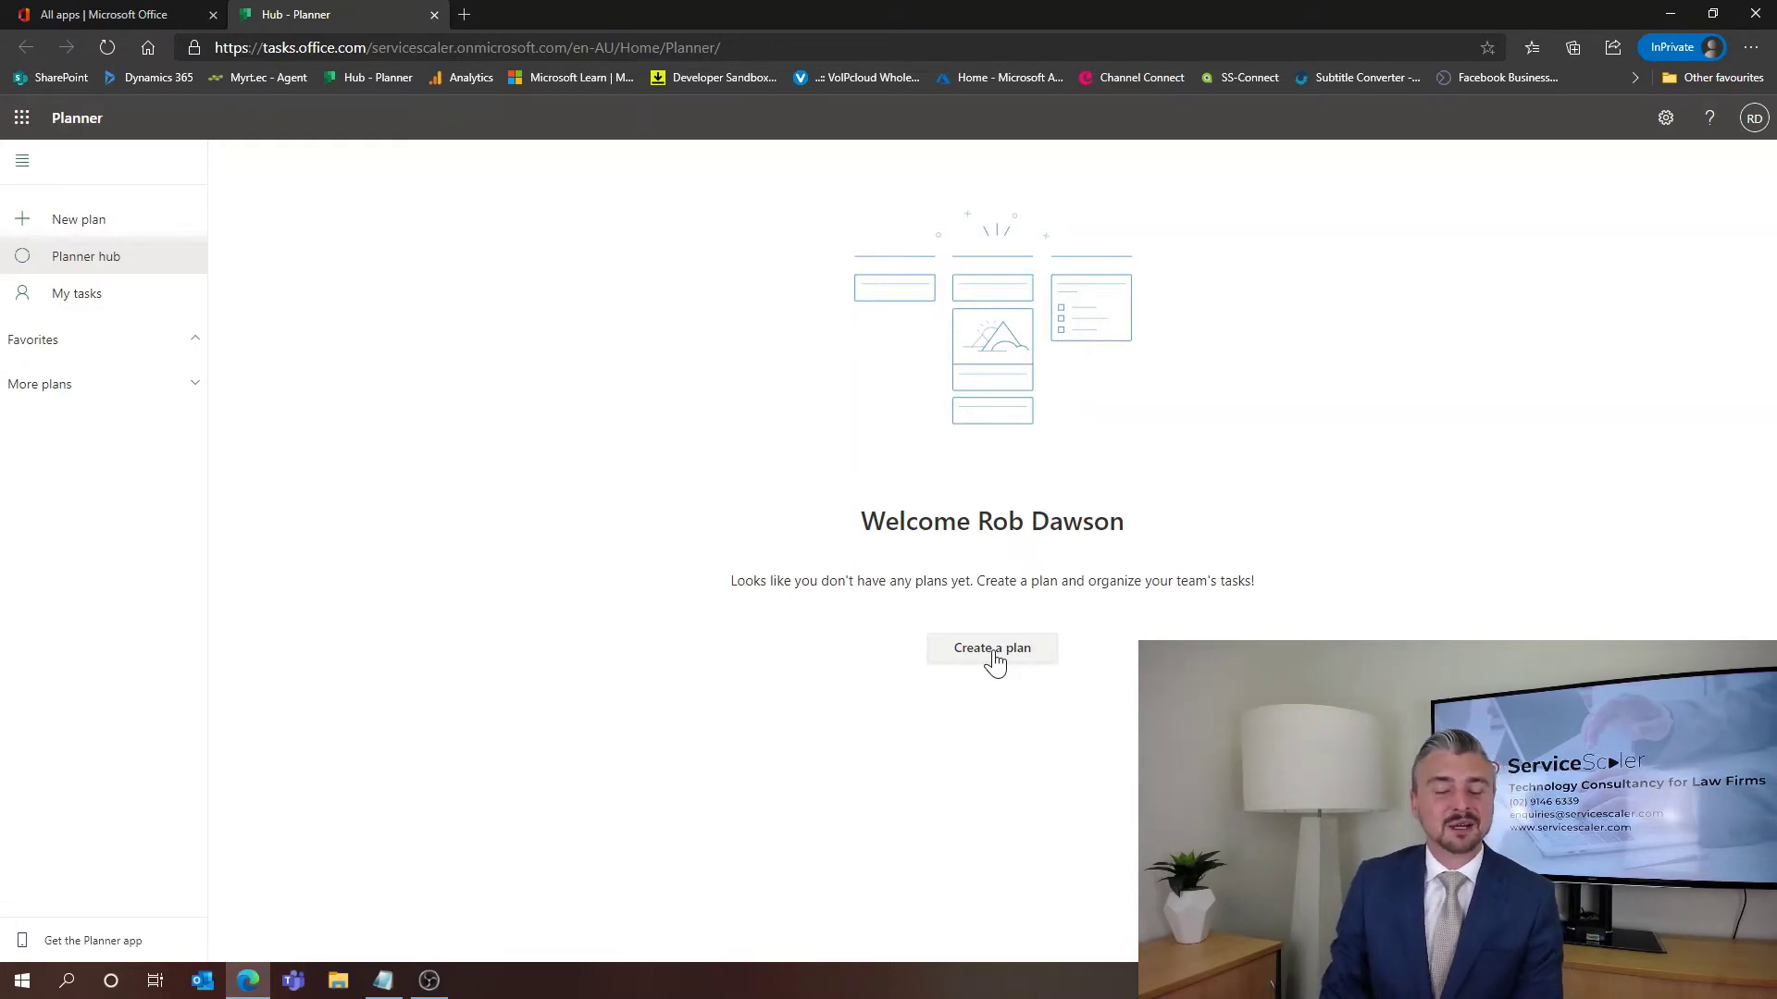
# Create a new Private plan named 'Test'
pyautogui.click(995, 659)
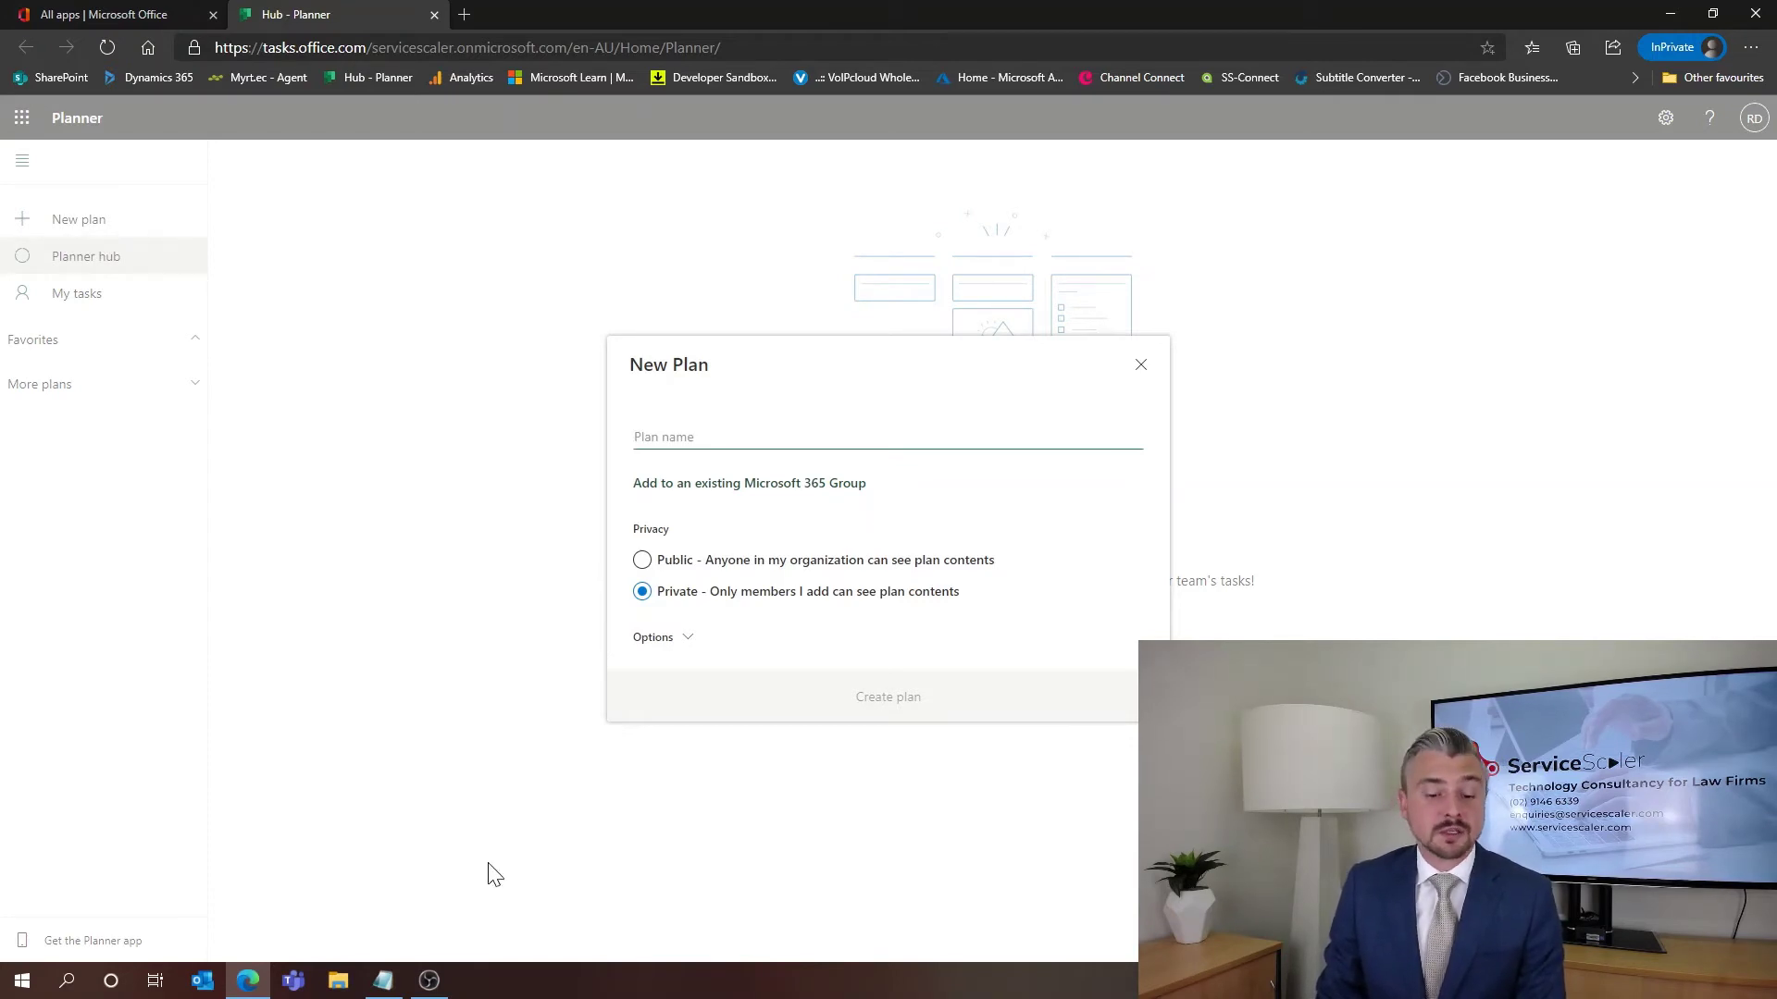
pyautogui.write('Test')
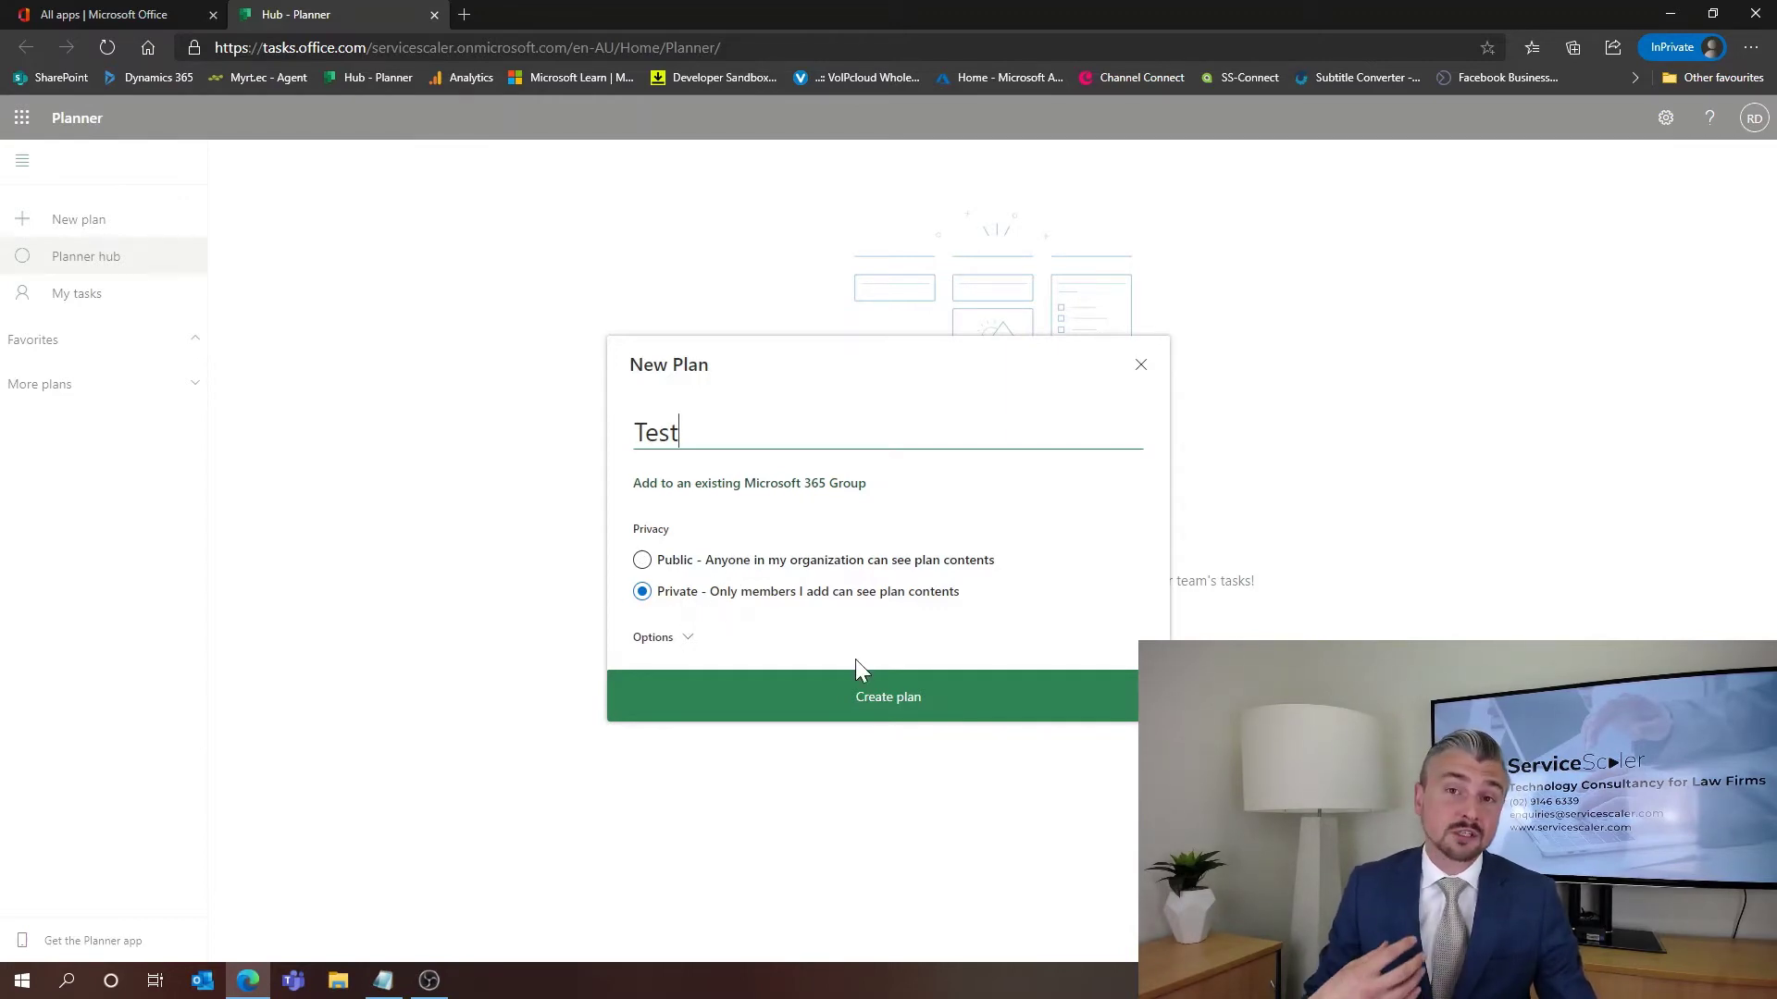
pyautogui.click(881, 701)
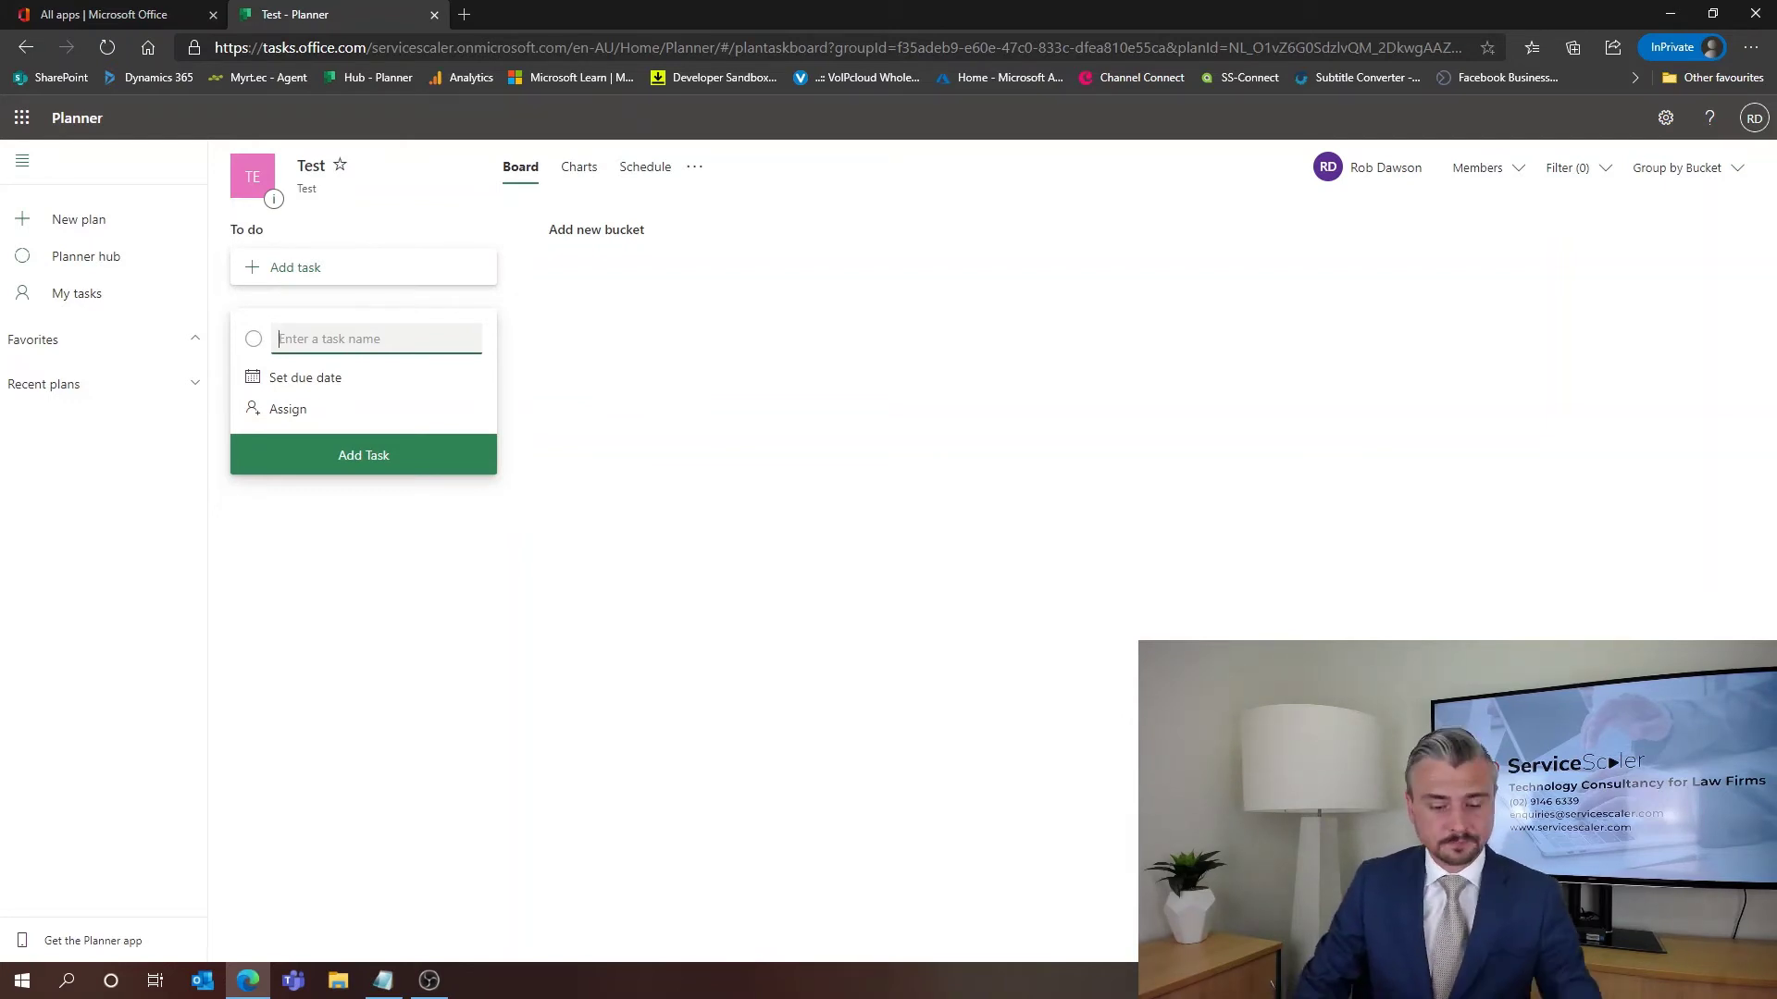
# Add the 'Create video' task due 25 November, assigned to the plan owner
pyautogui.write('Create video')
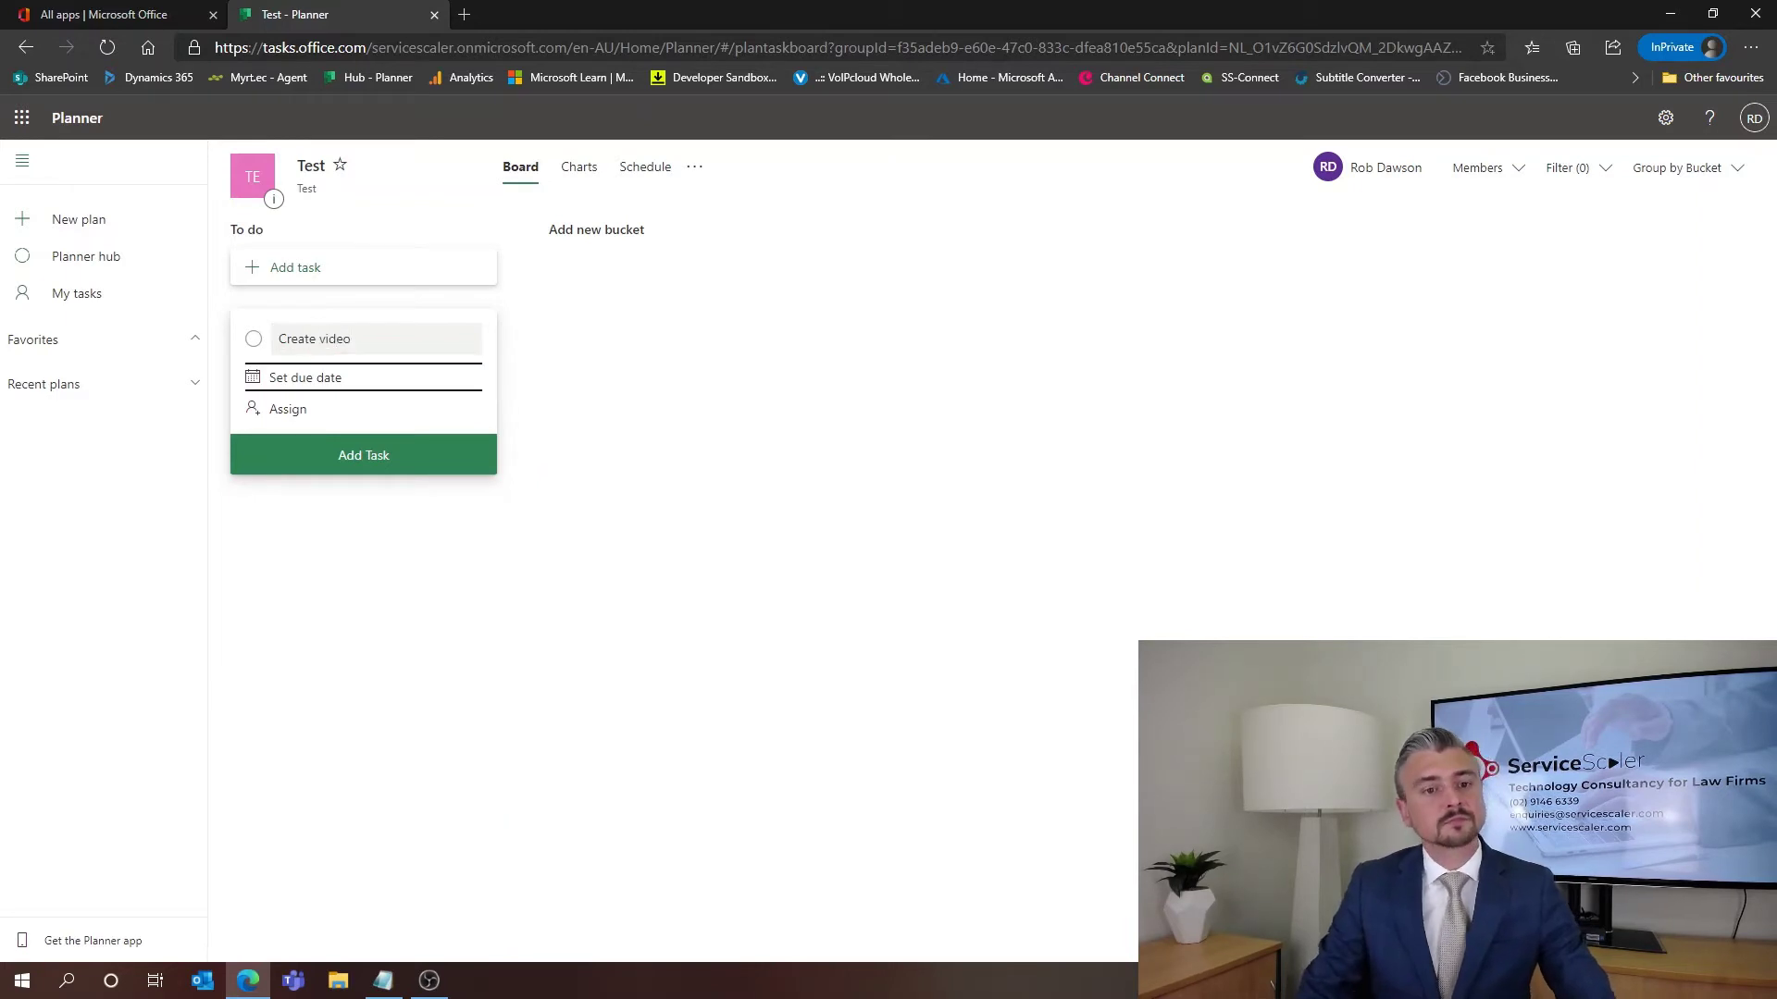
pyautogui.click(344, 377)
pyautogui.click(343, 548)
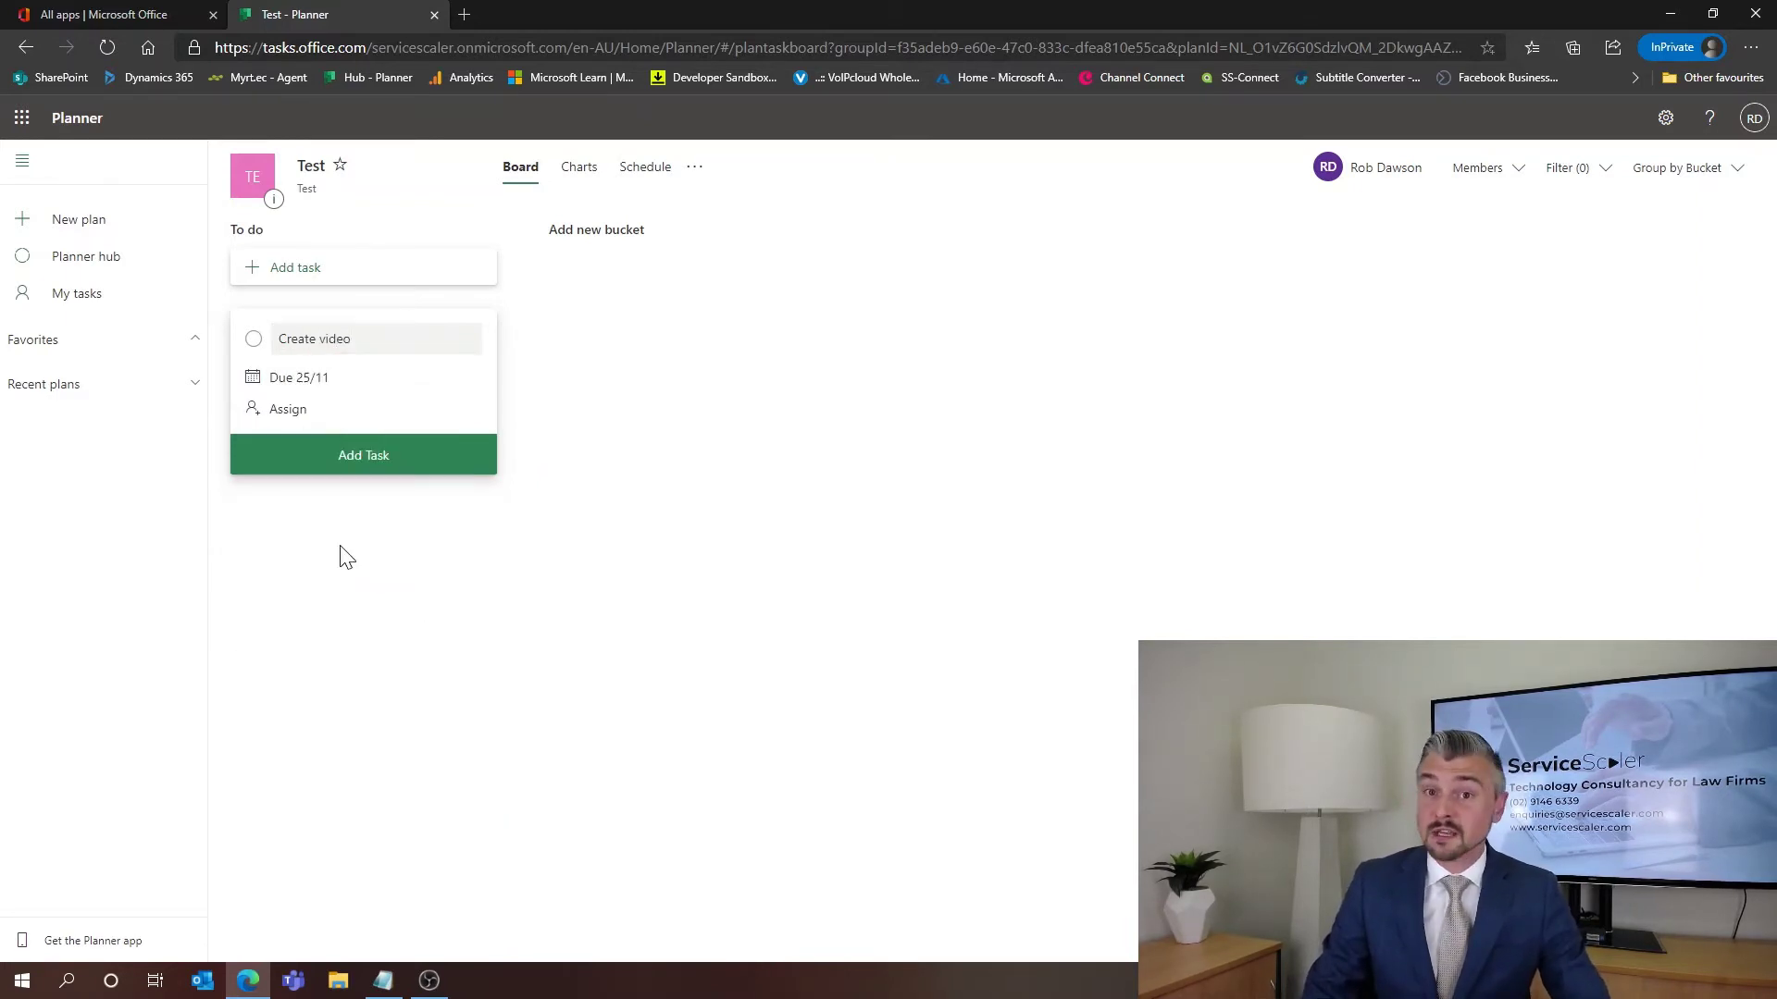
pyautogui.click(296, 418)
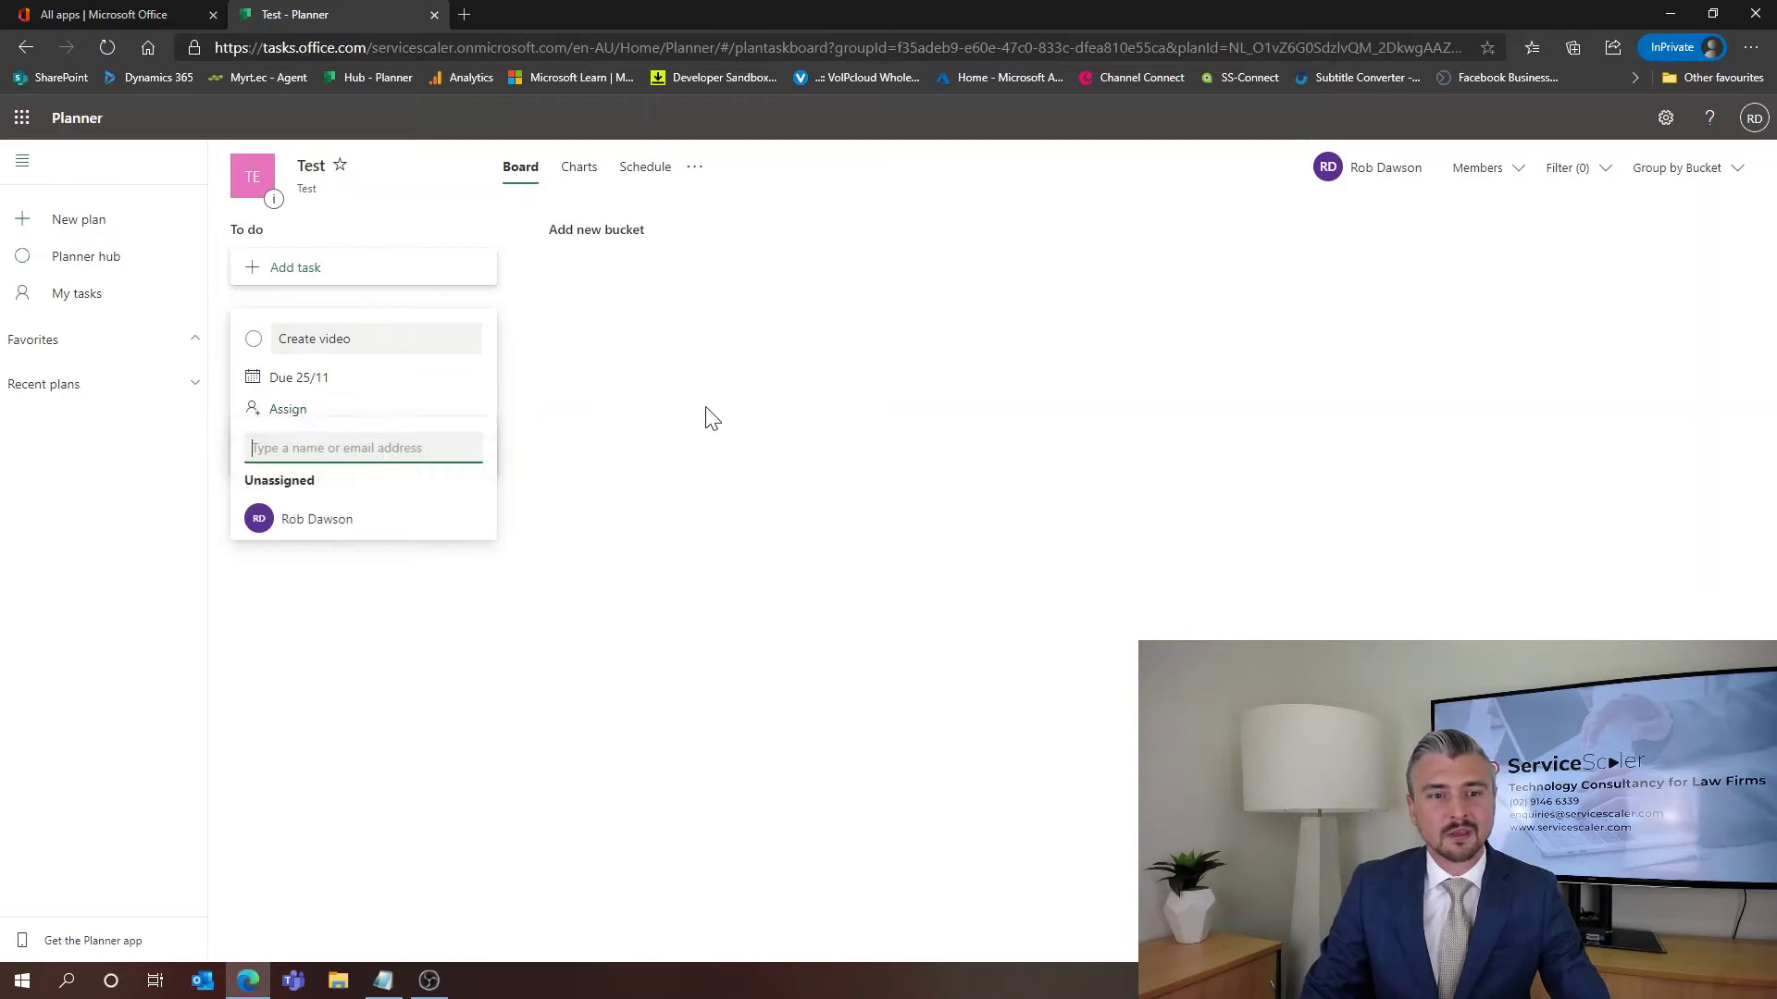
pyautogui.click(328, 525)
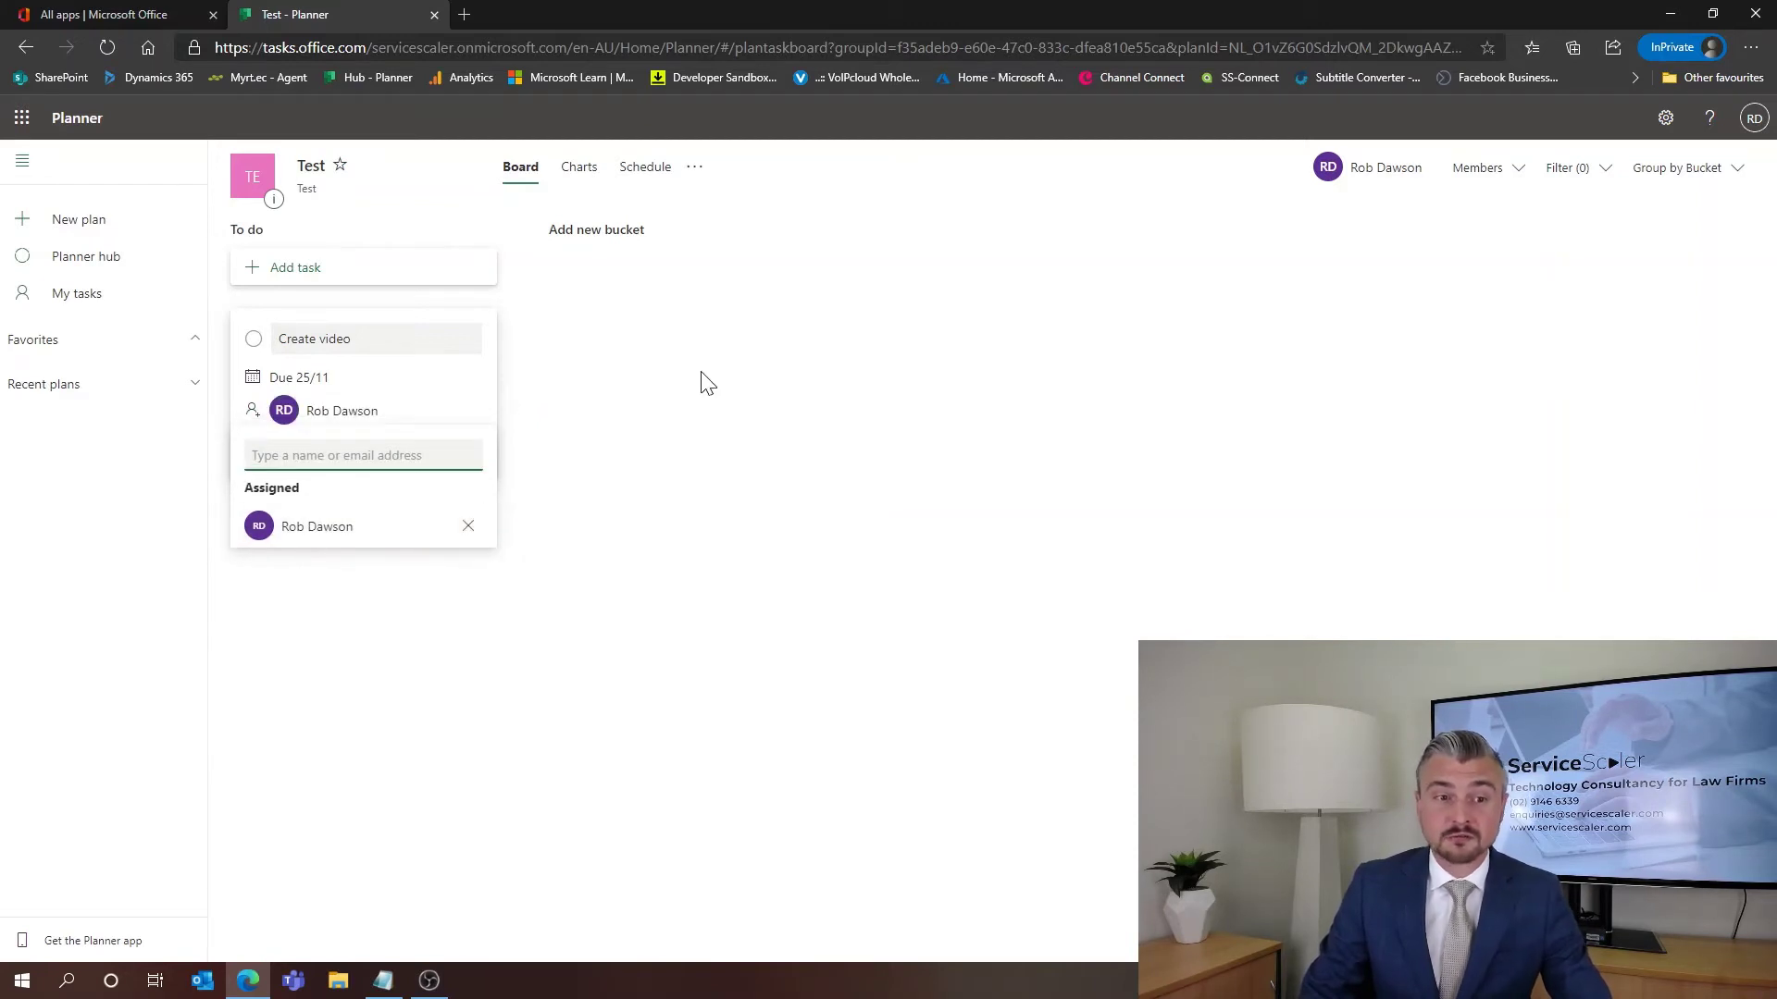
pyautogui.click(667, 544)
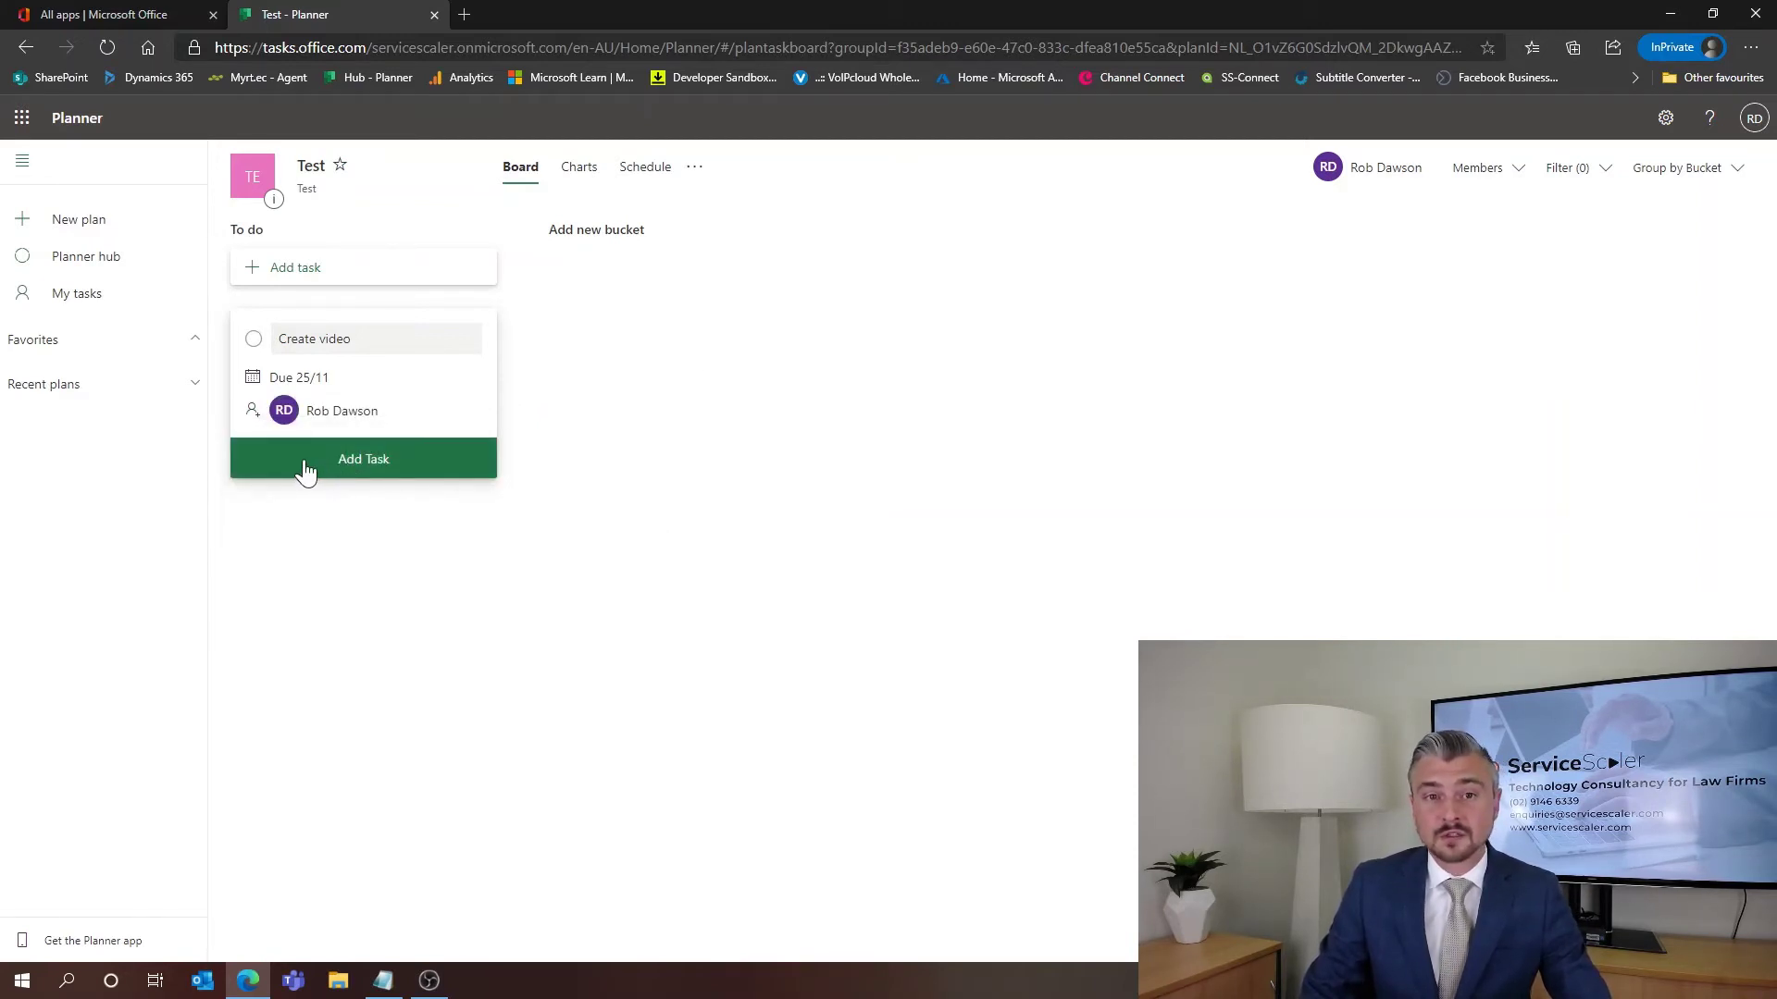
pyautogui.click(308, 467)
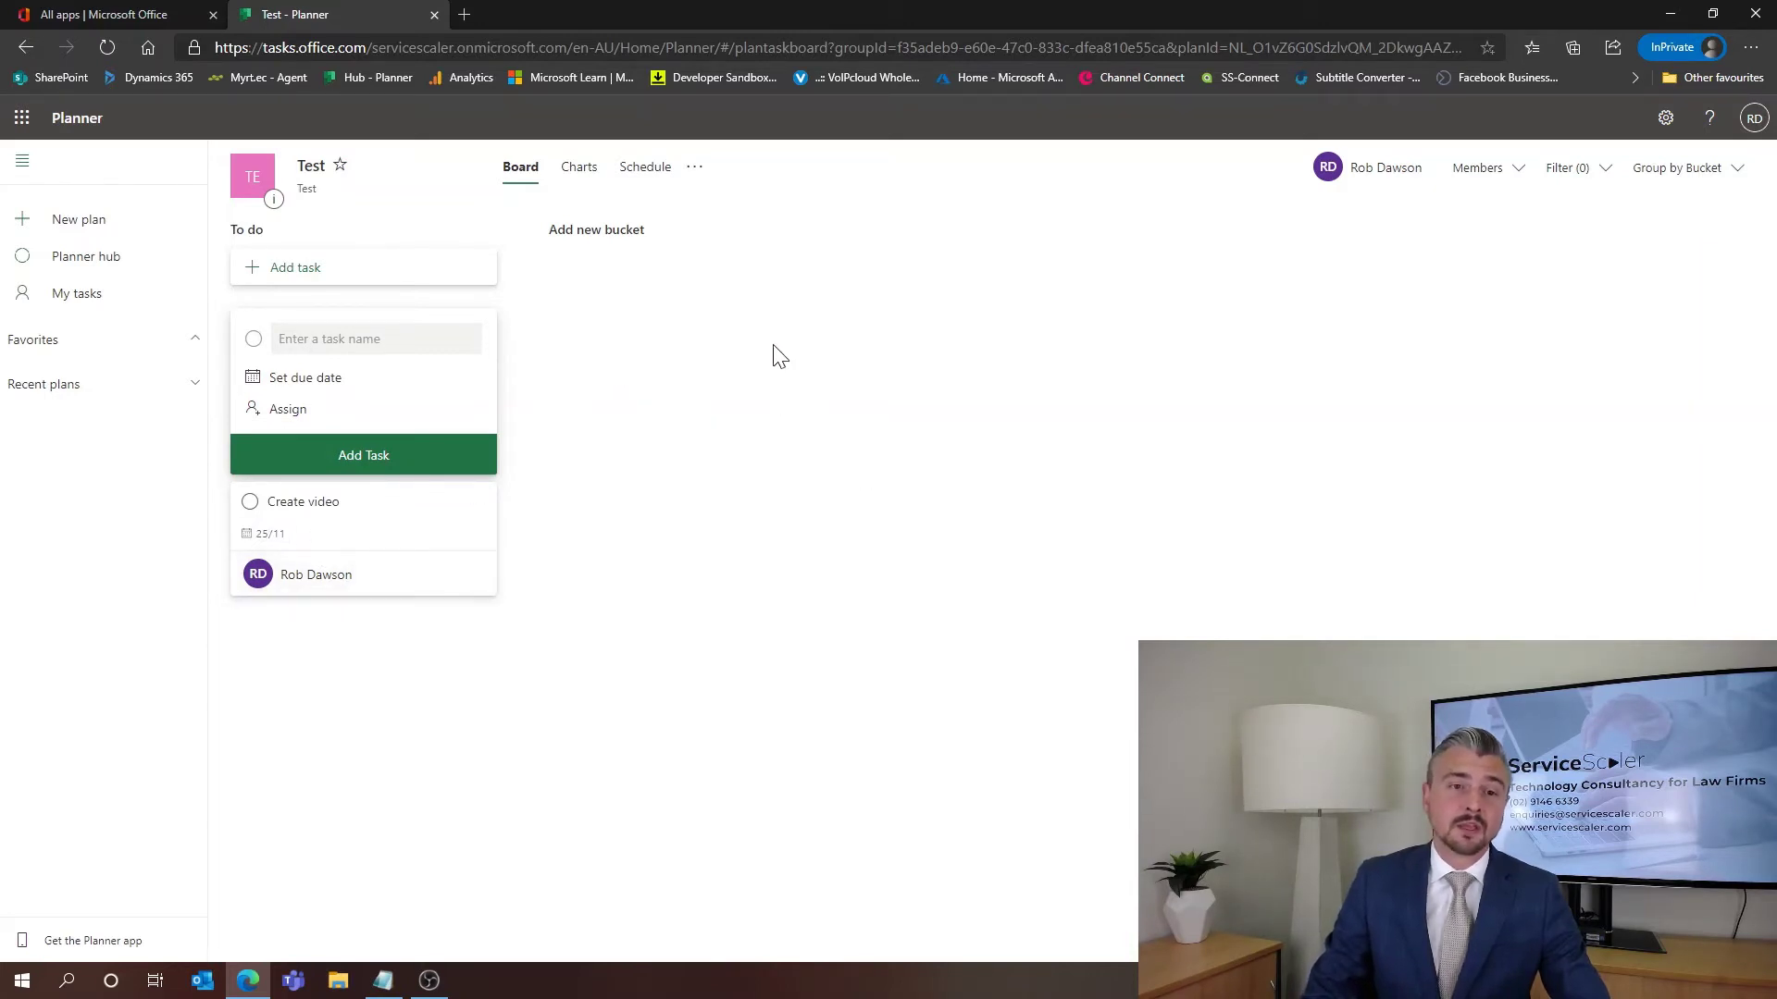
# Add the 'Upload video' task due 27 November, assigned to a newly added colleague
pyautogui.click(374, 339)
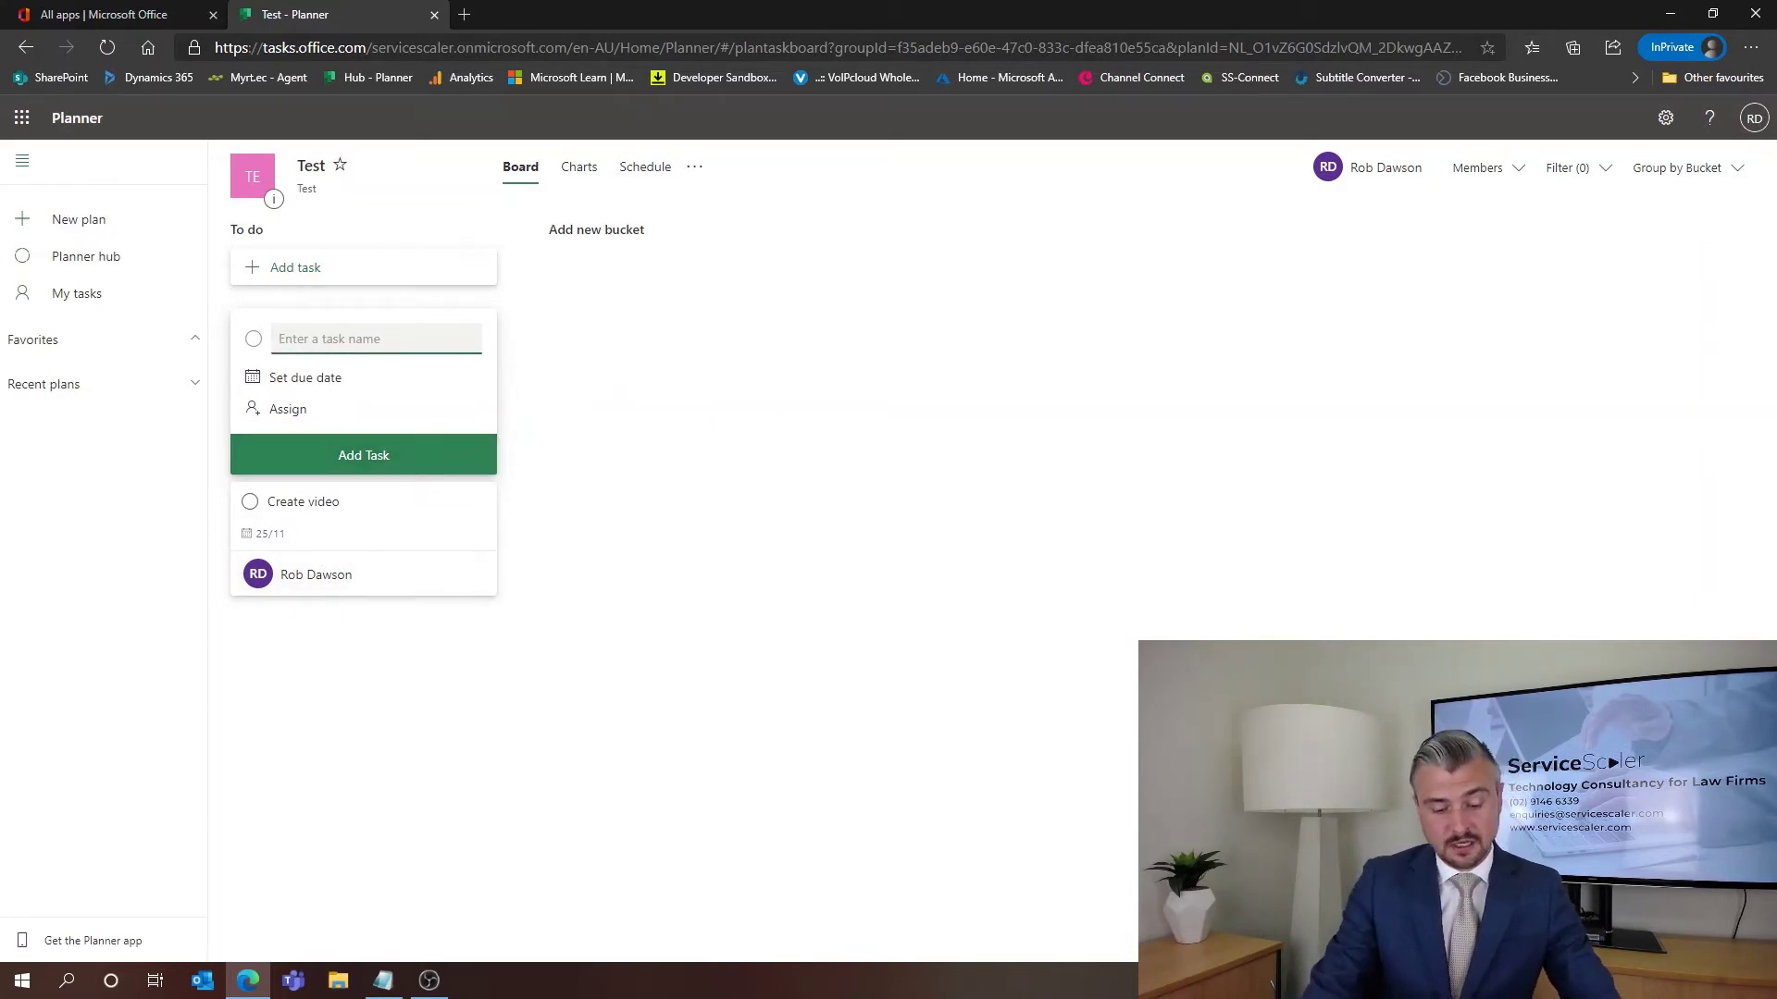
pyautogui.write('Upl')
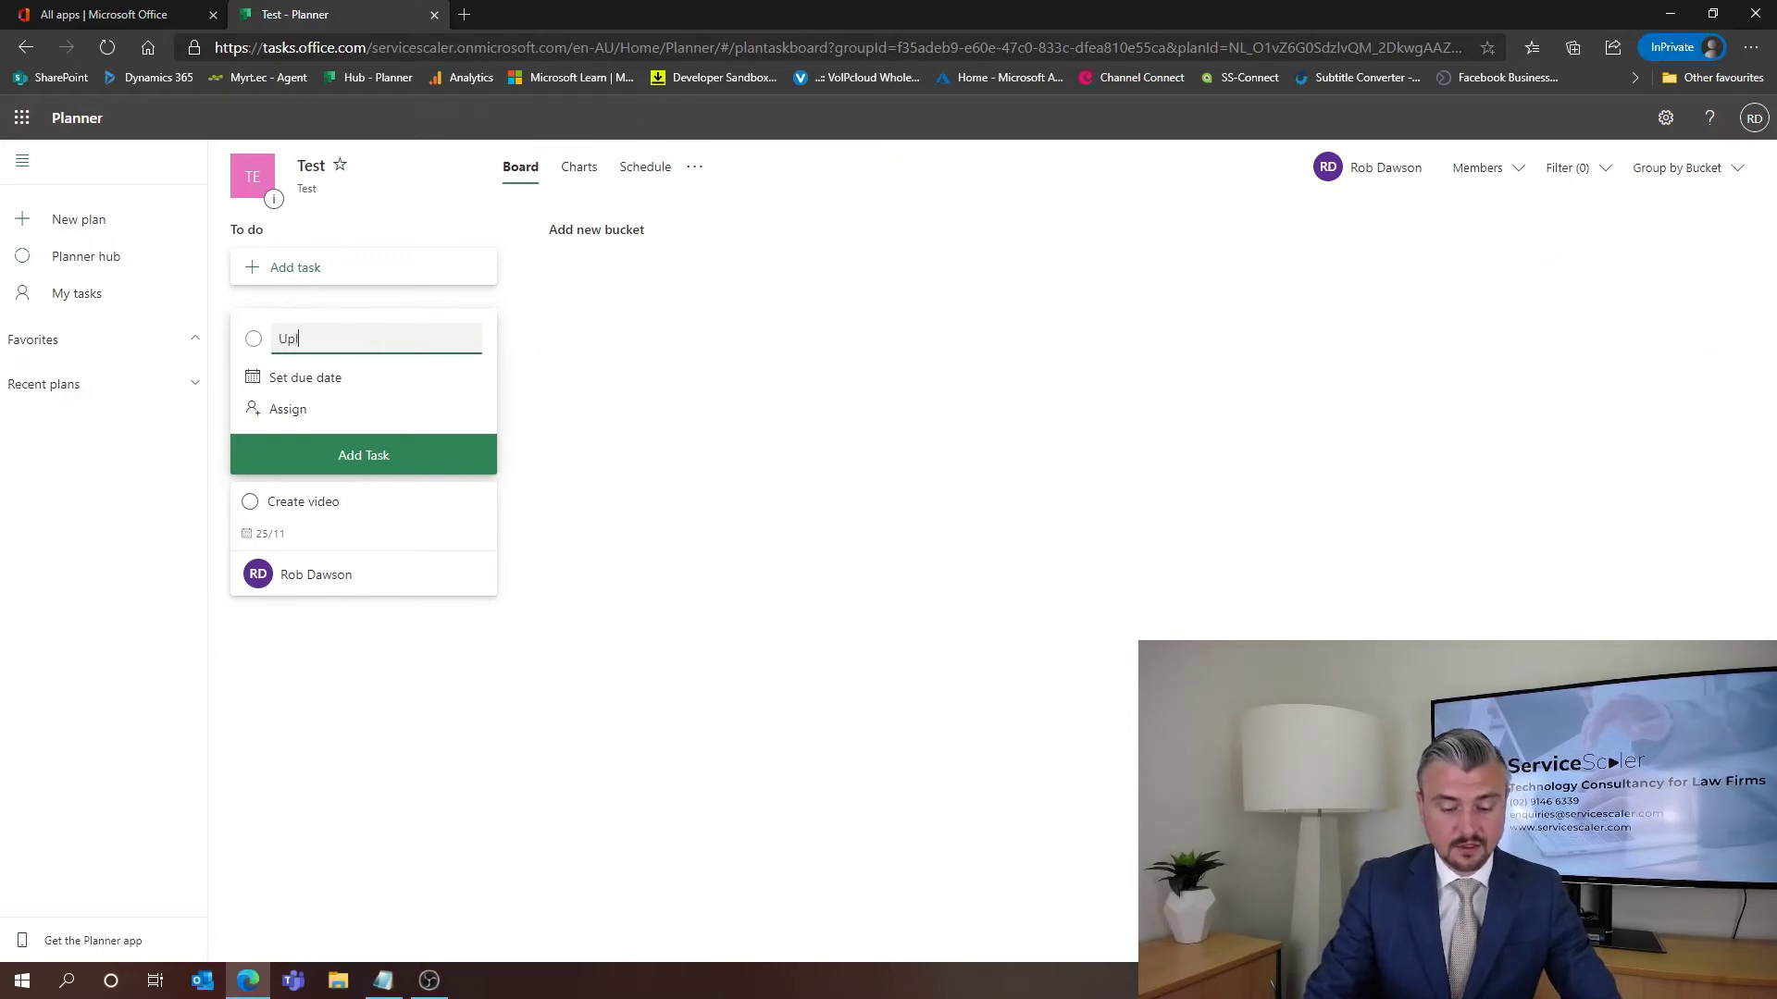
pyautogui.write('oad video')
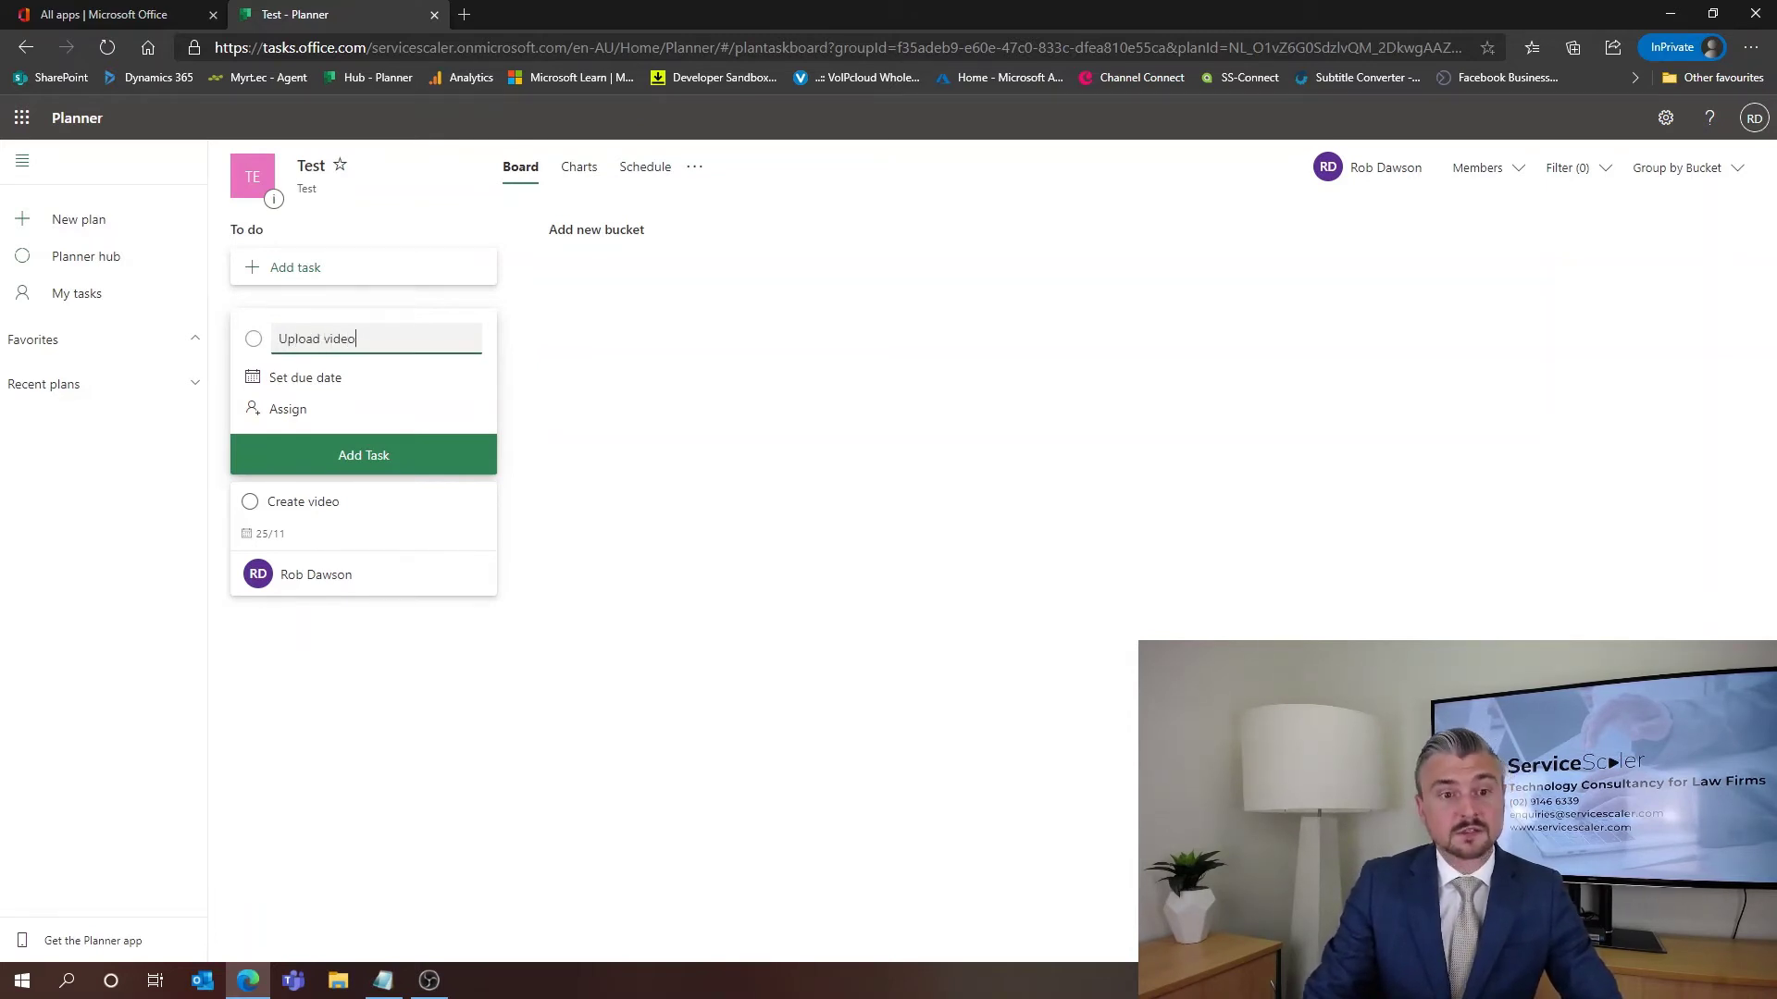
pyautogui.click(301, 377)
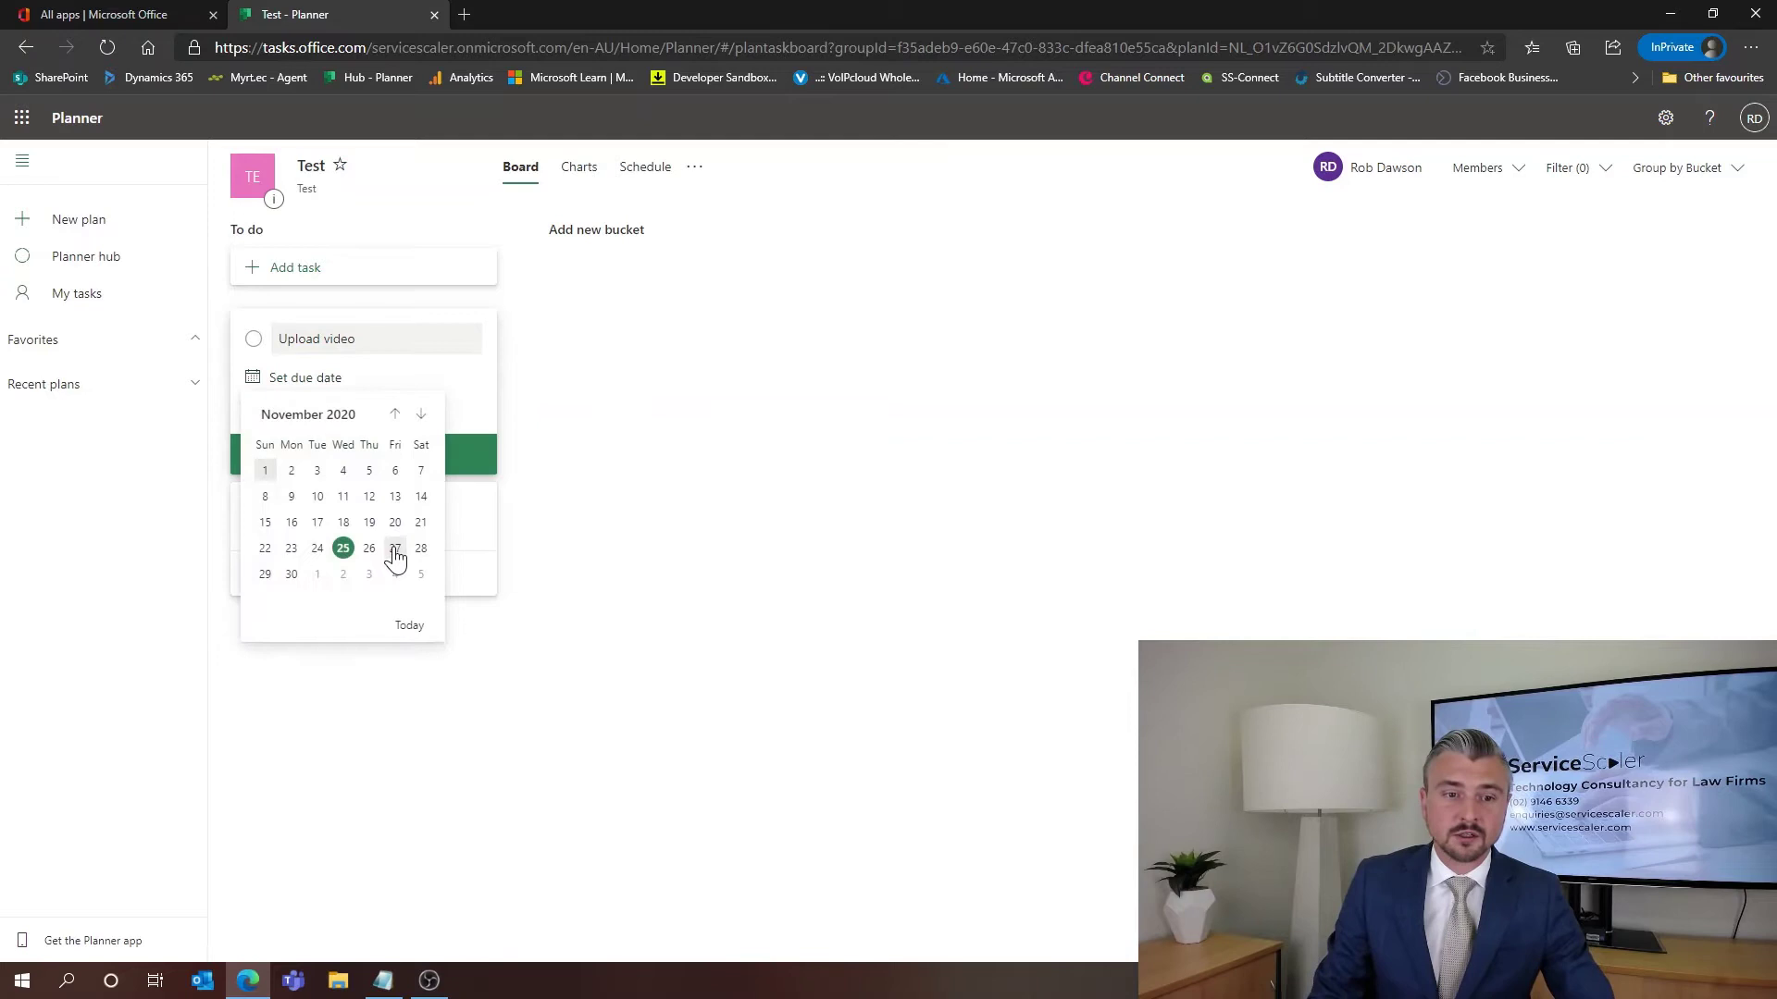
pyautogui.click(395, 548)
pyautogui.click(278, 415)
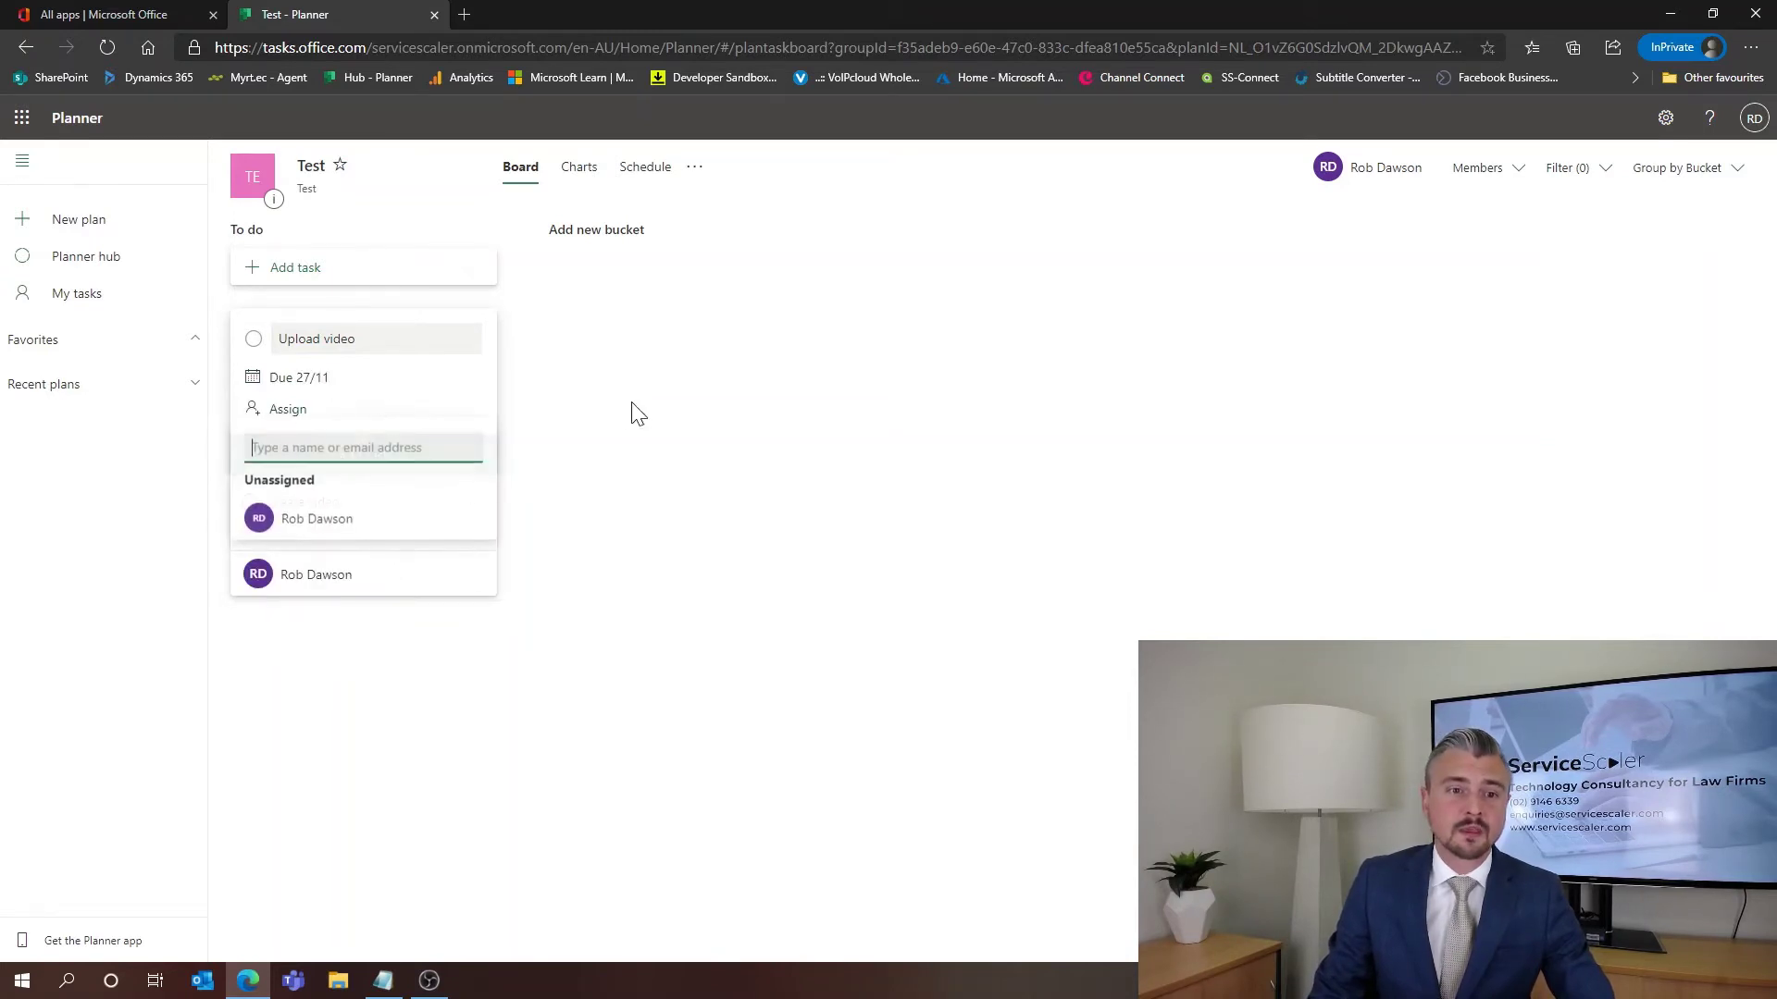
pyautogui.write('trist')
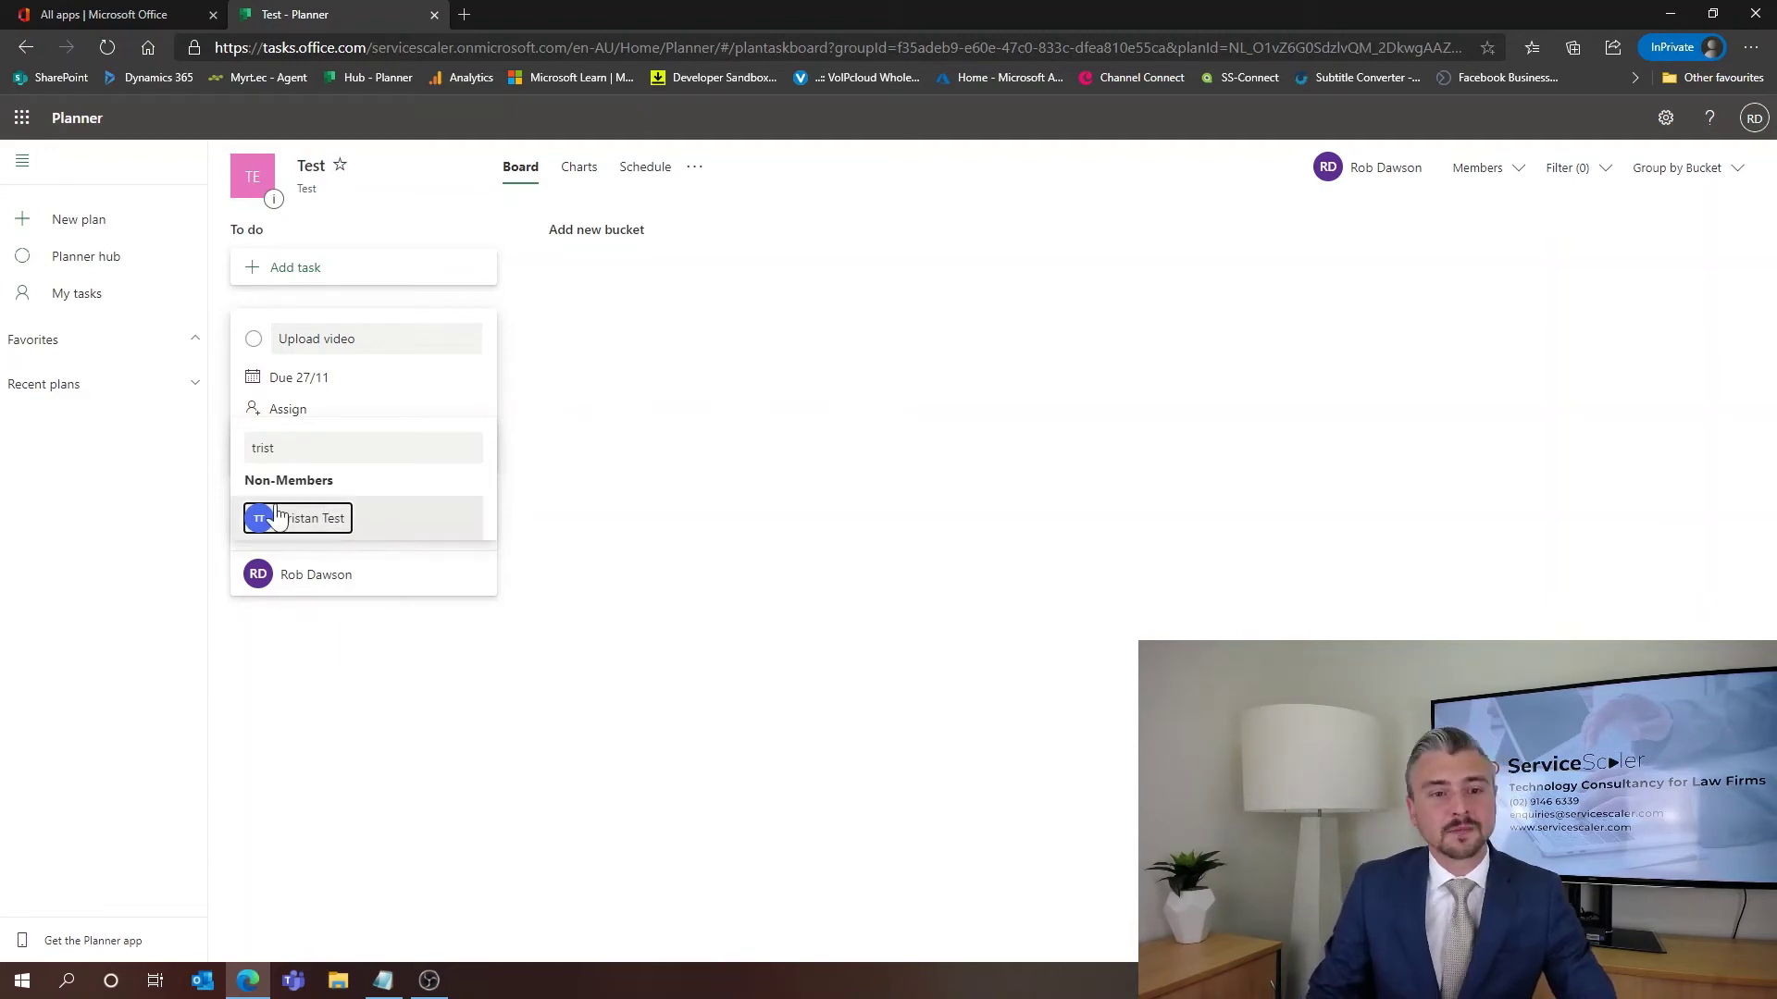
pyautogui.click(308, 523)
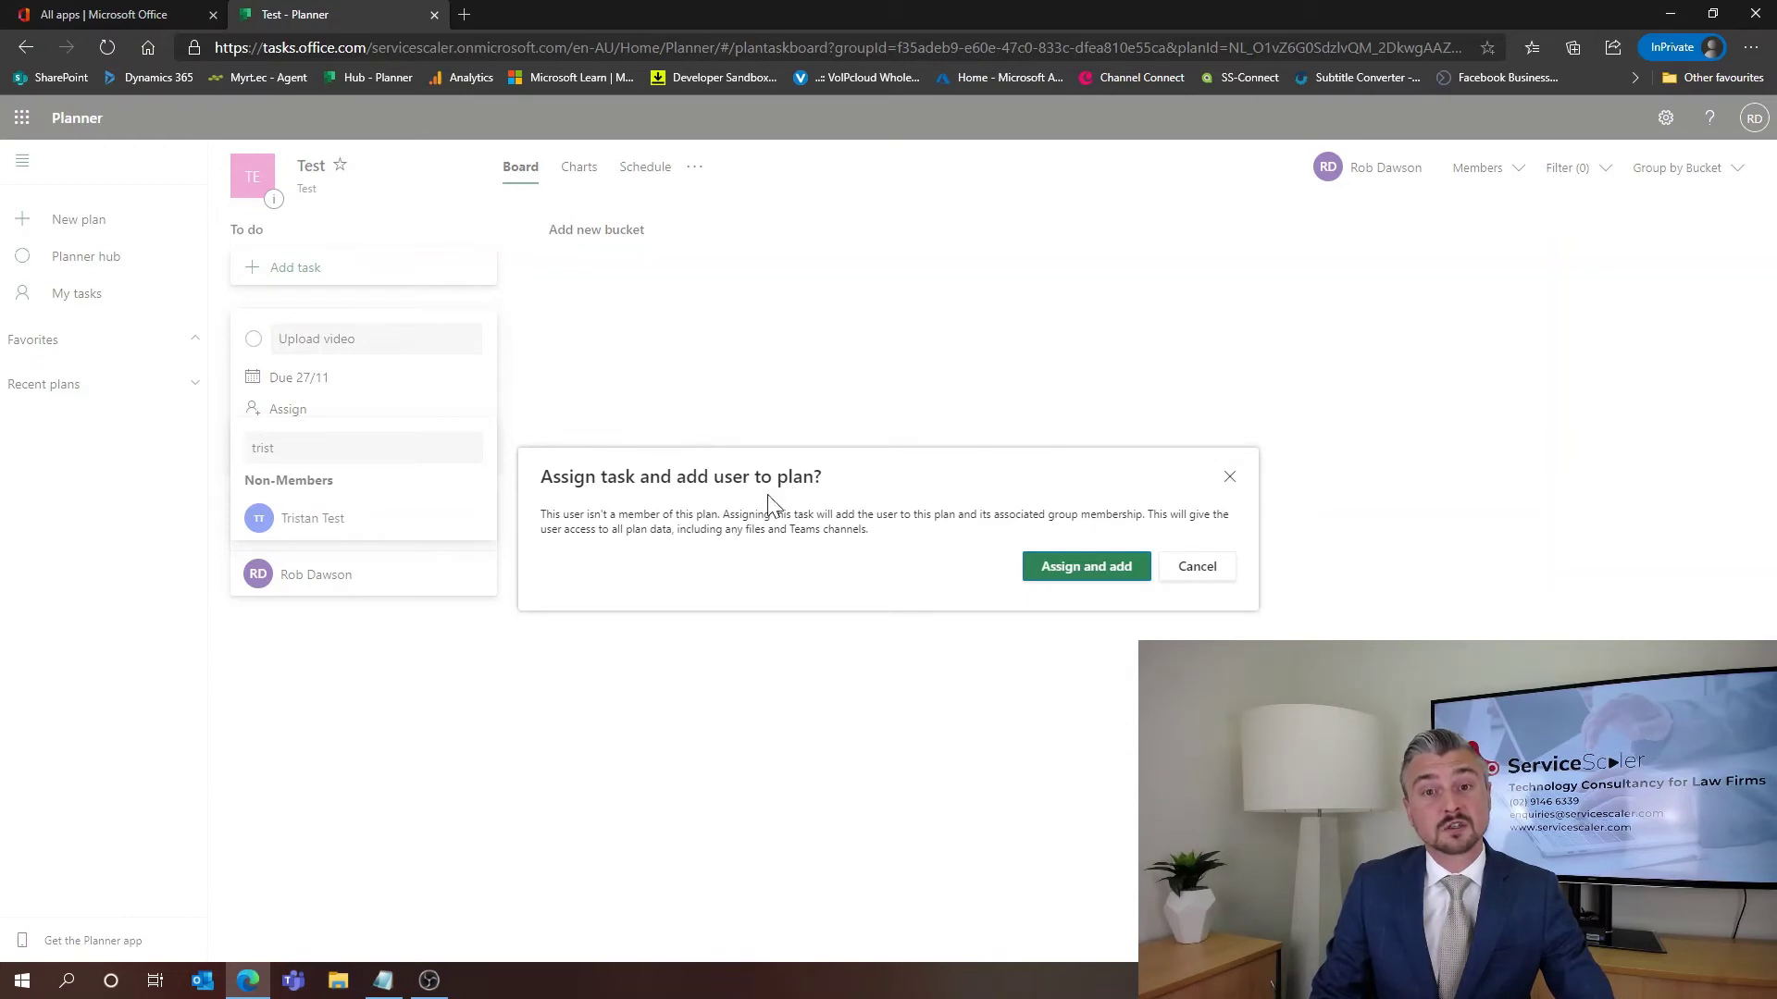
pyautogui.click(1060, 573)
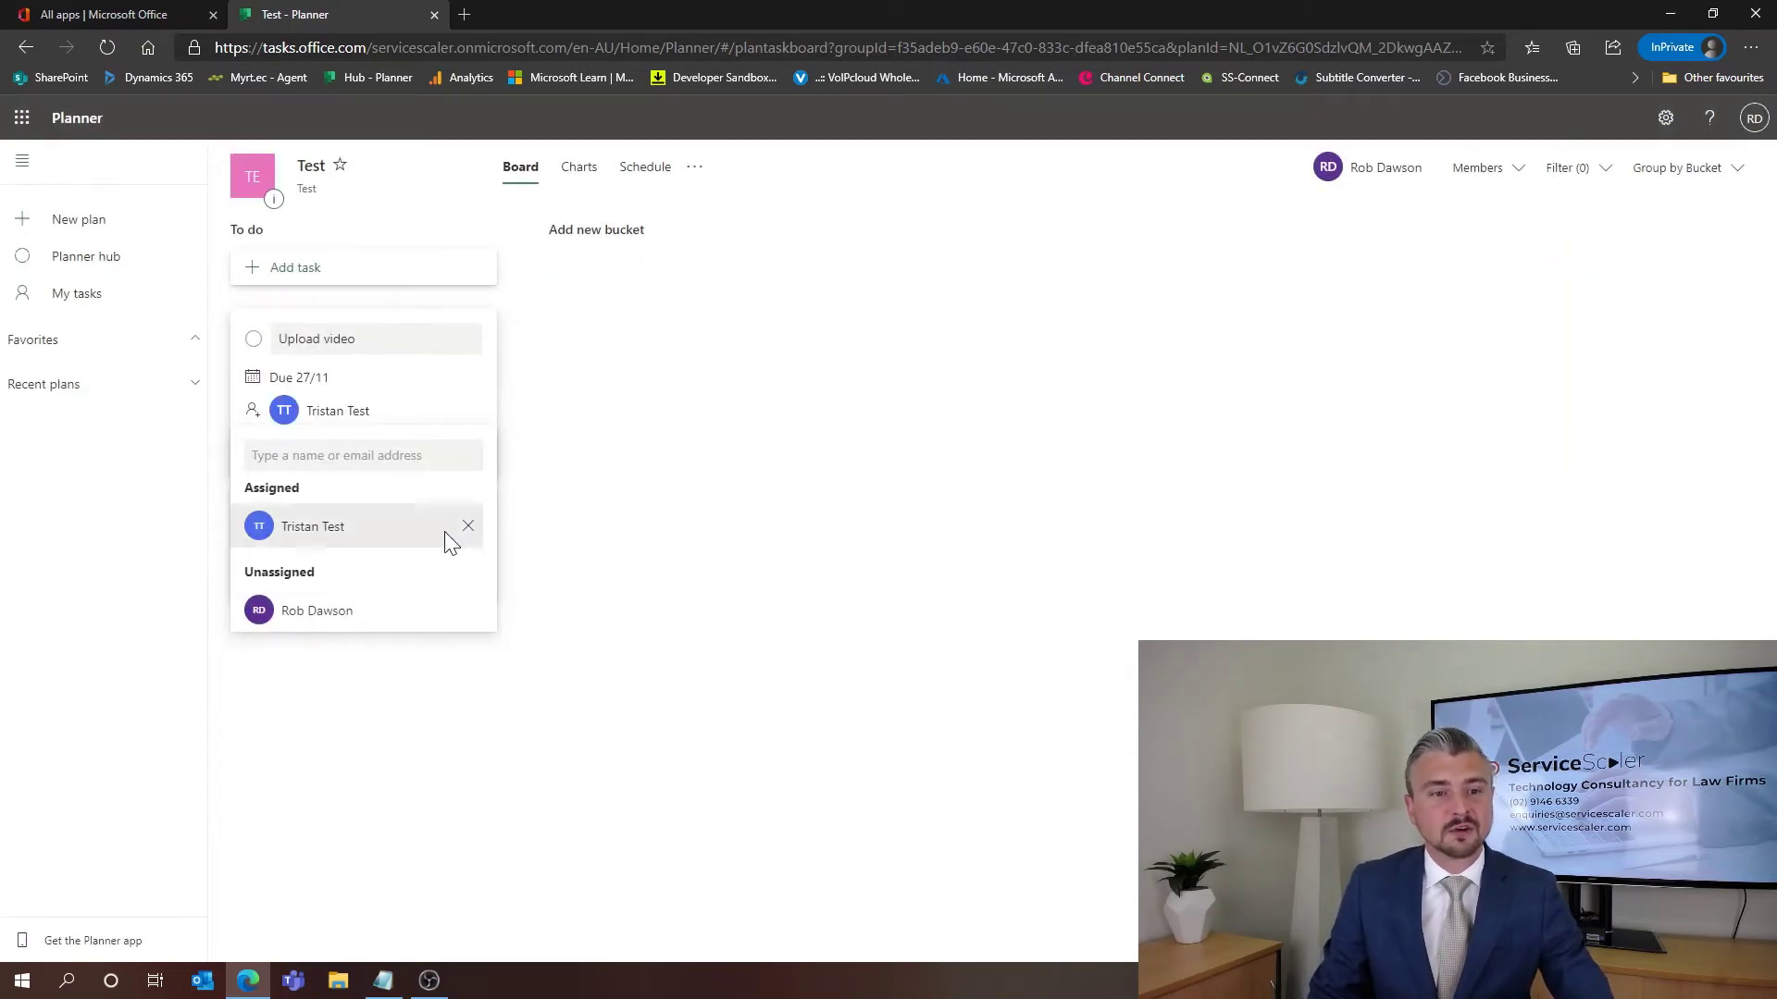
pyautogui.click(370, 704)
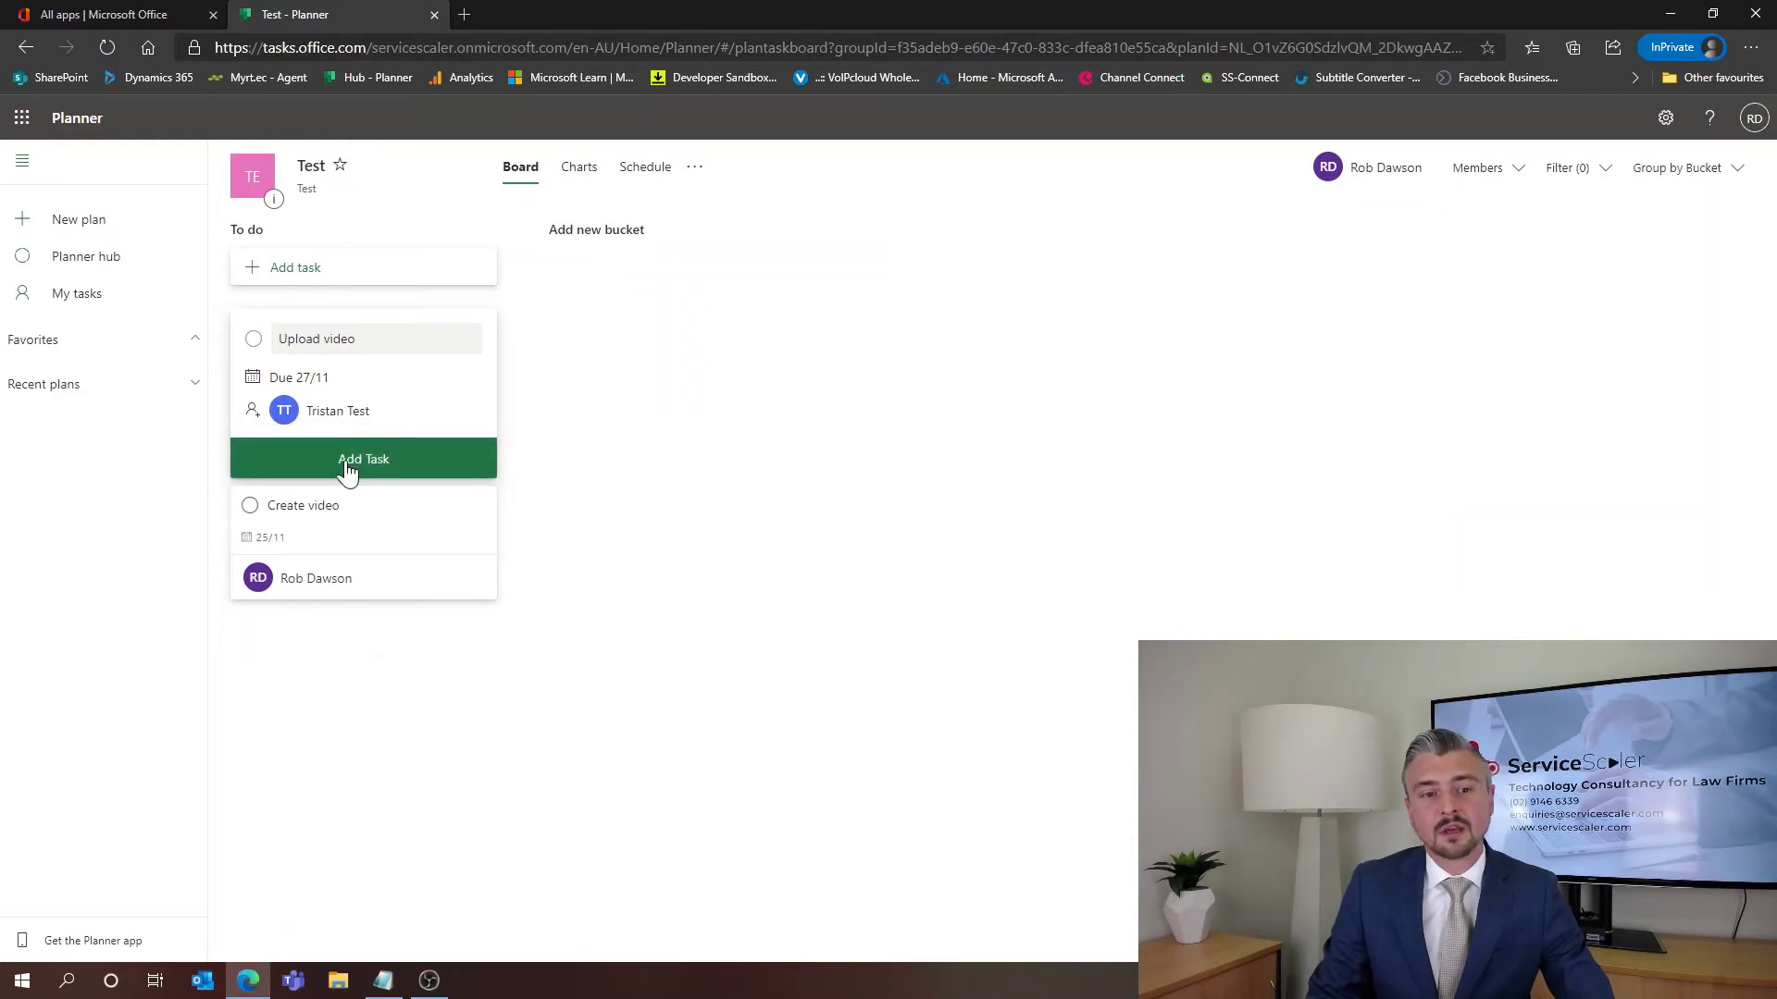
pyautogui.click(318, 460)
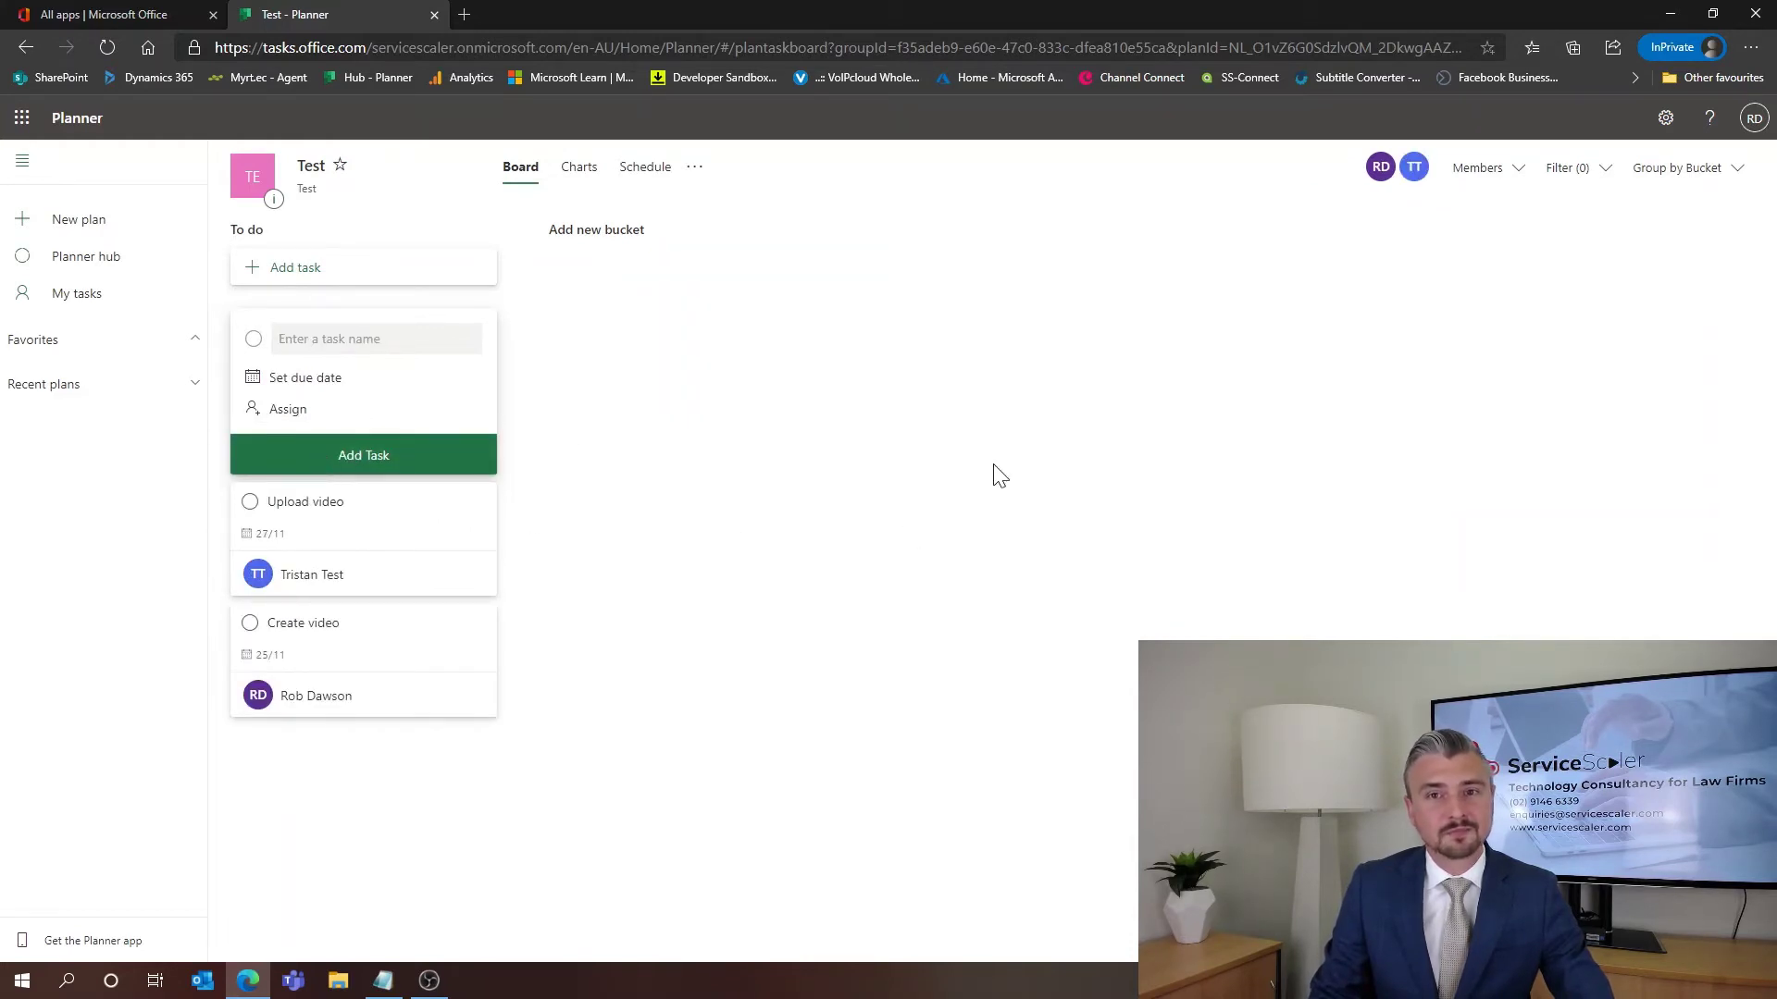
# Search the directory in the Members list and add a colleague as the third member
pyautogui.click(1508, 175)
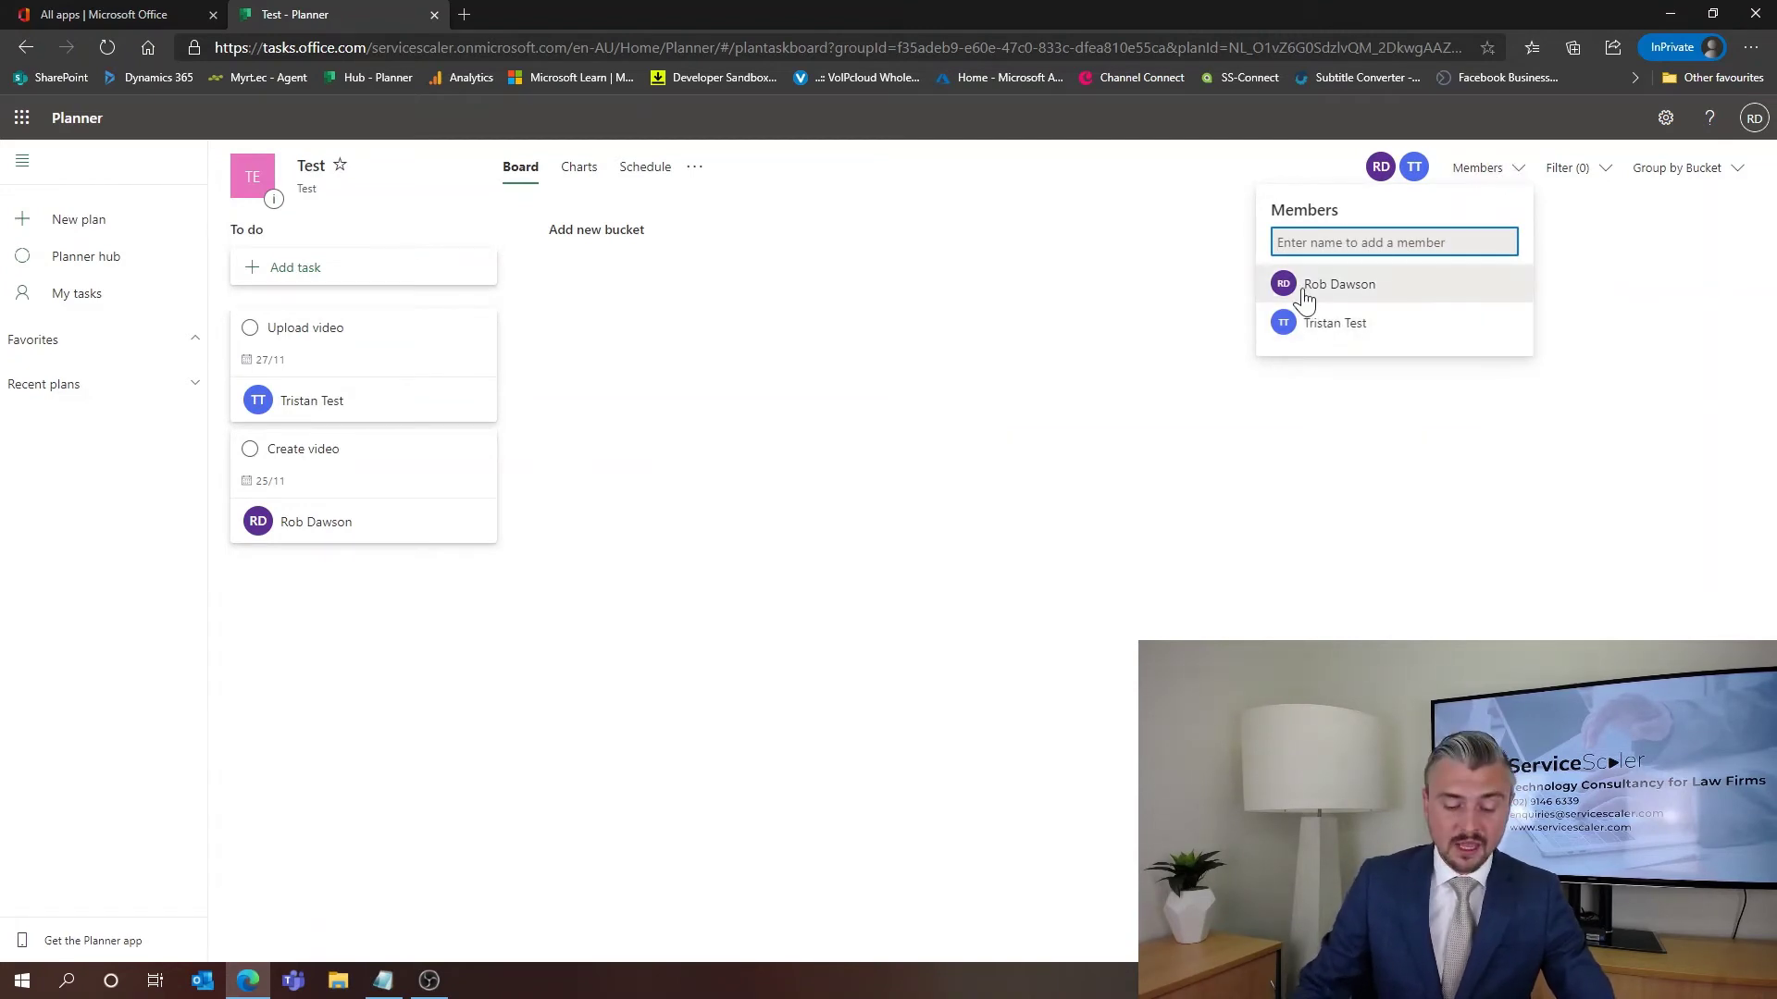
pyautogui.write('kyle')
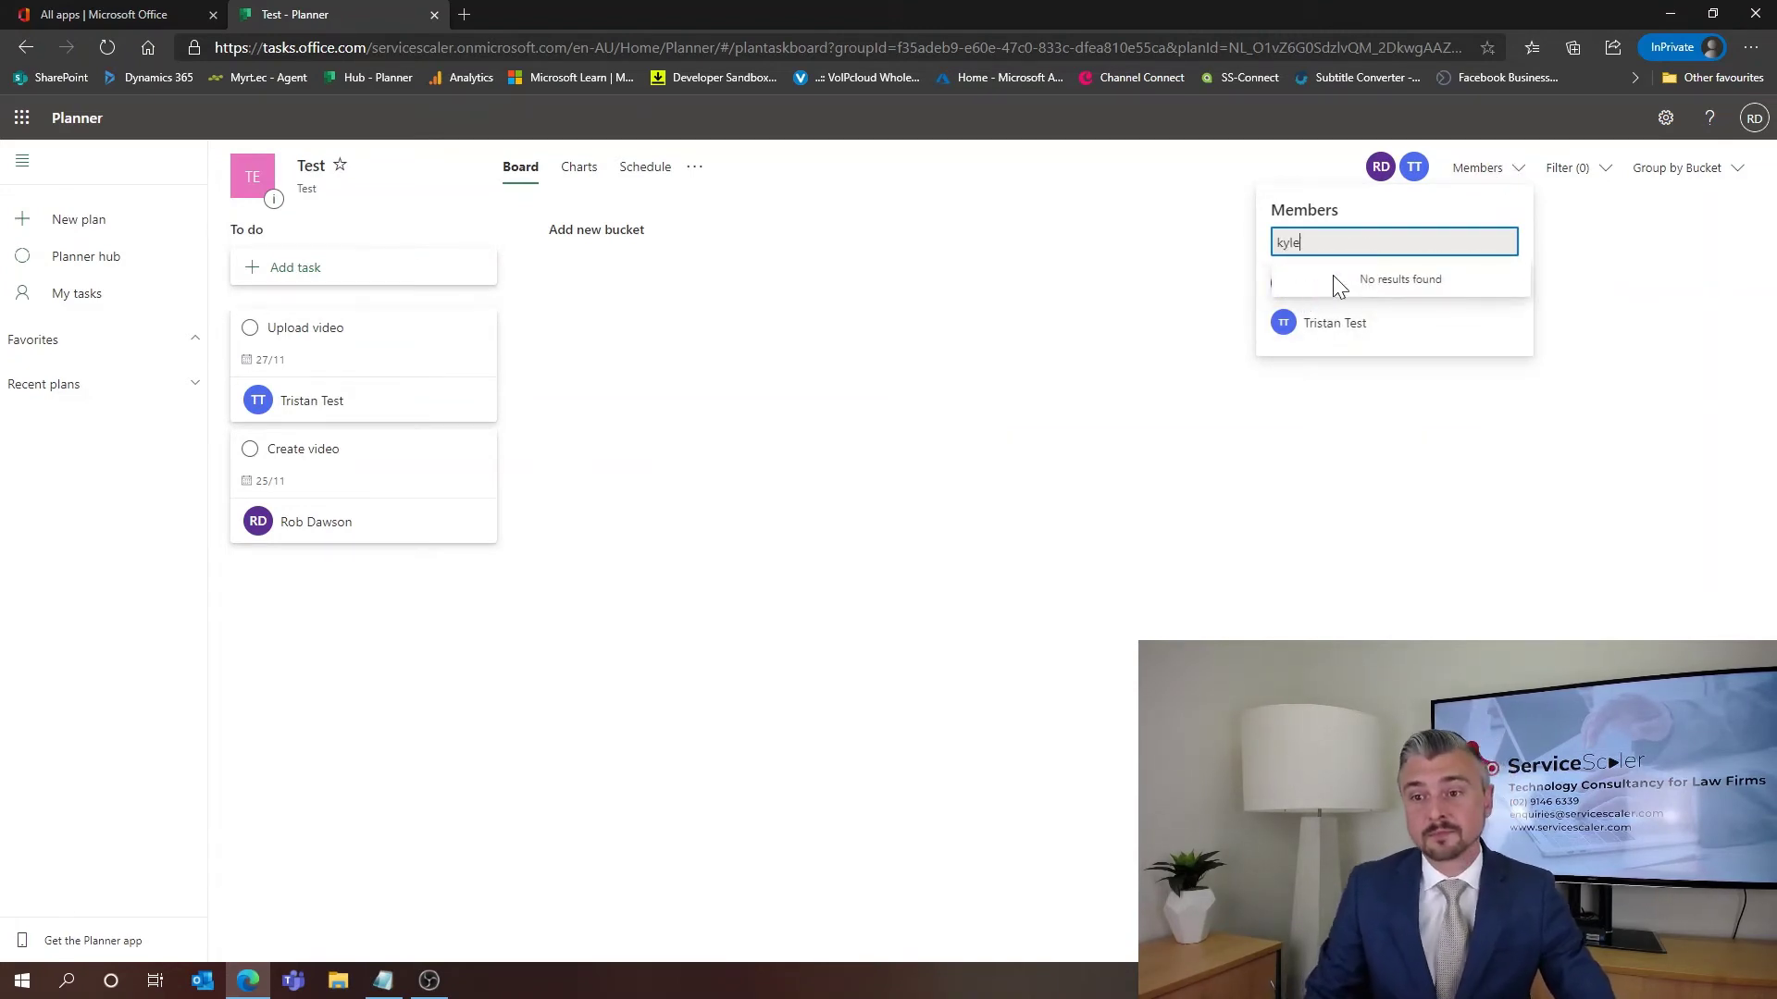
pyautogui.press('BackSpace')
pyautogui.press('BackSpace')
pyautogui.press('BackSpace')
pyautogui.press('BackSpace')
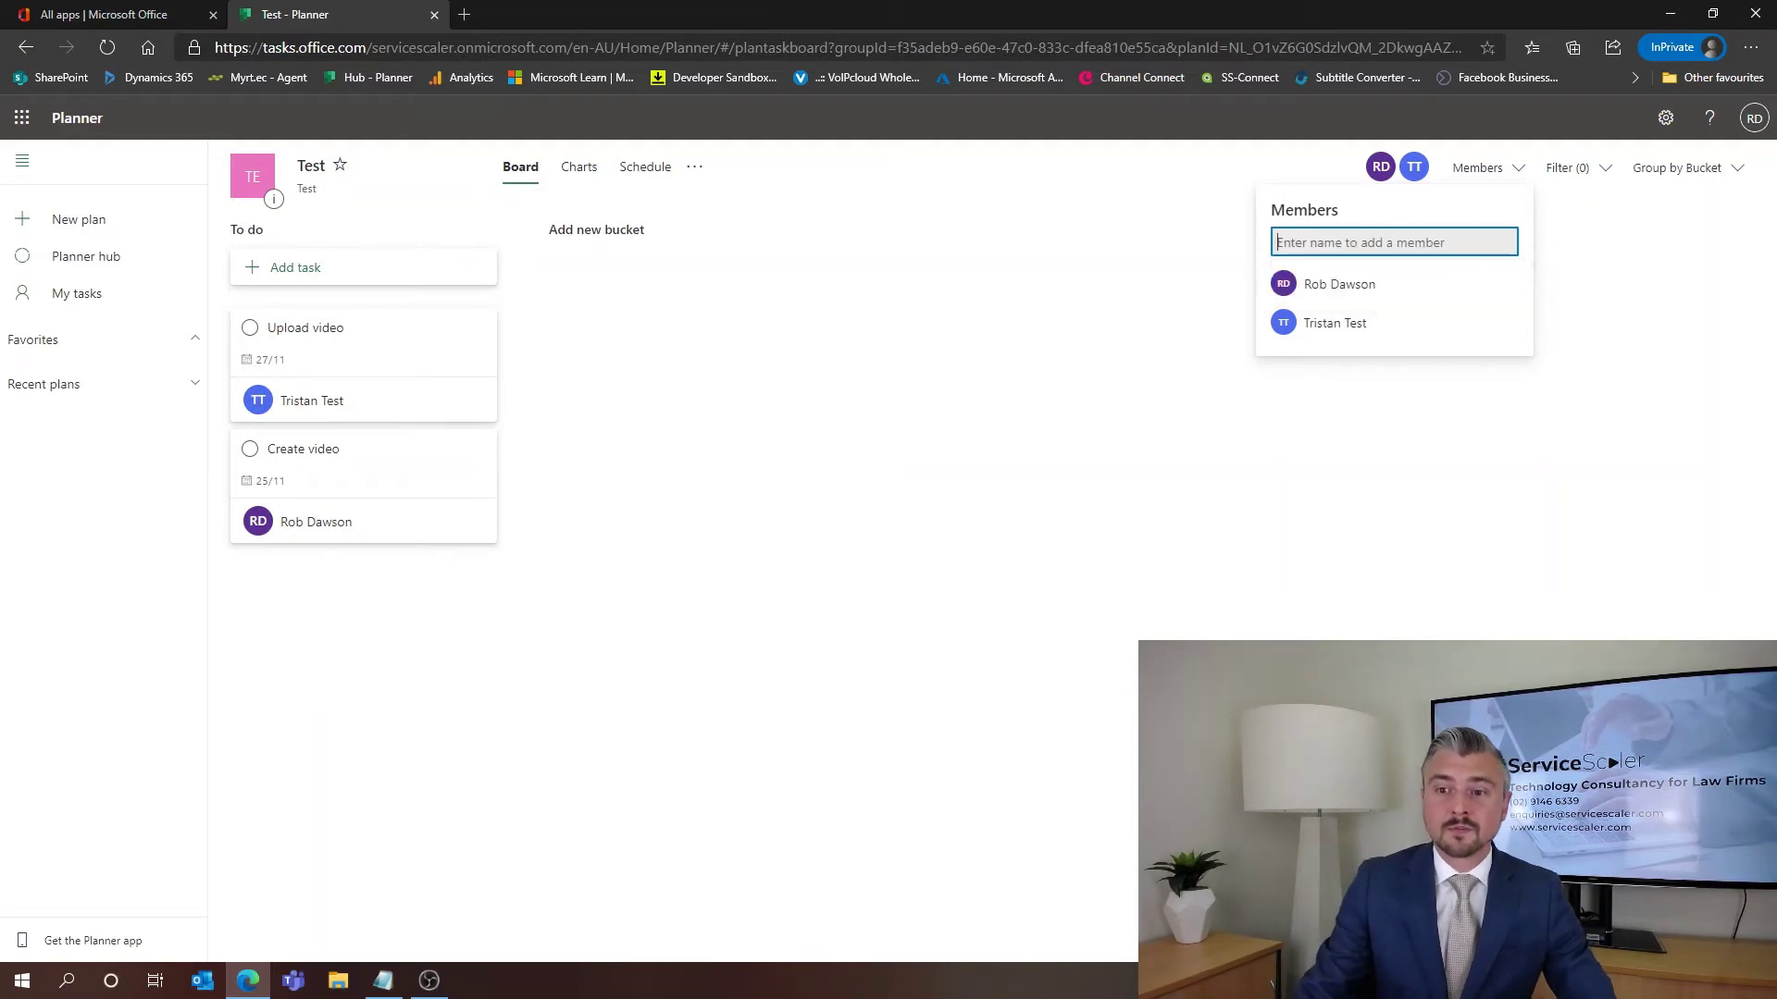
pyautogui.write('s')
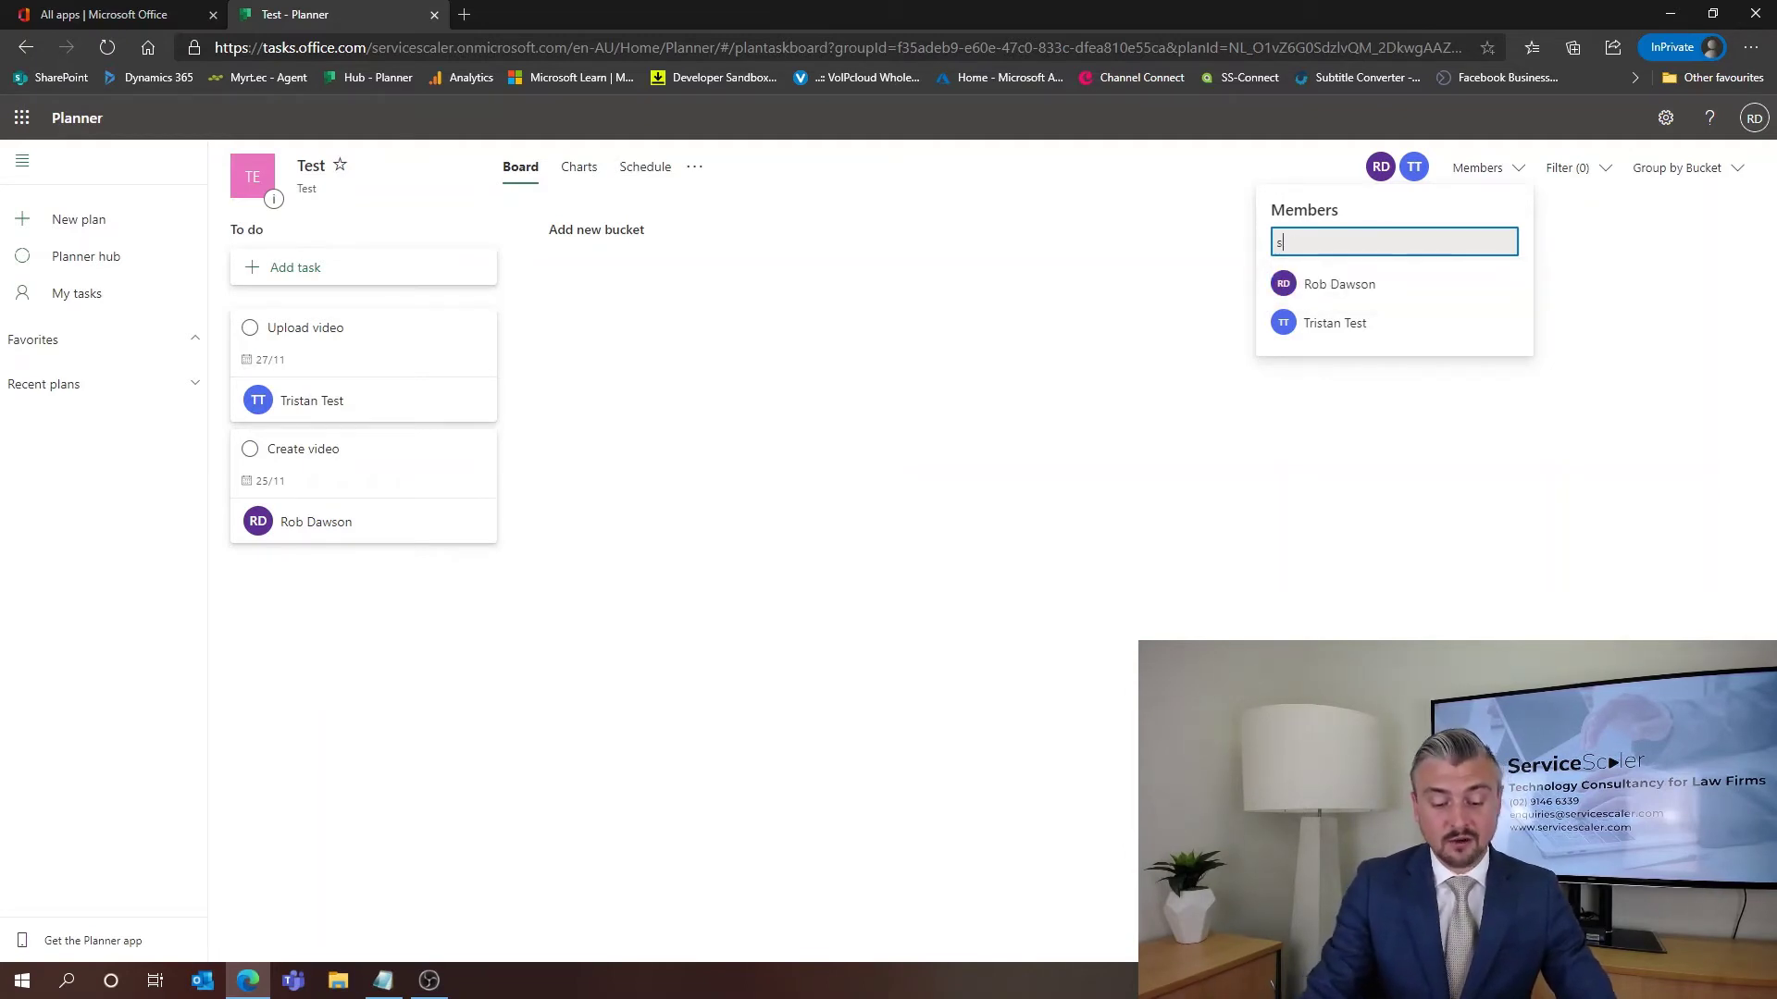
pyautogui.write('teve')
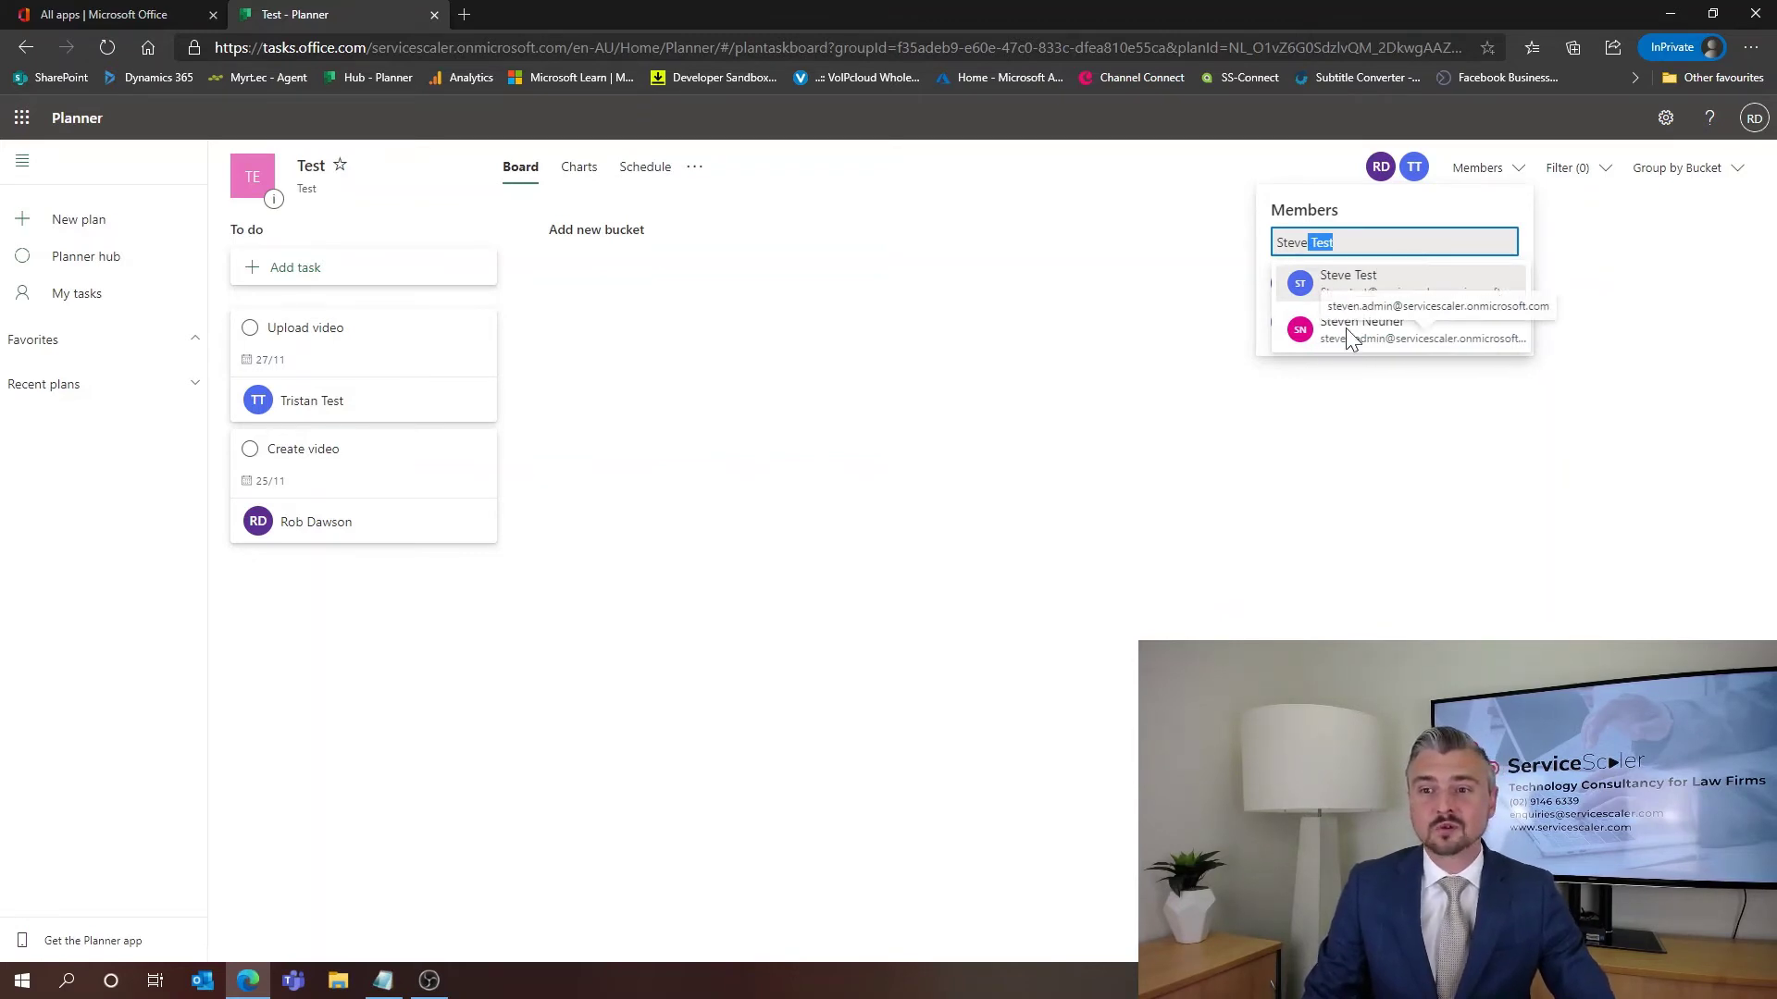
pyautogui.press('Right')
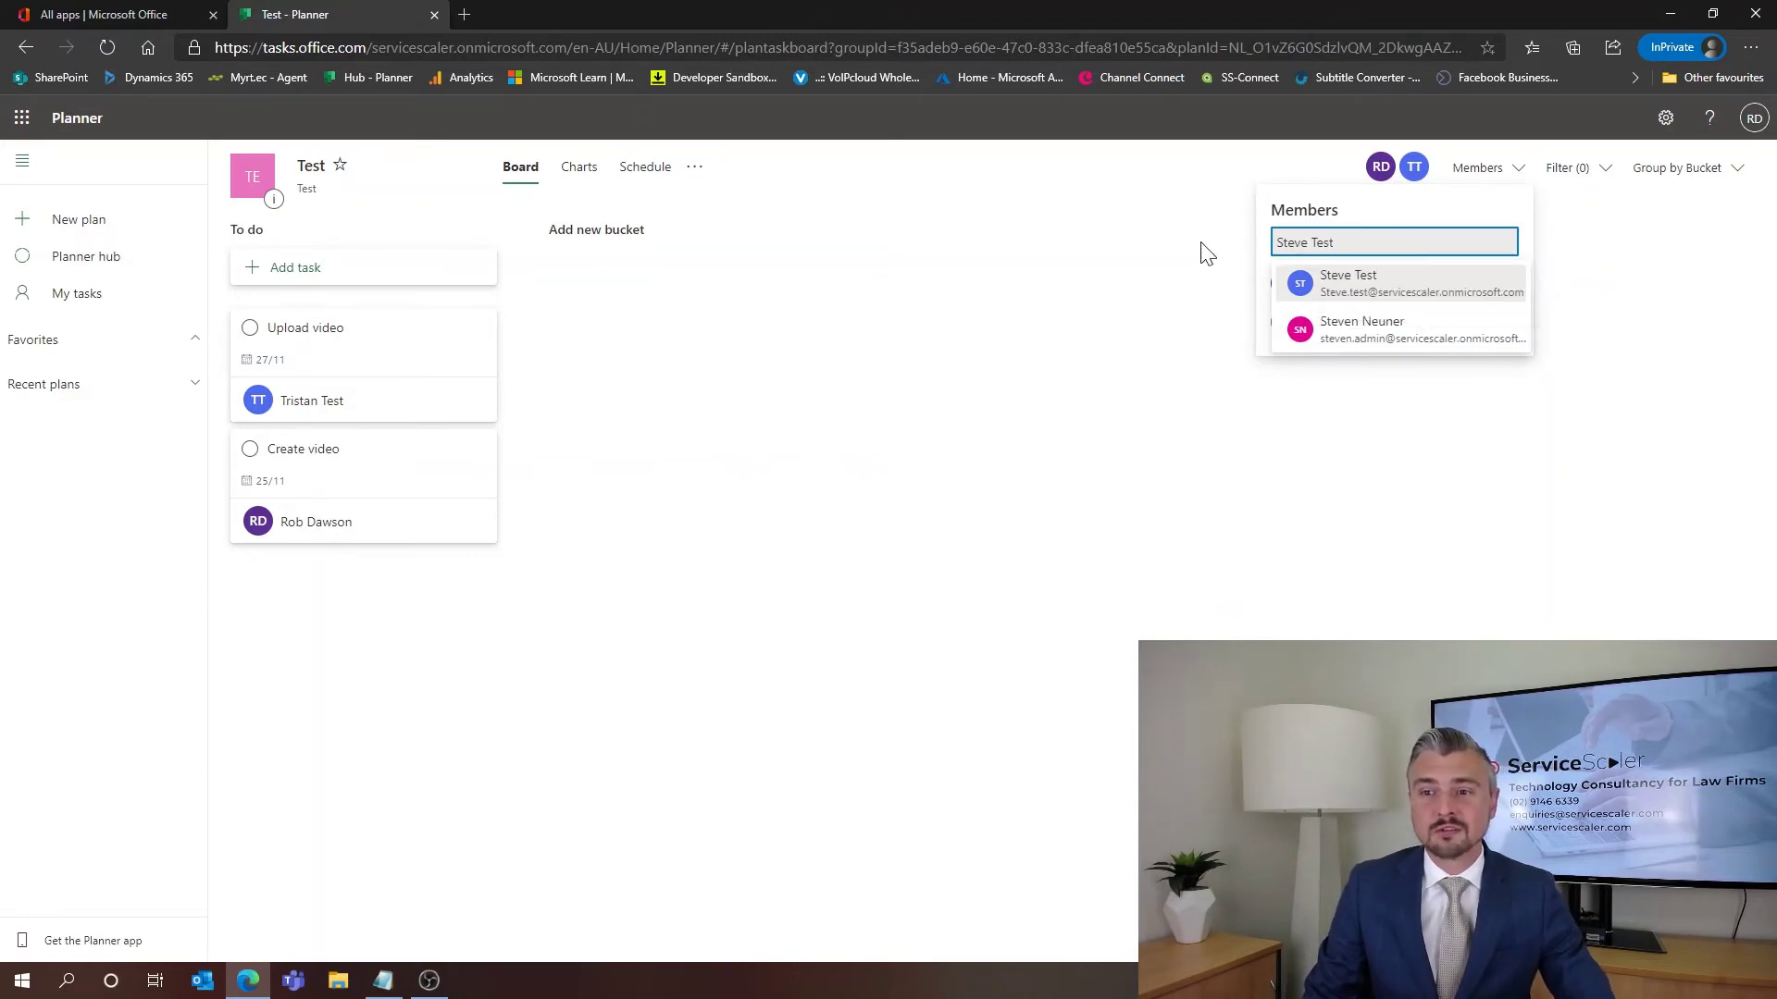
pyautogui.click(1364, 294)
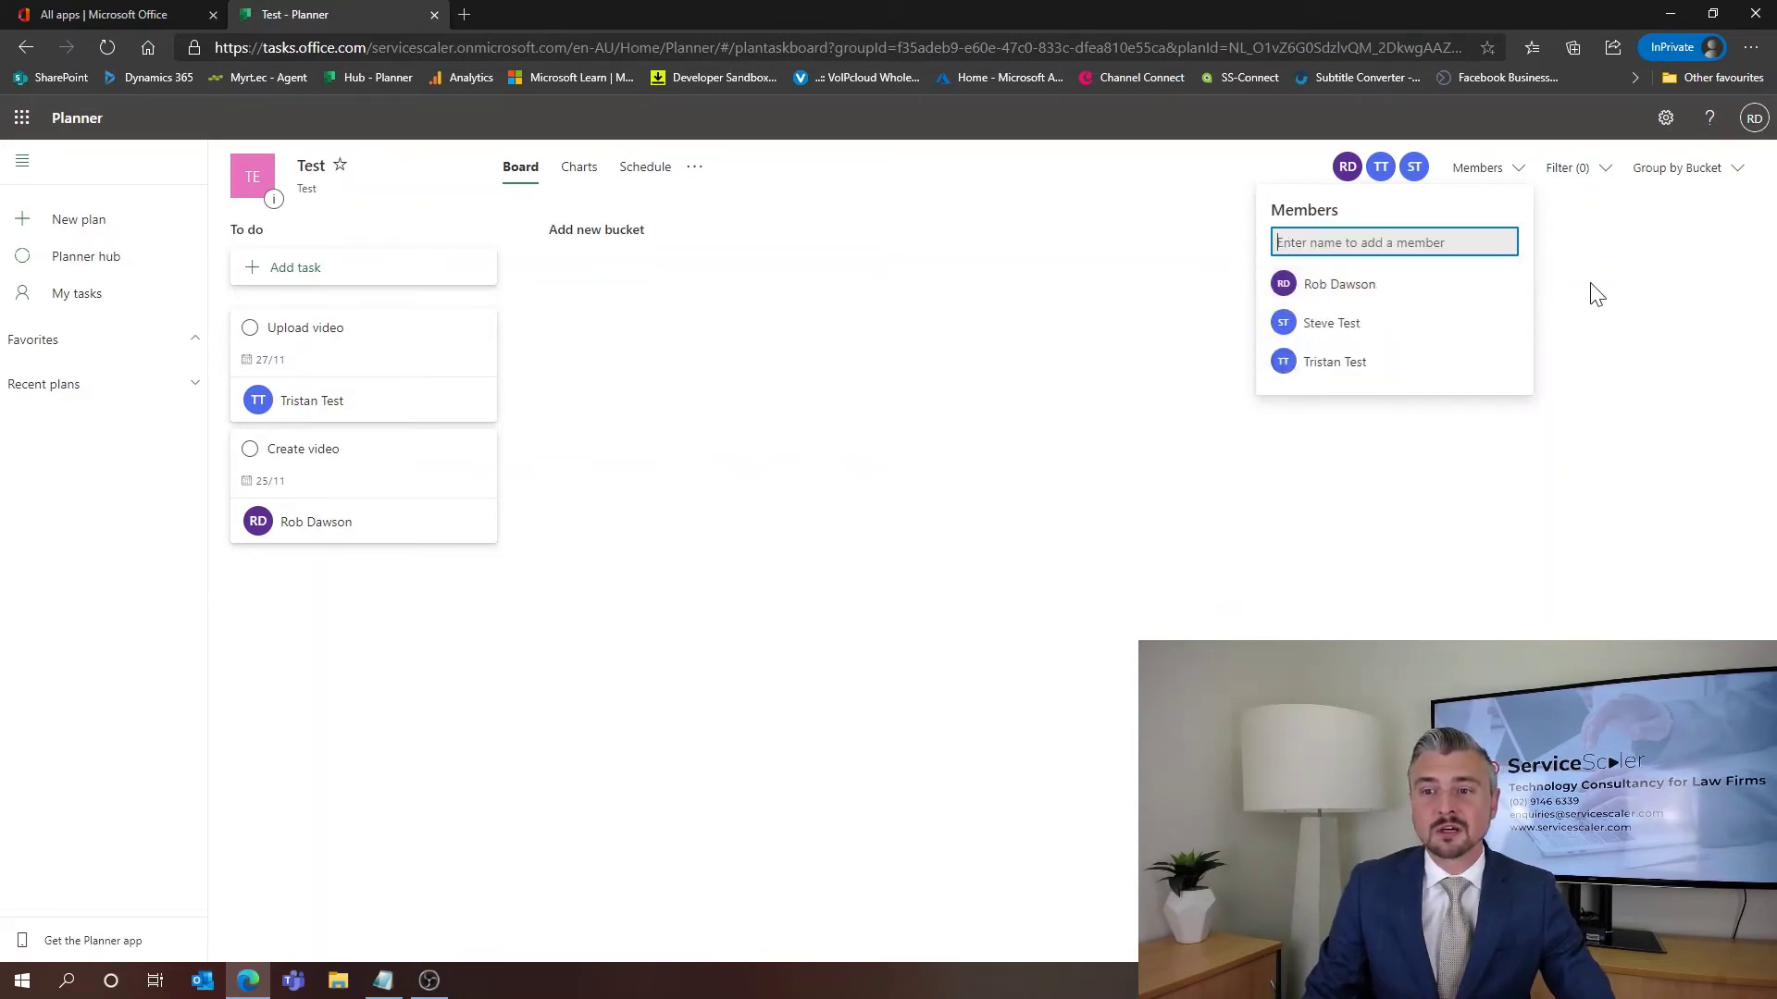
pyautogui.click(1505, 179)
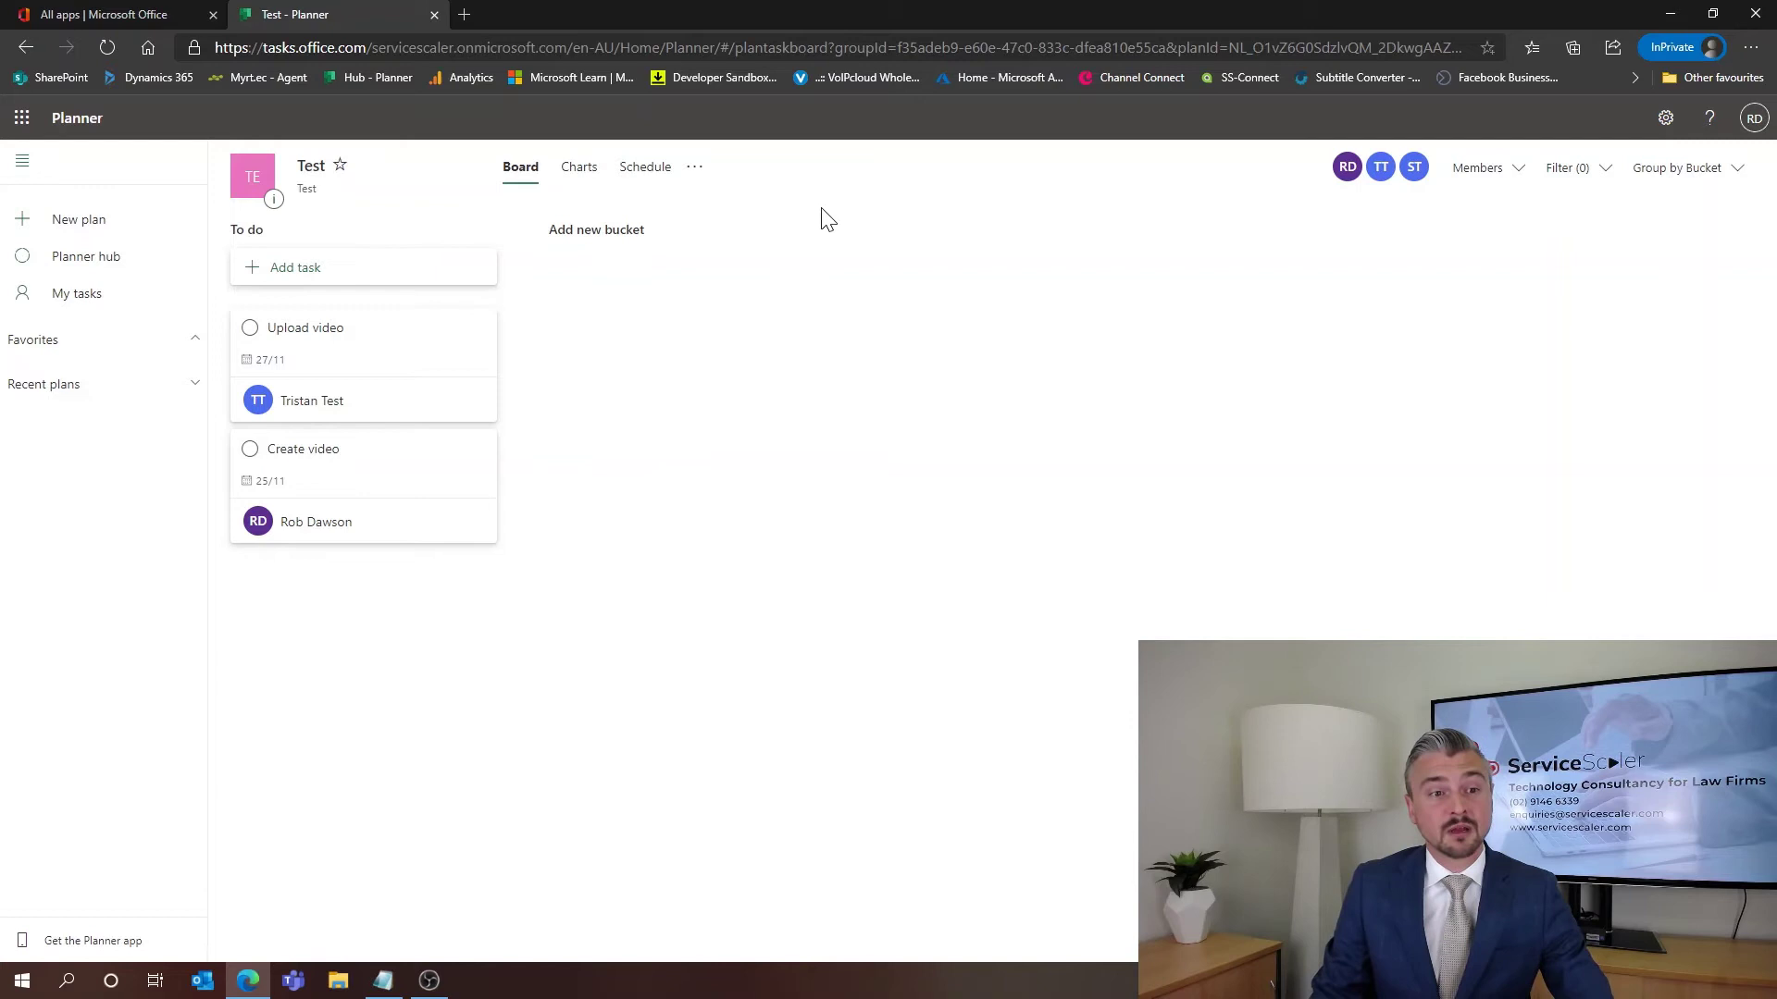
# Go through the Planner hub back to the Test plan's board
pyautogui.click(82, 303)
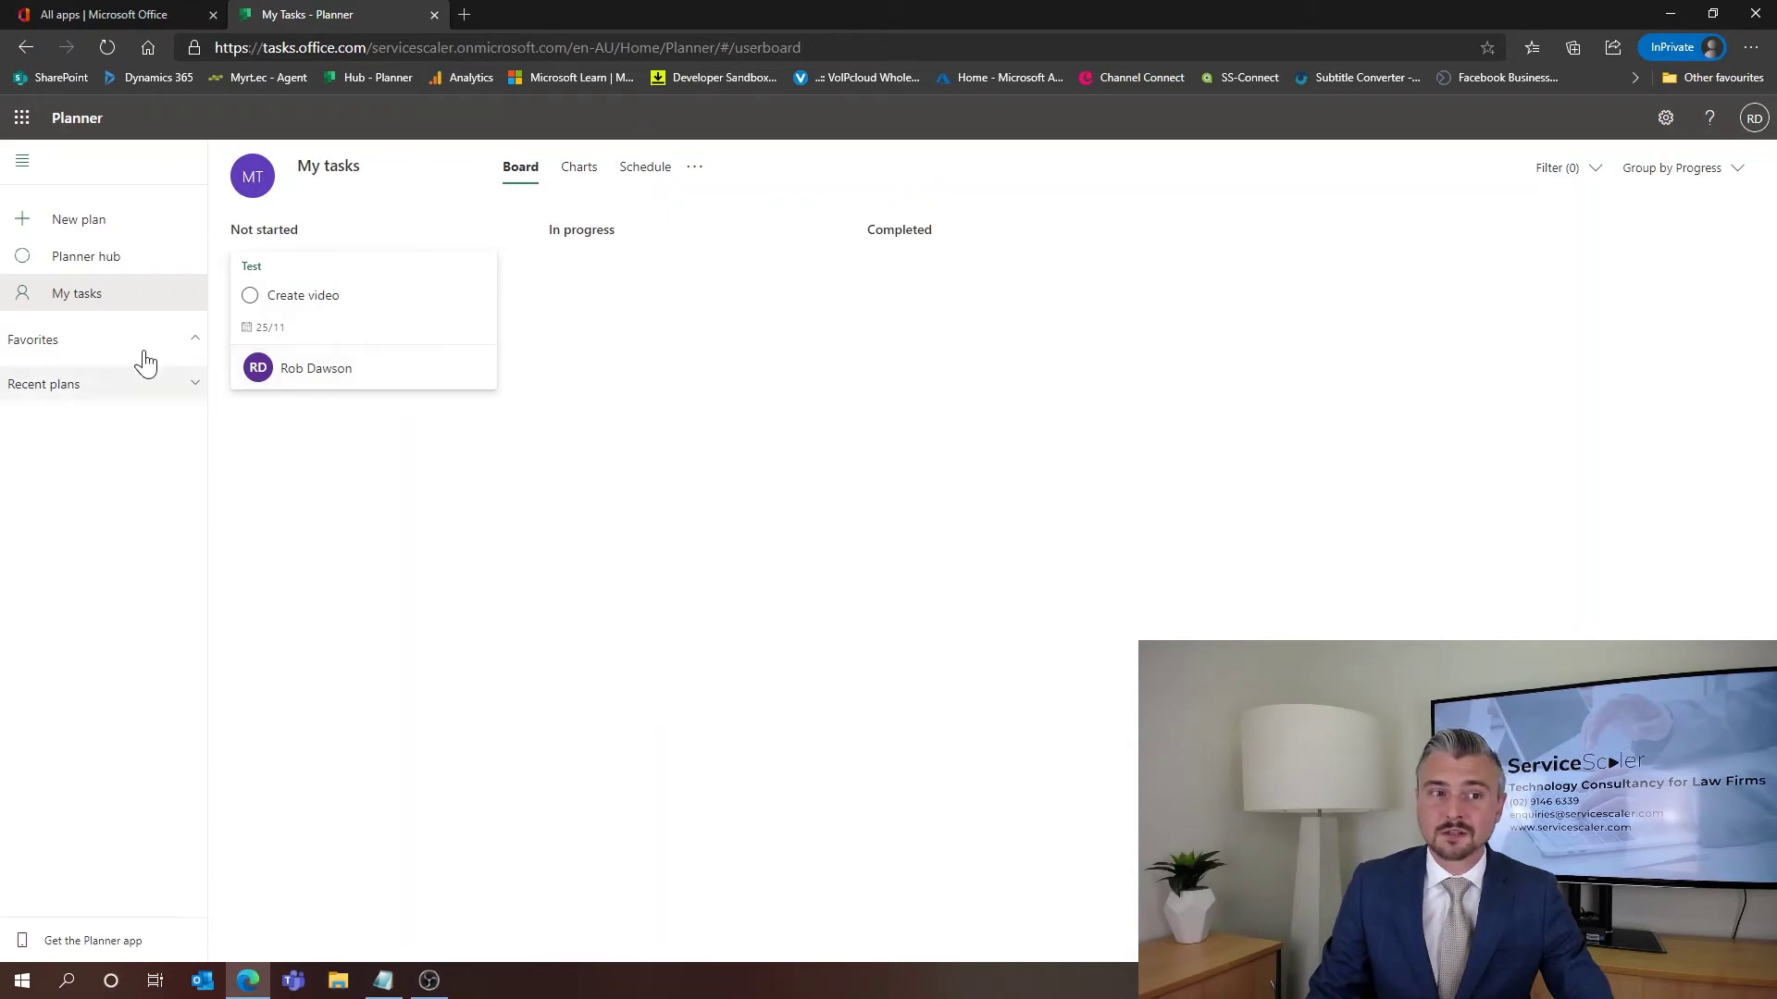
pyautogui.click(91, 268)
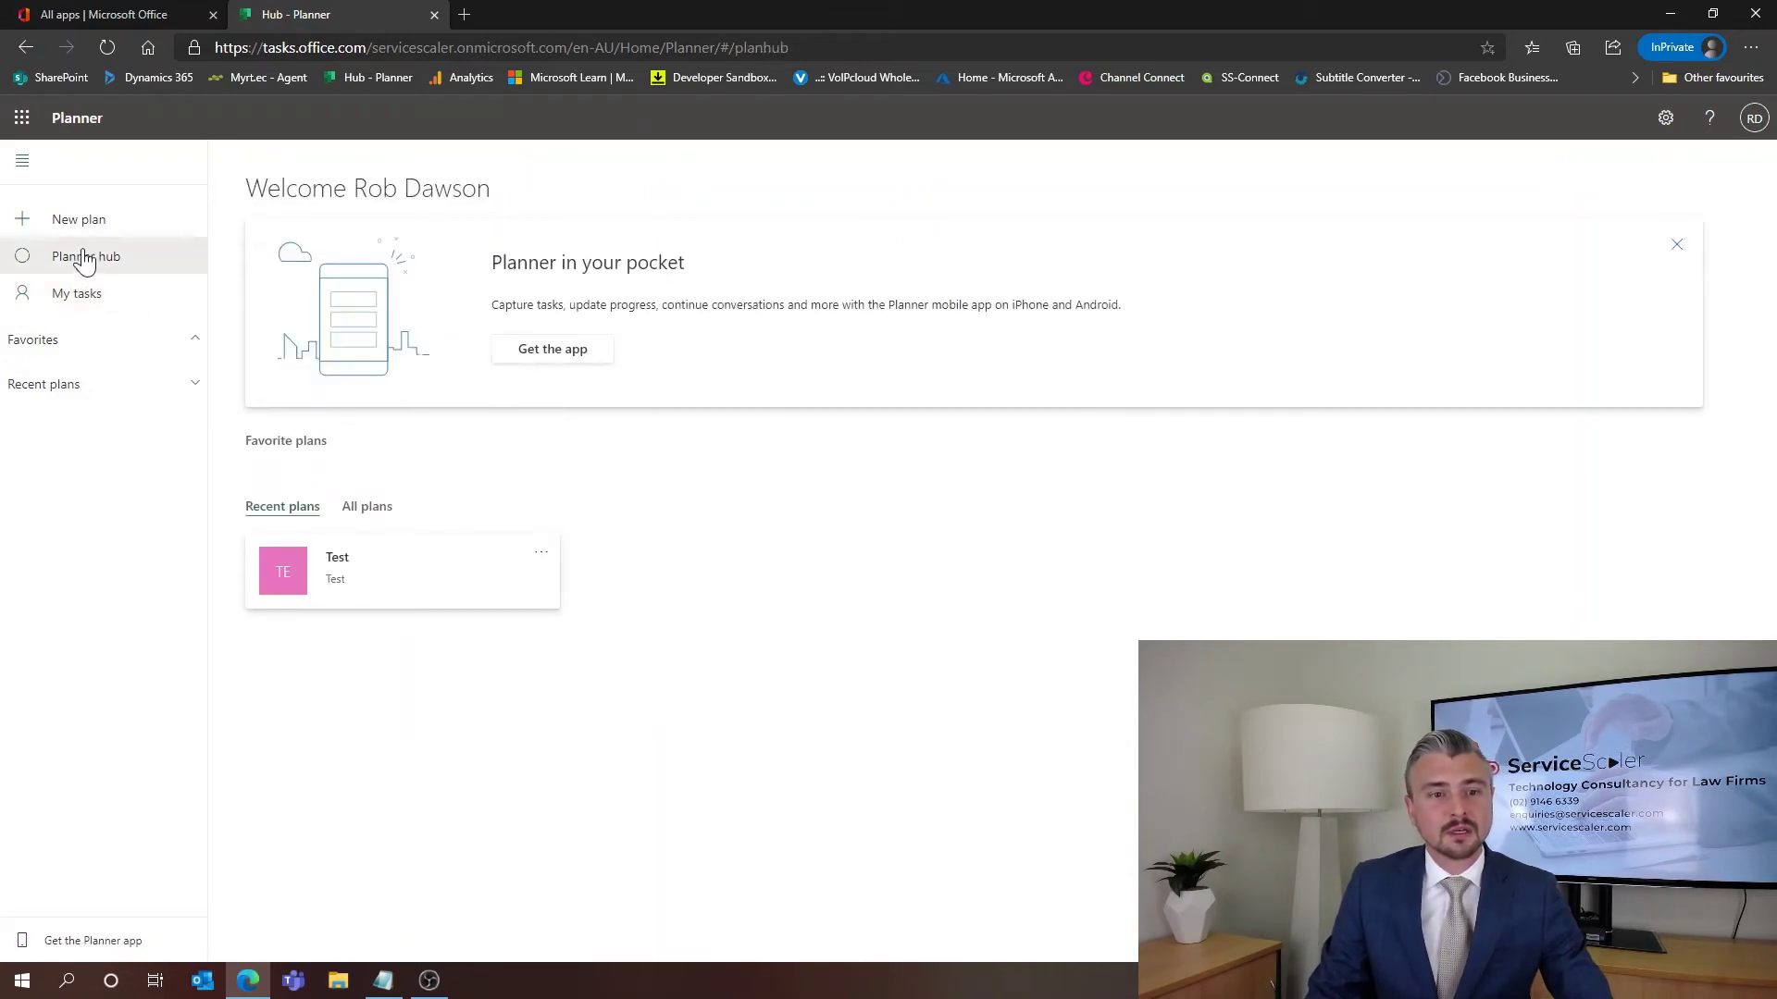
pyautogui.click(331, 583)
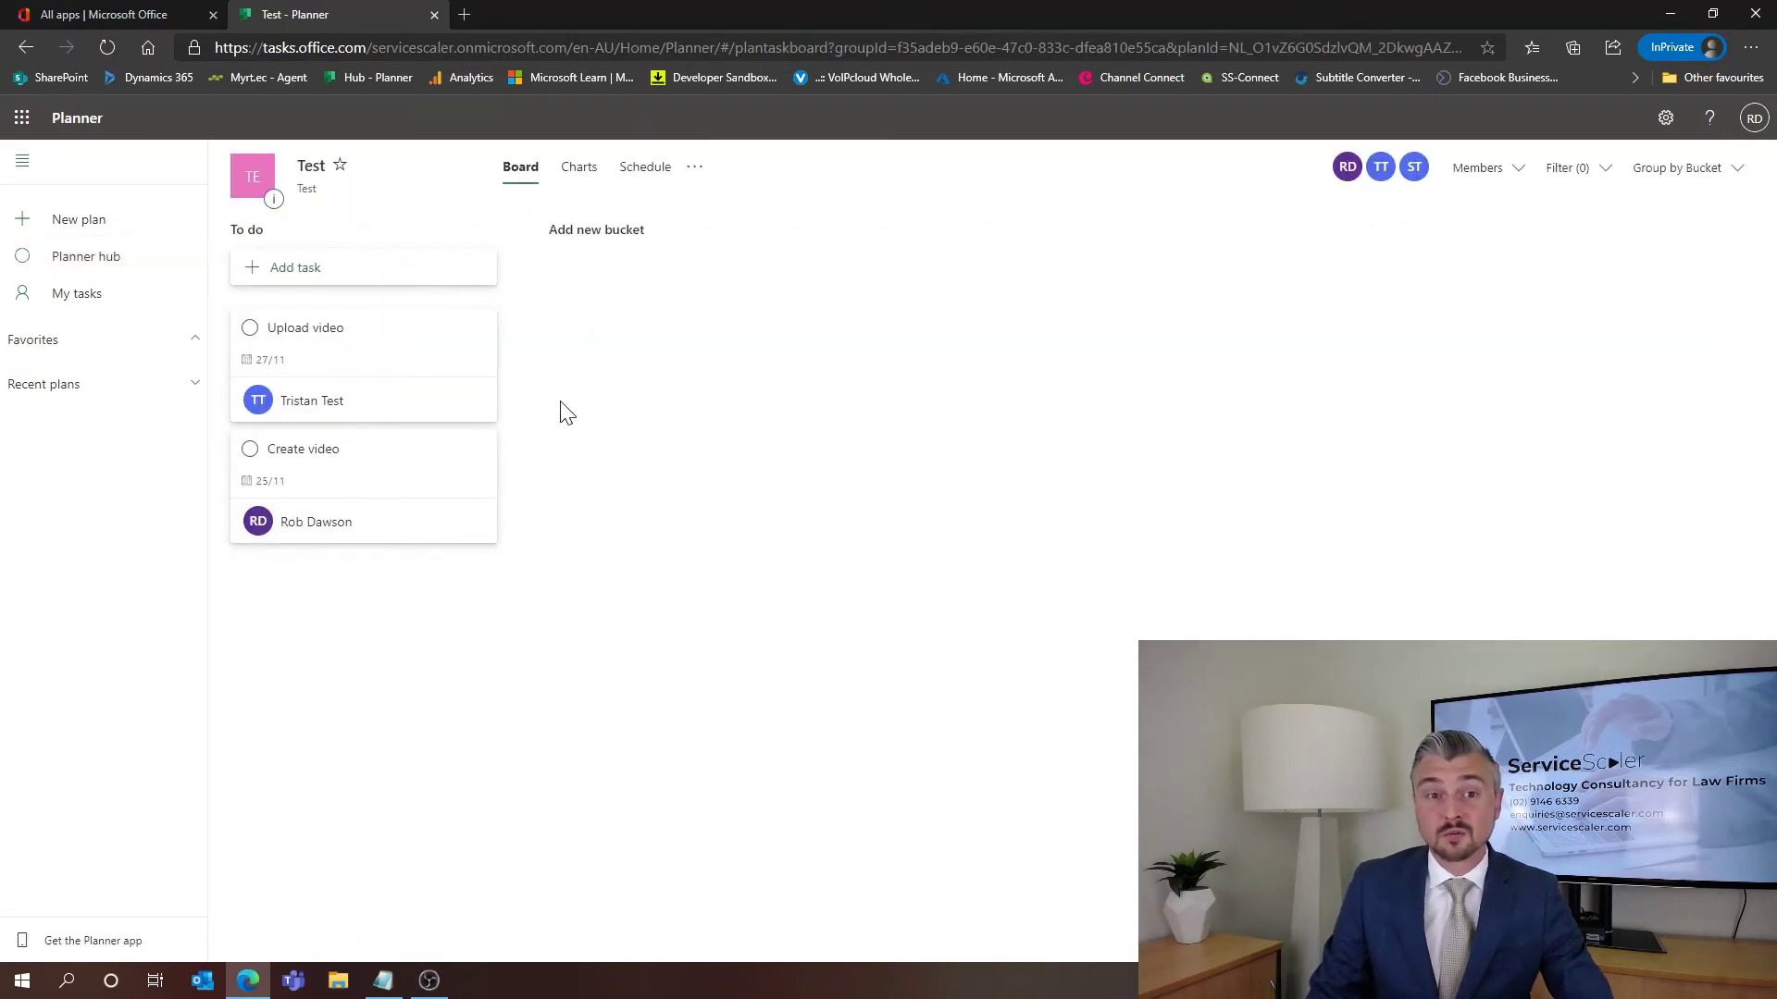
pyautogui.click(640, 176)
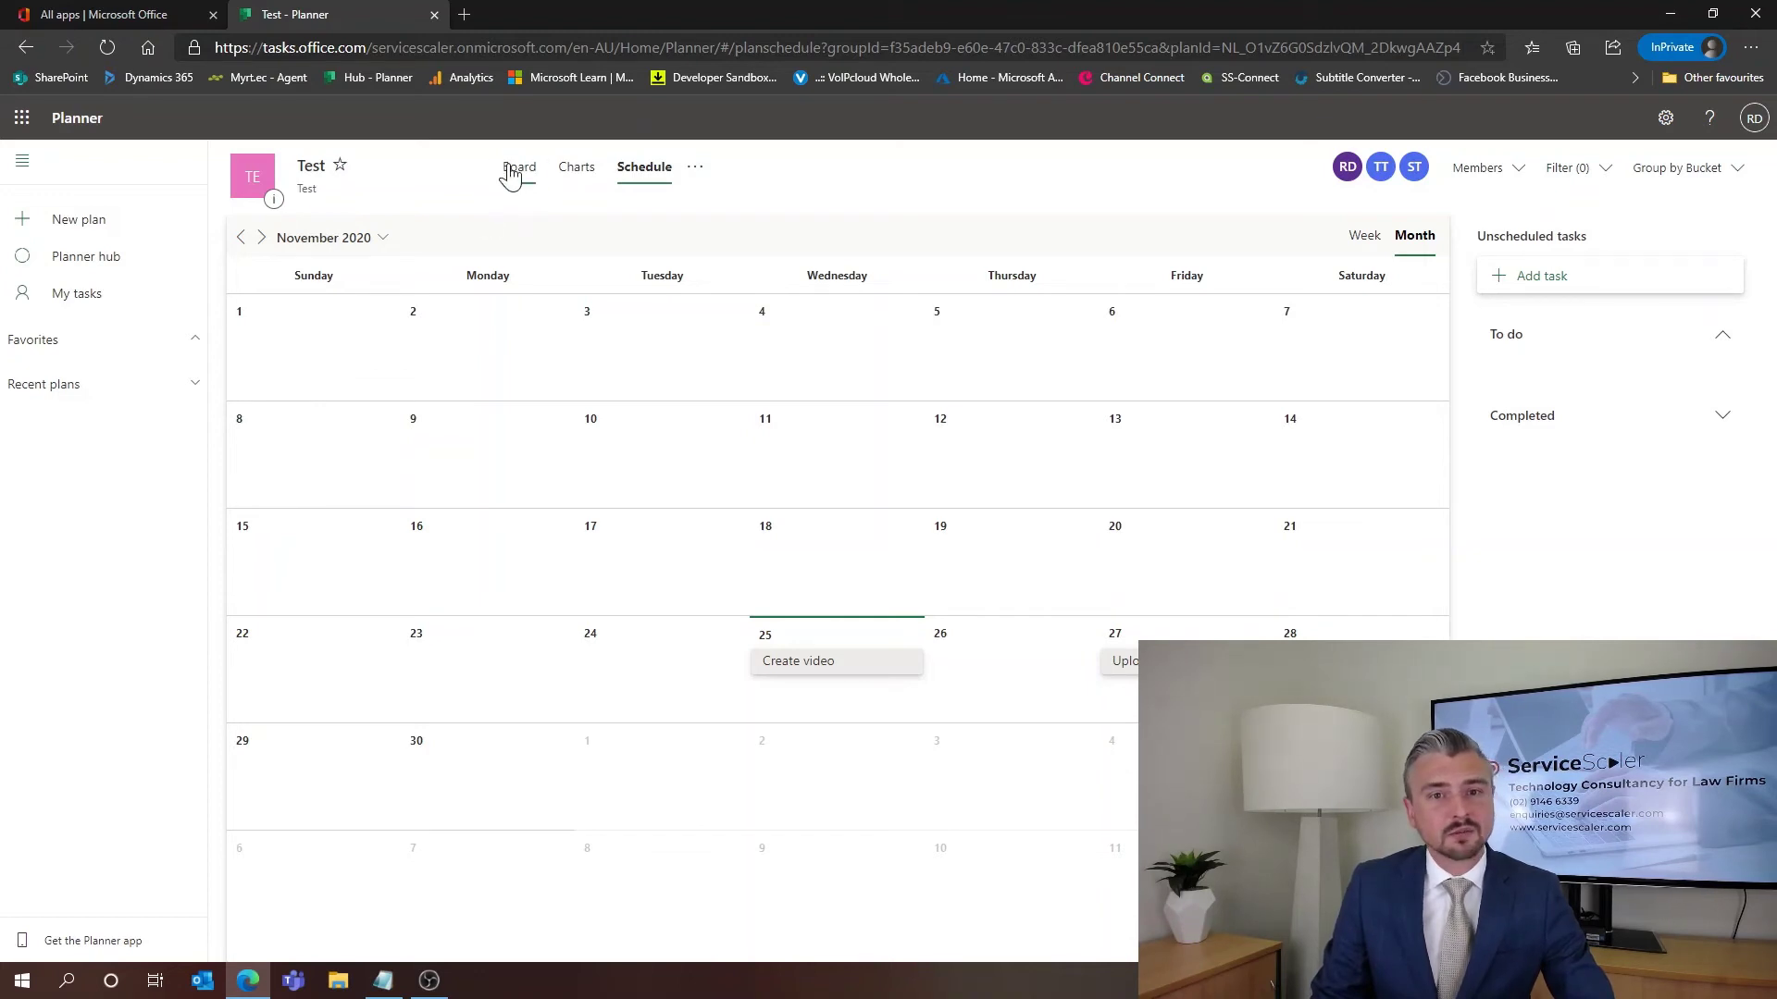
pyautogui.click(511, 172)
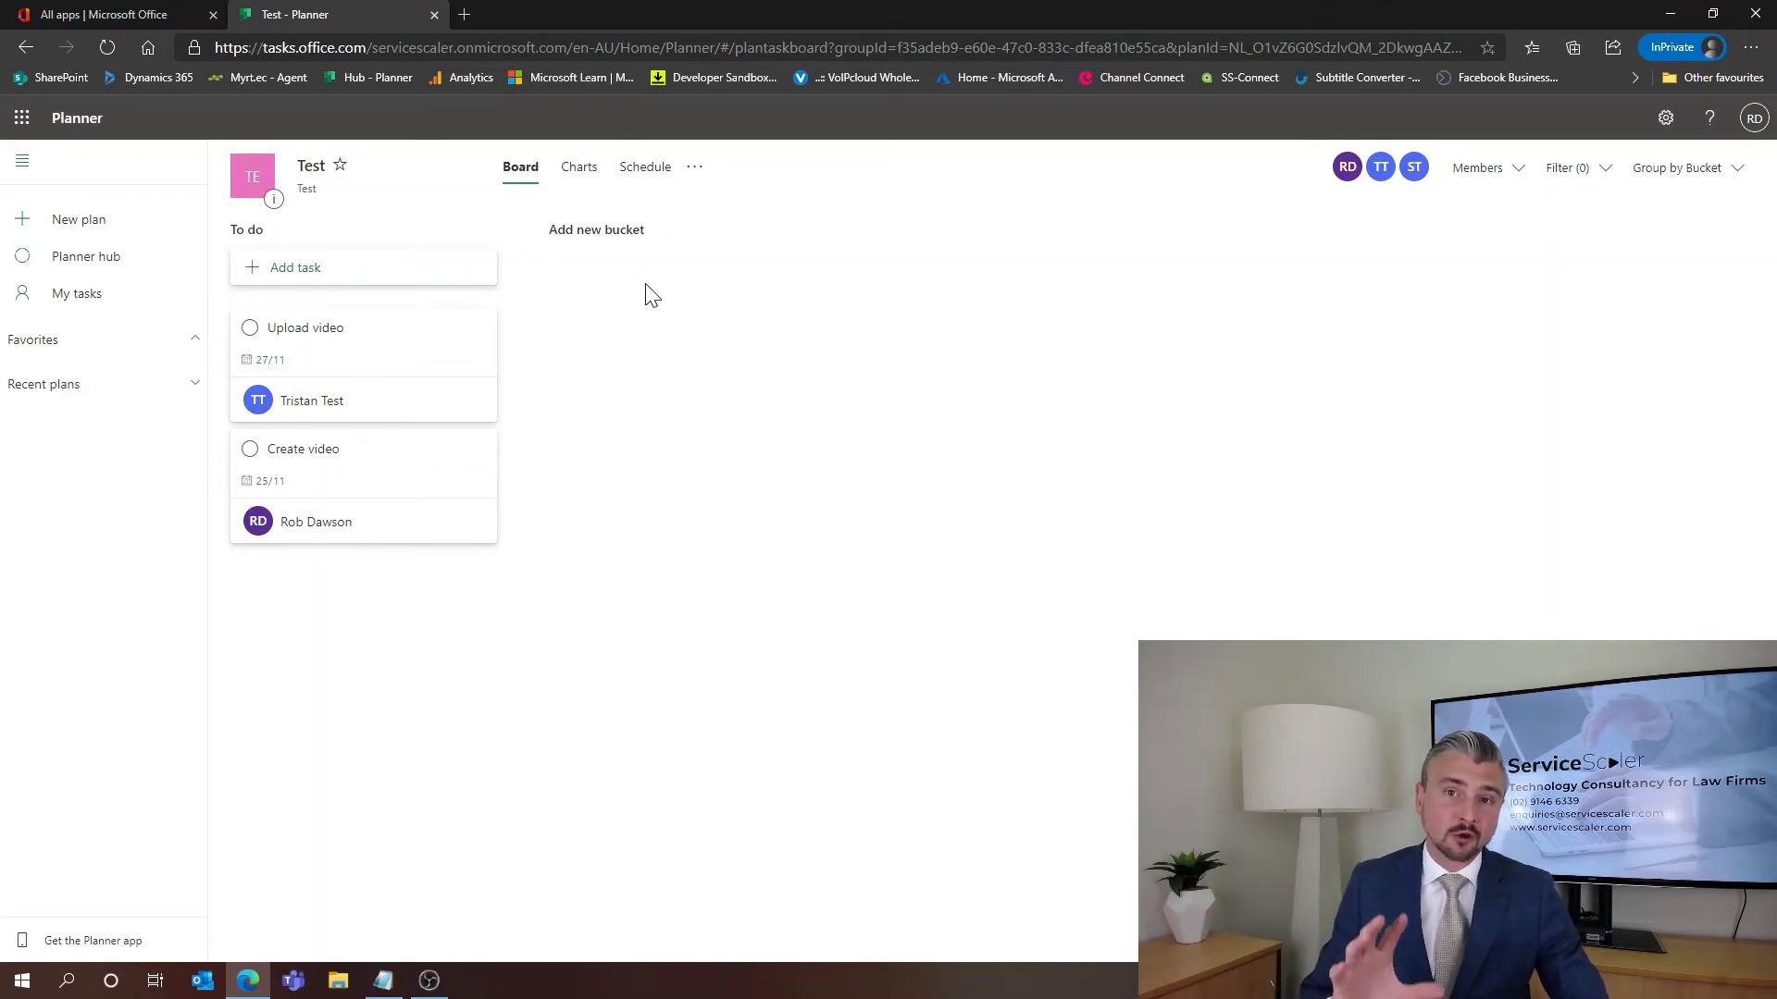
# Create 'Video Production' and 'Blog Writing' buckets and drag both video tasks into Video Production
pyautogui.click(592, 235)
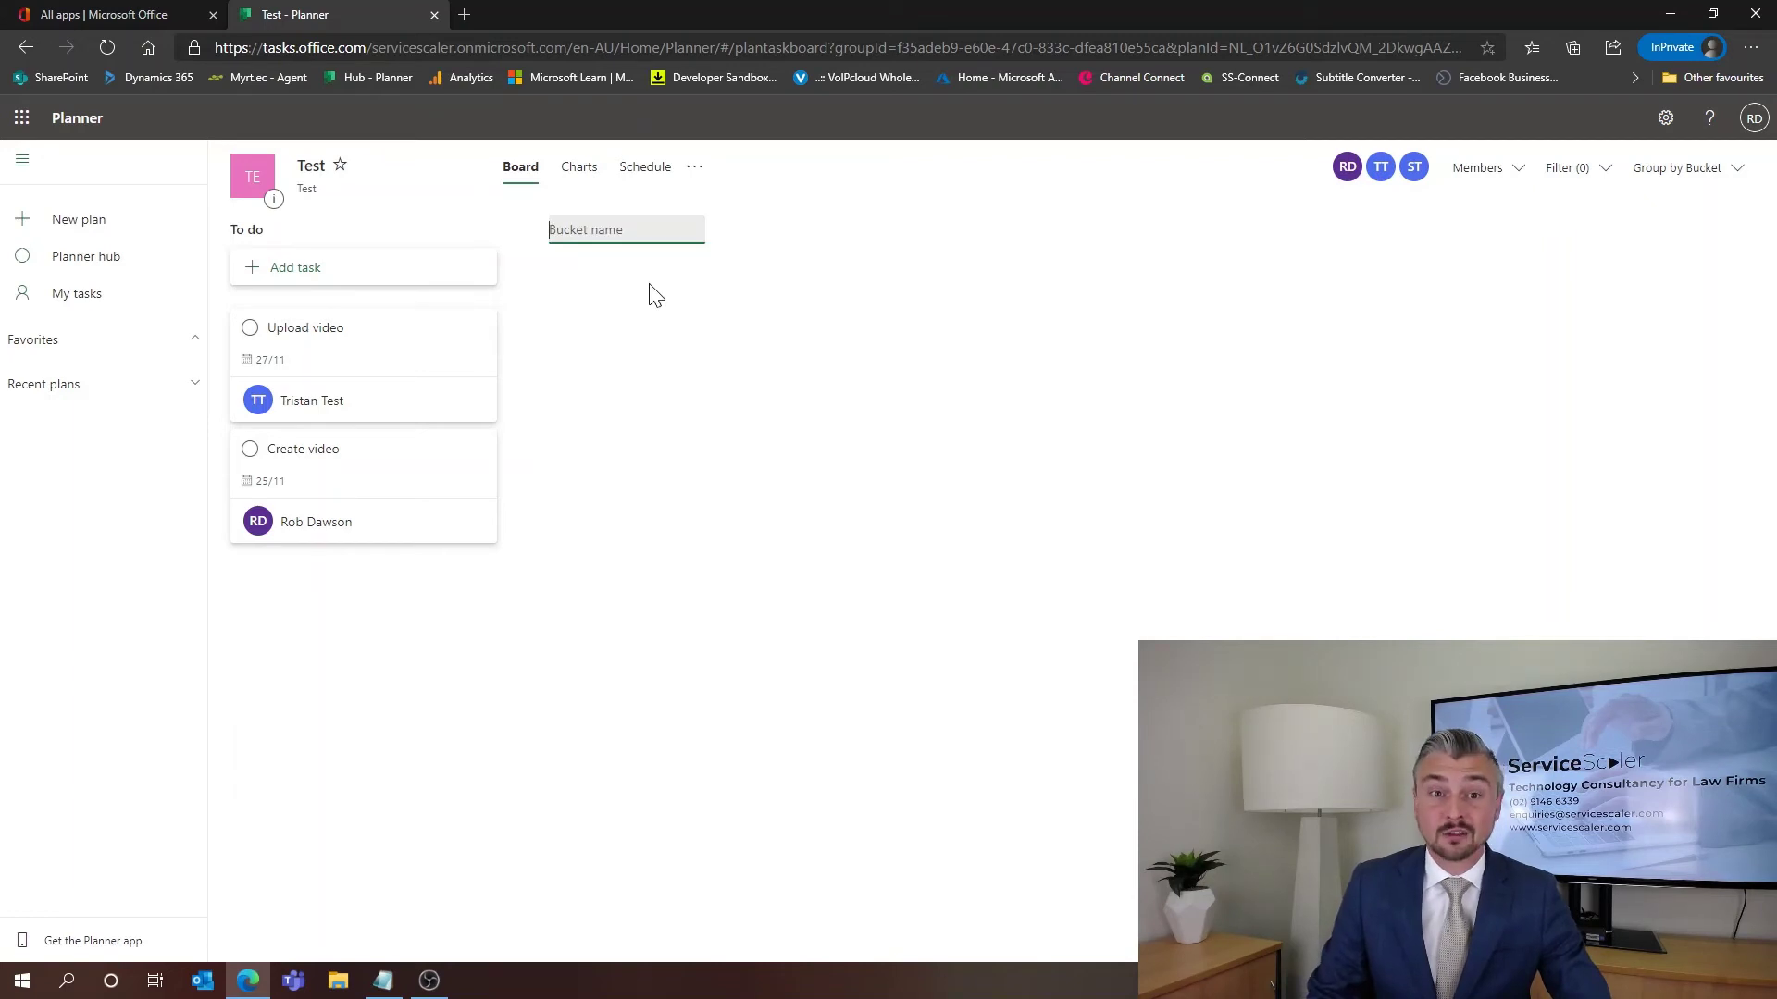
pyautogui.write('V')
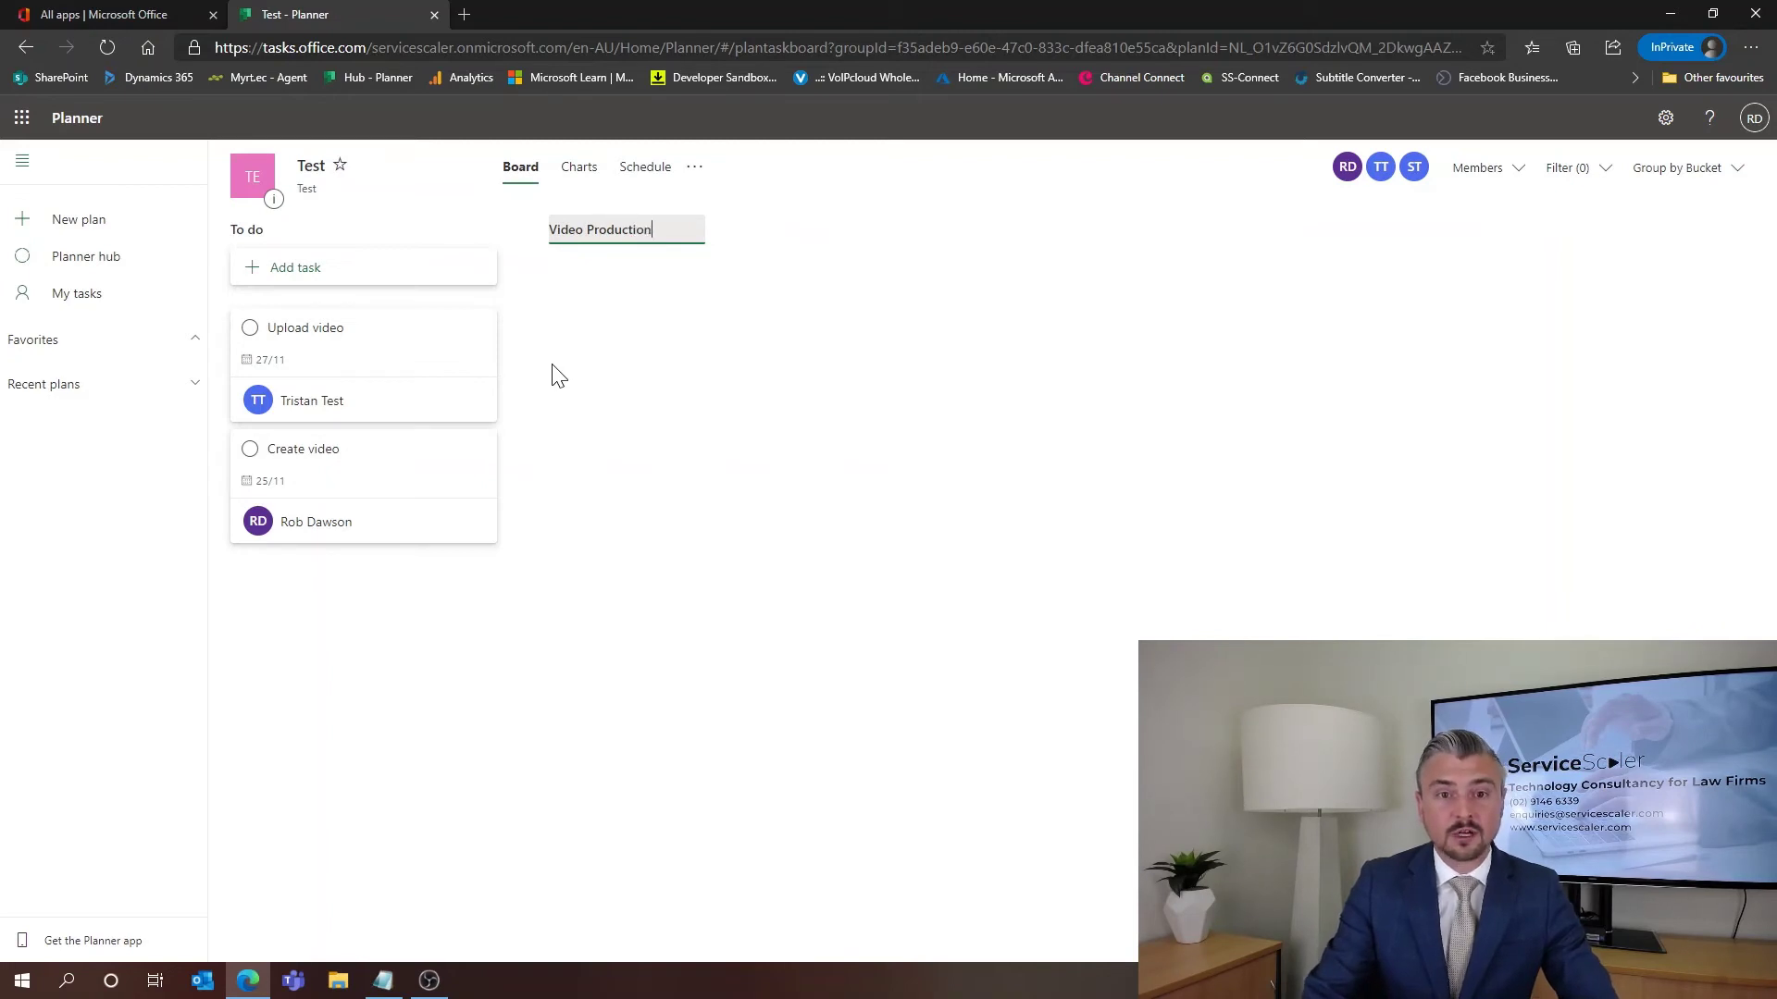
pyautogui.write('ideo Production')
pyautogui.press('Return')
pyautogui.click(890, 239)
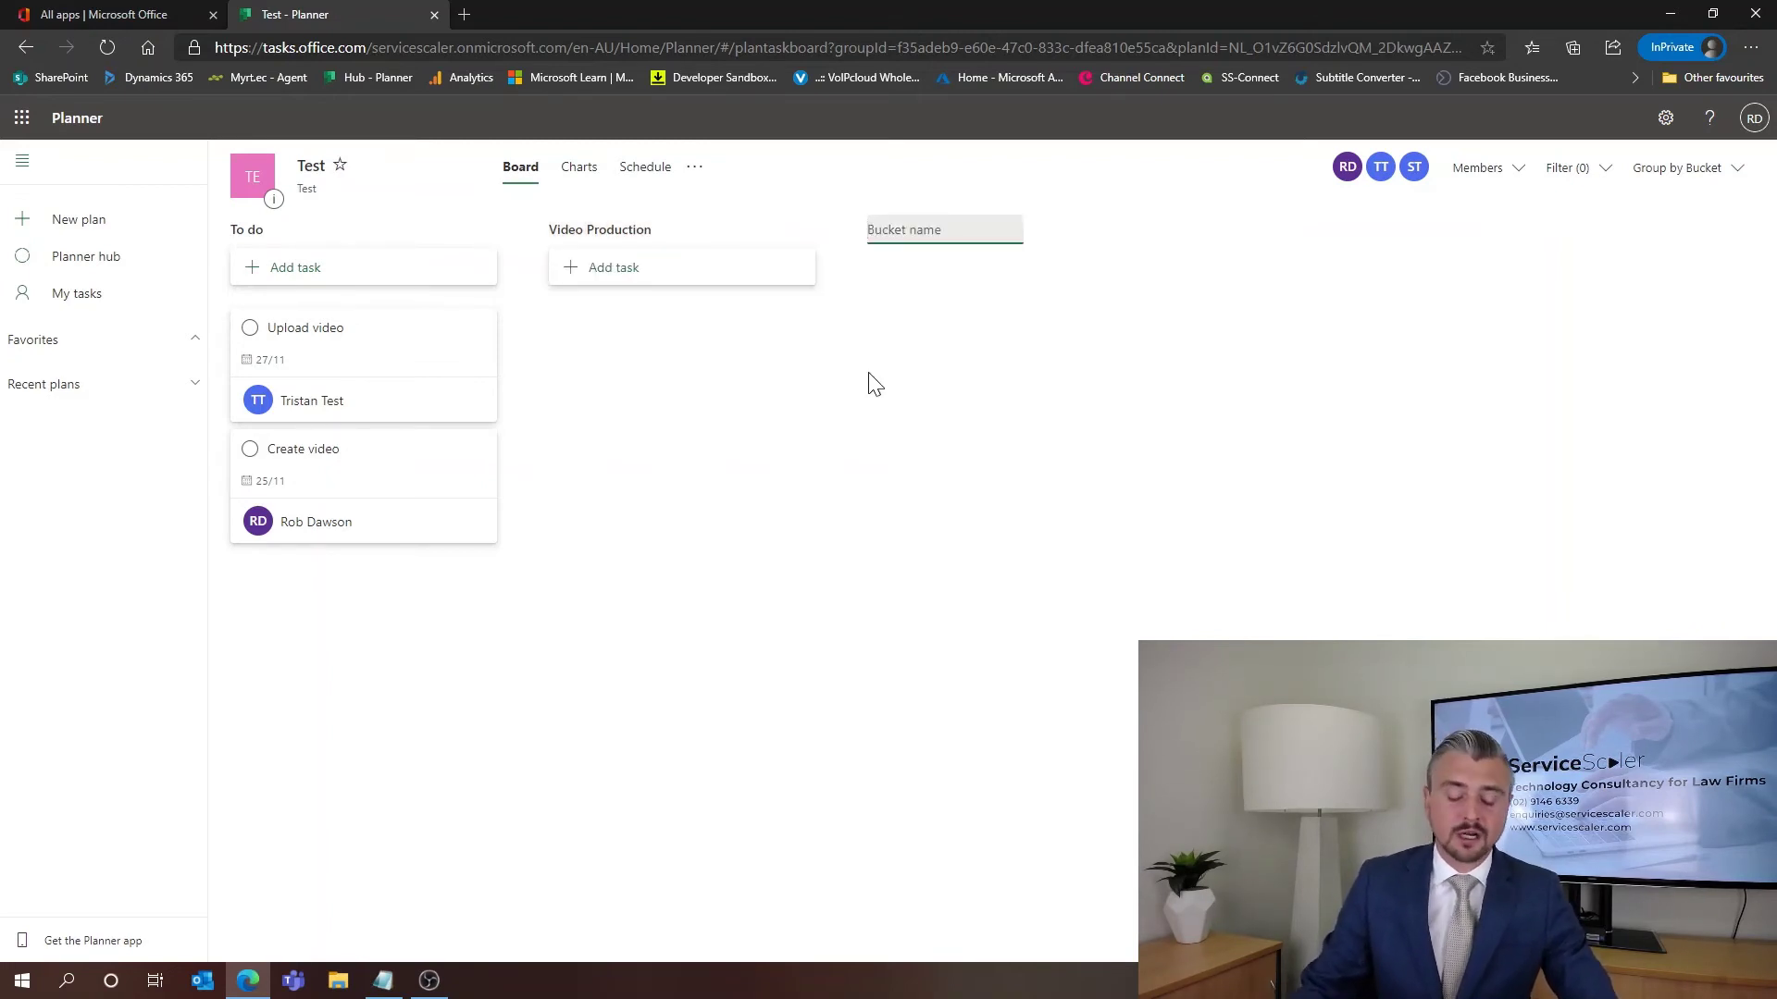
pyautogui.write('Bl')
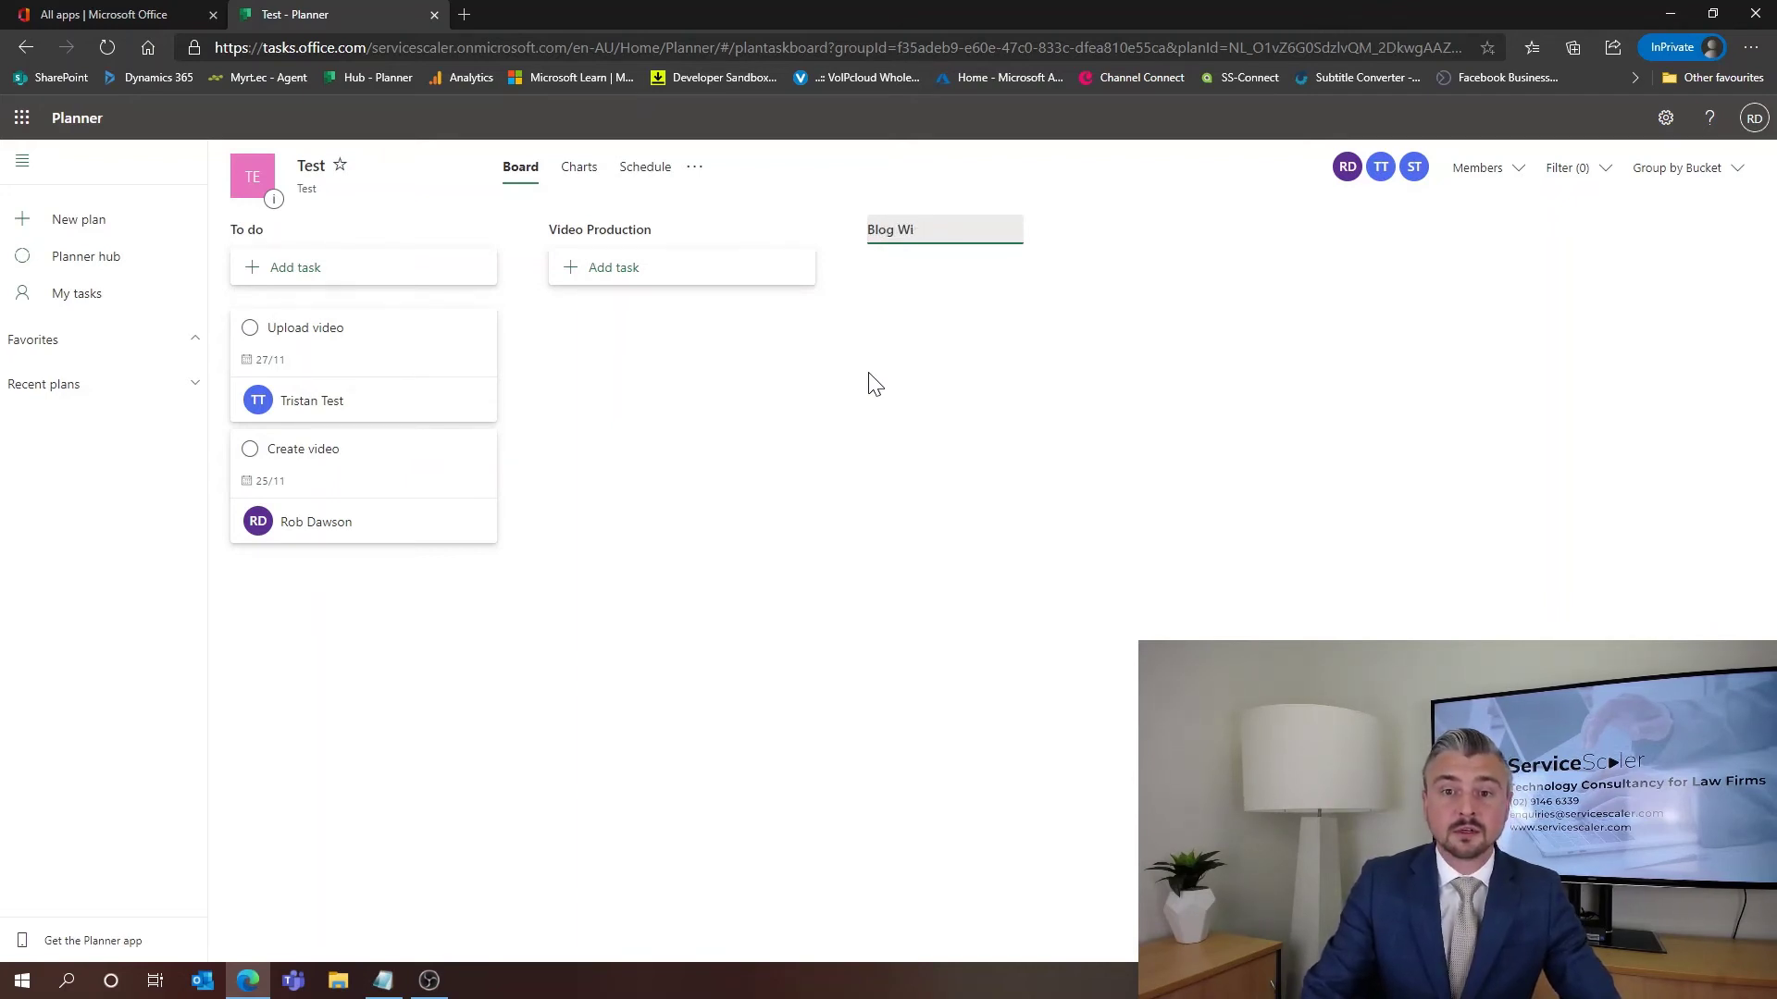
pyautogui.write('og Writi')
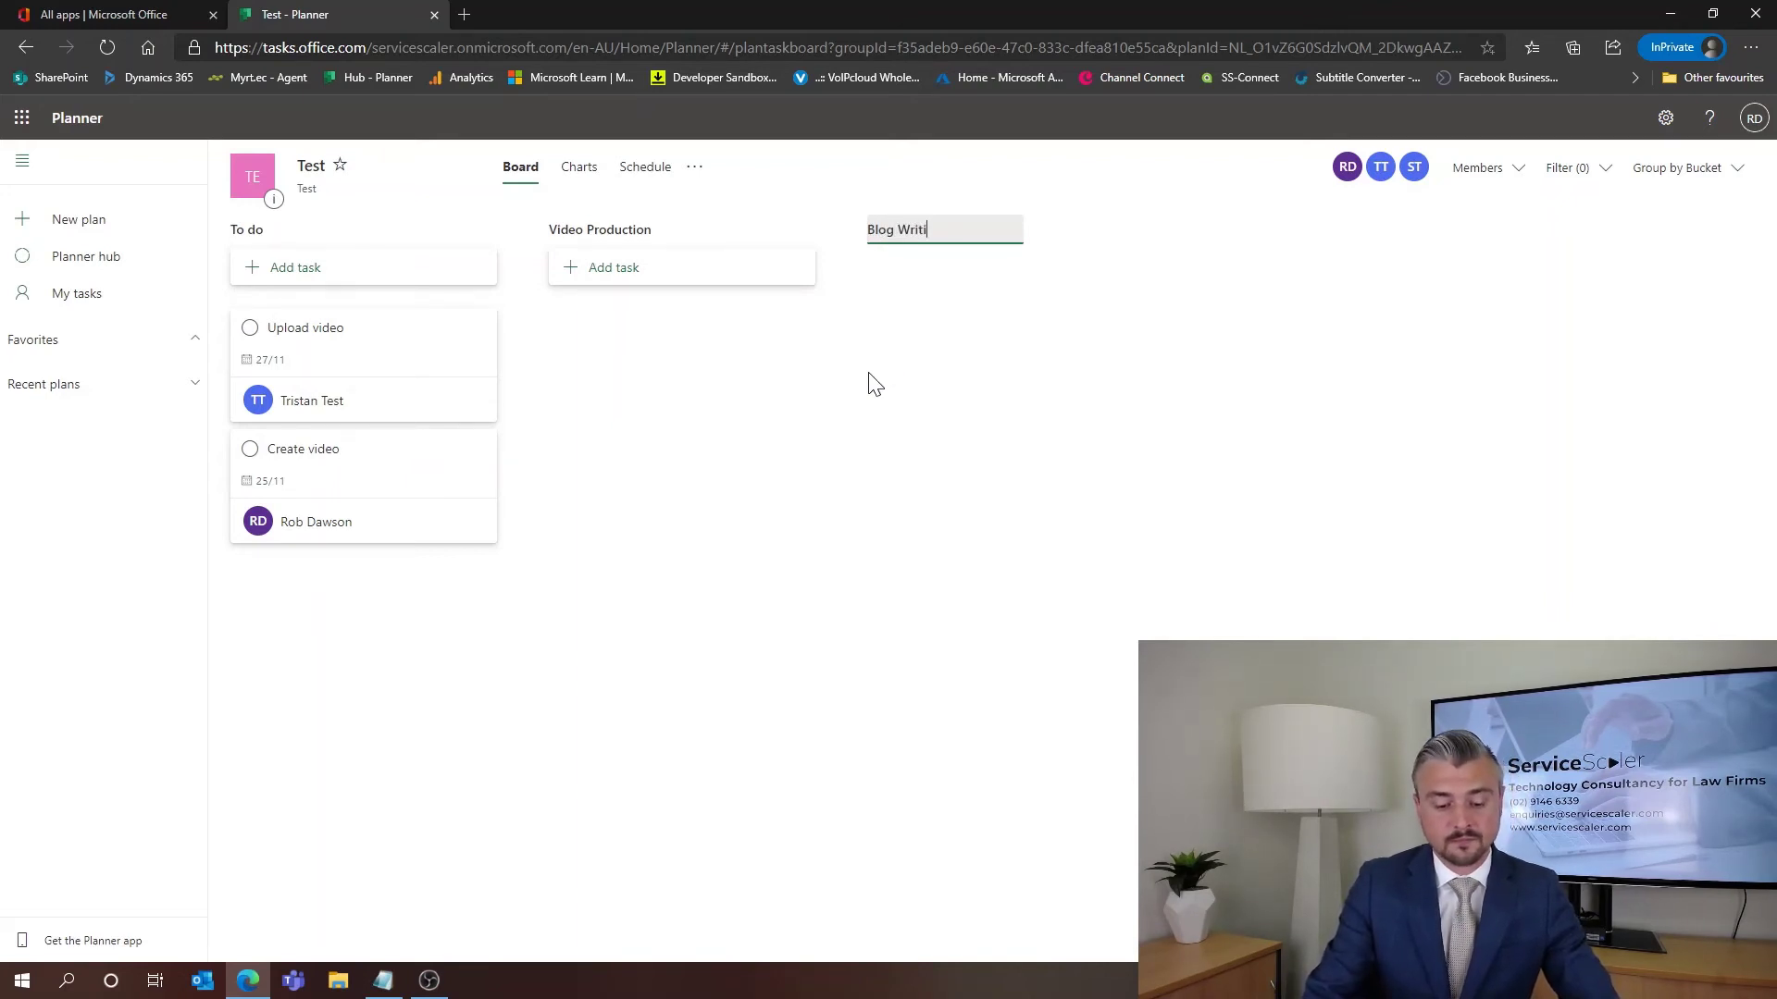
pyautogui.write('ng')
pyautogui.press('Return')
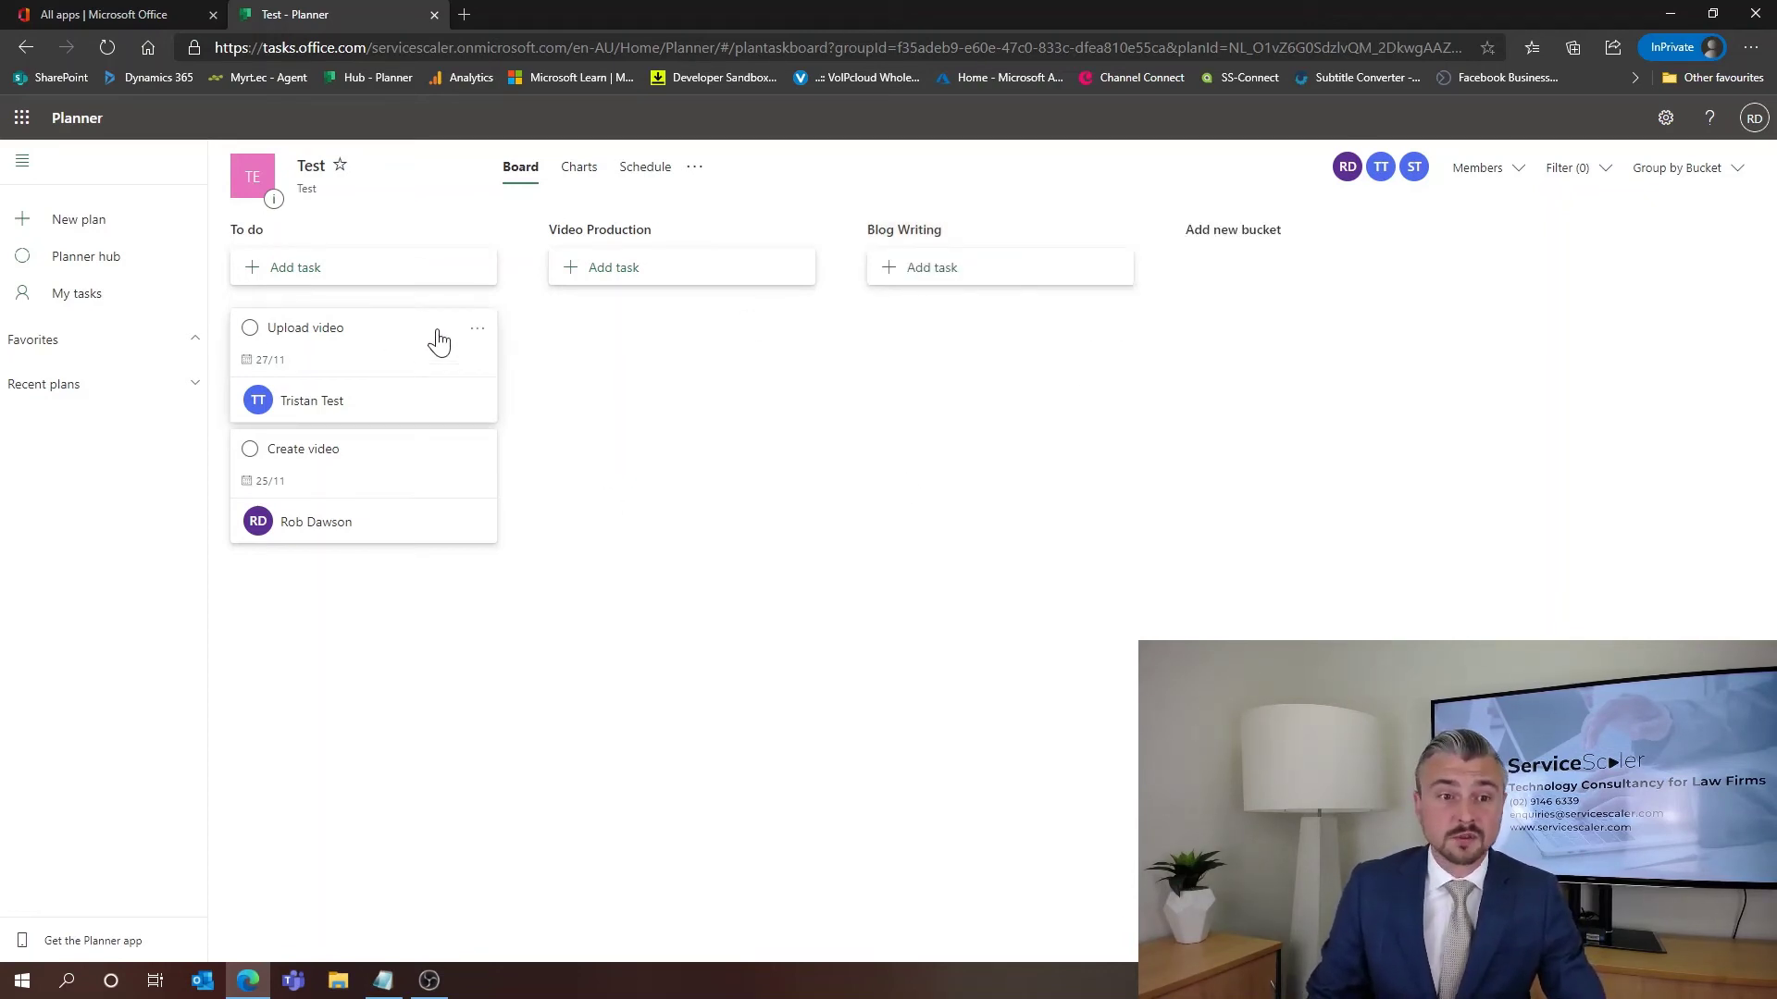
pyautogui.moveTo(376, 472); pyautogui.dragTo(728, 373)
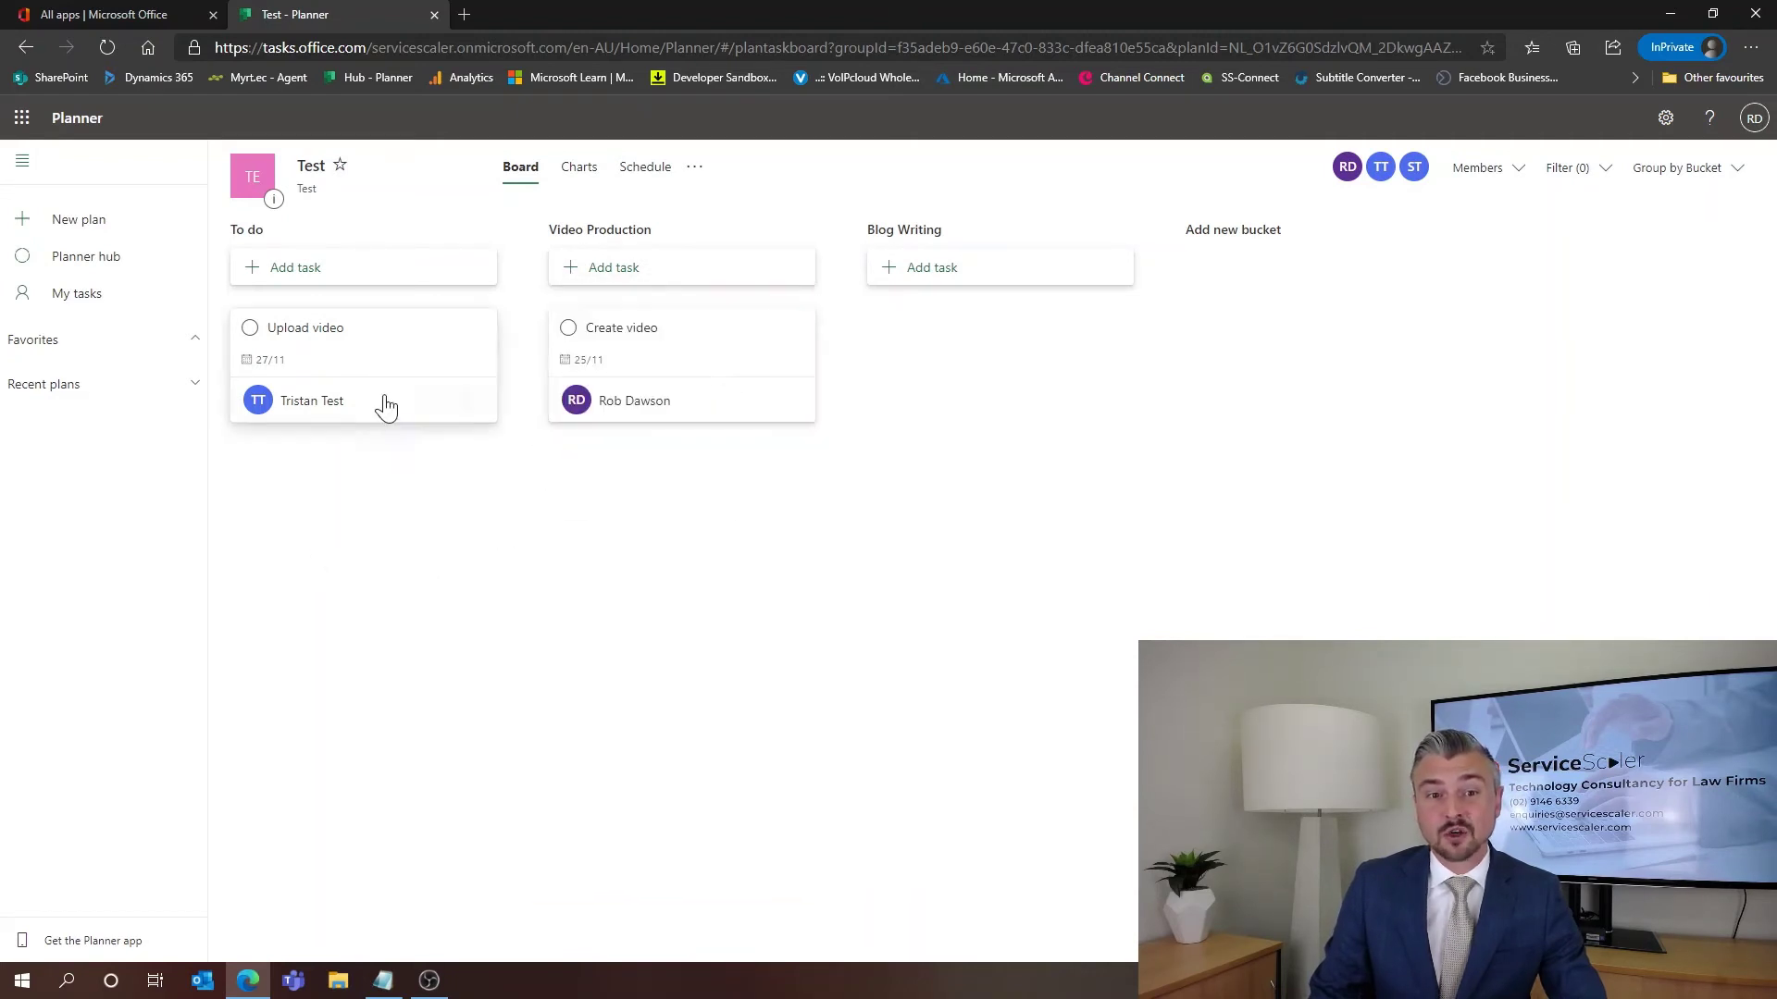
pyautogui.moveTo(376, 357); pyautogui.dragTo(698, 515)
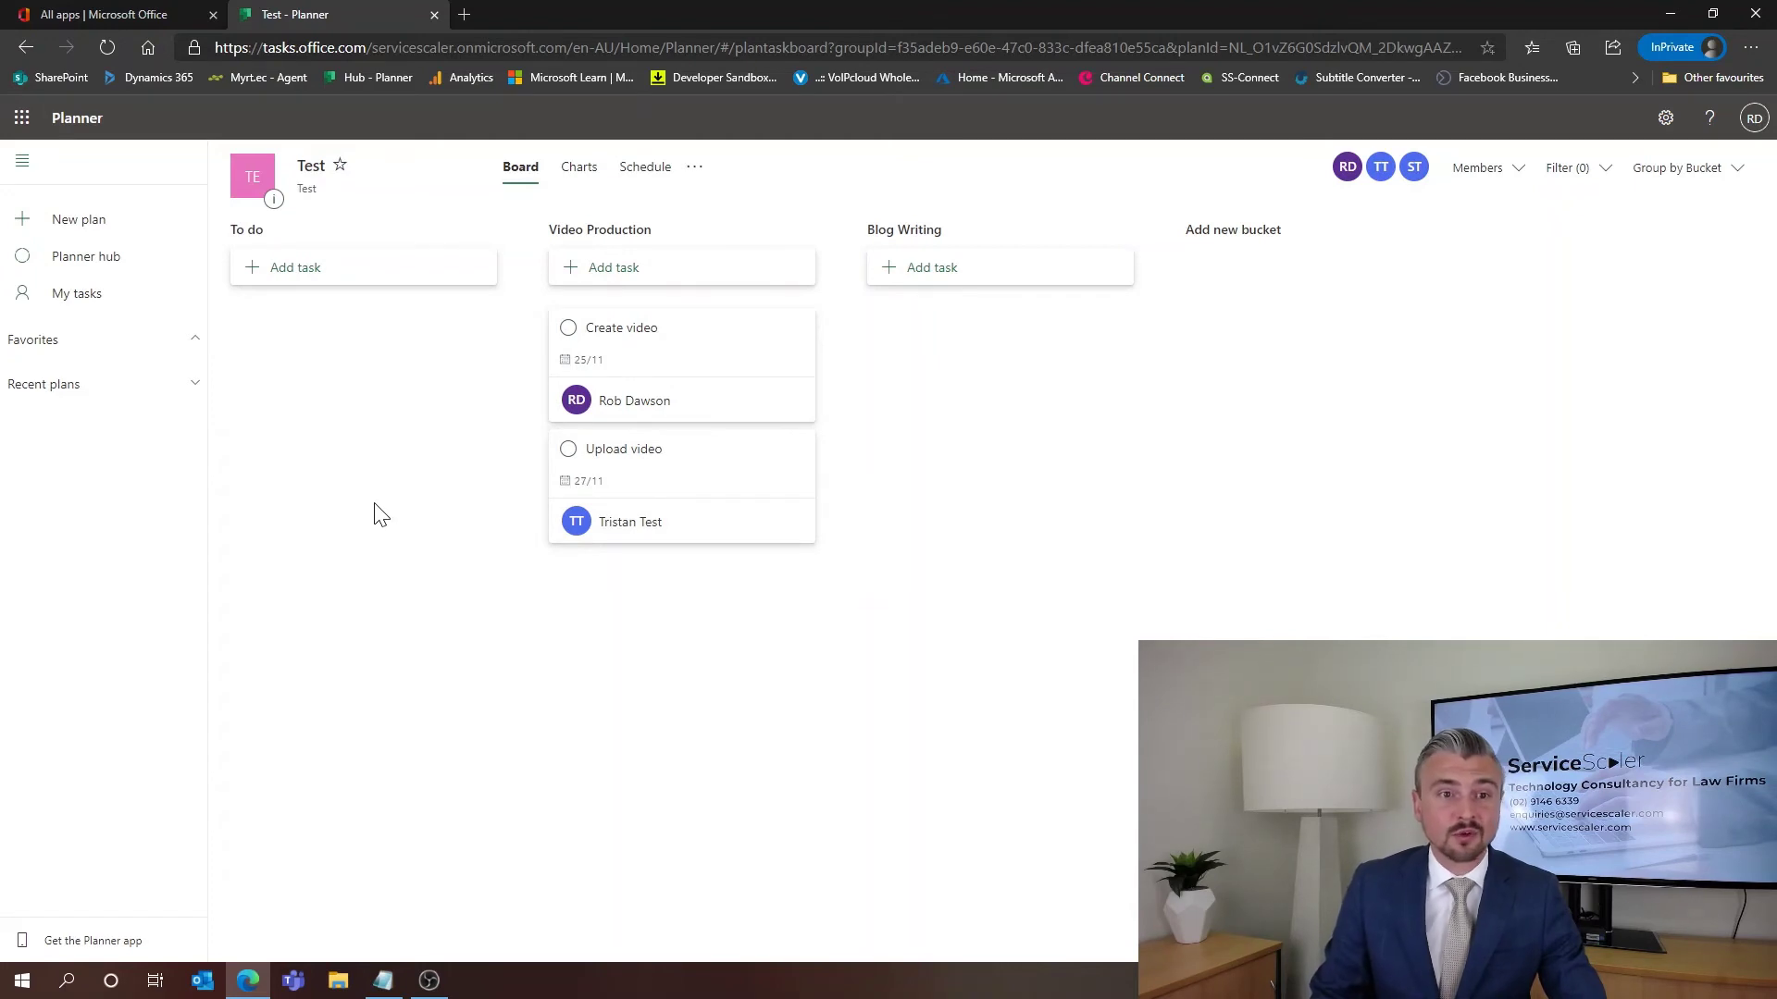
# Add 'Write blog post on Planner' under Blog Writing, due 4 December, assigned to a team member
pyautogui.click(889, 277)
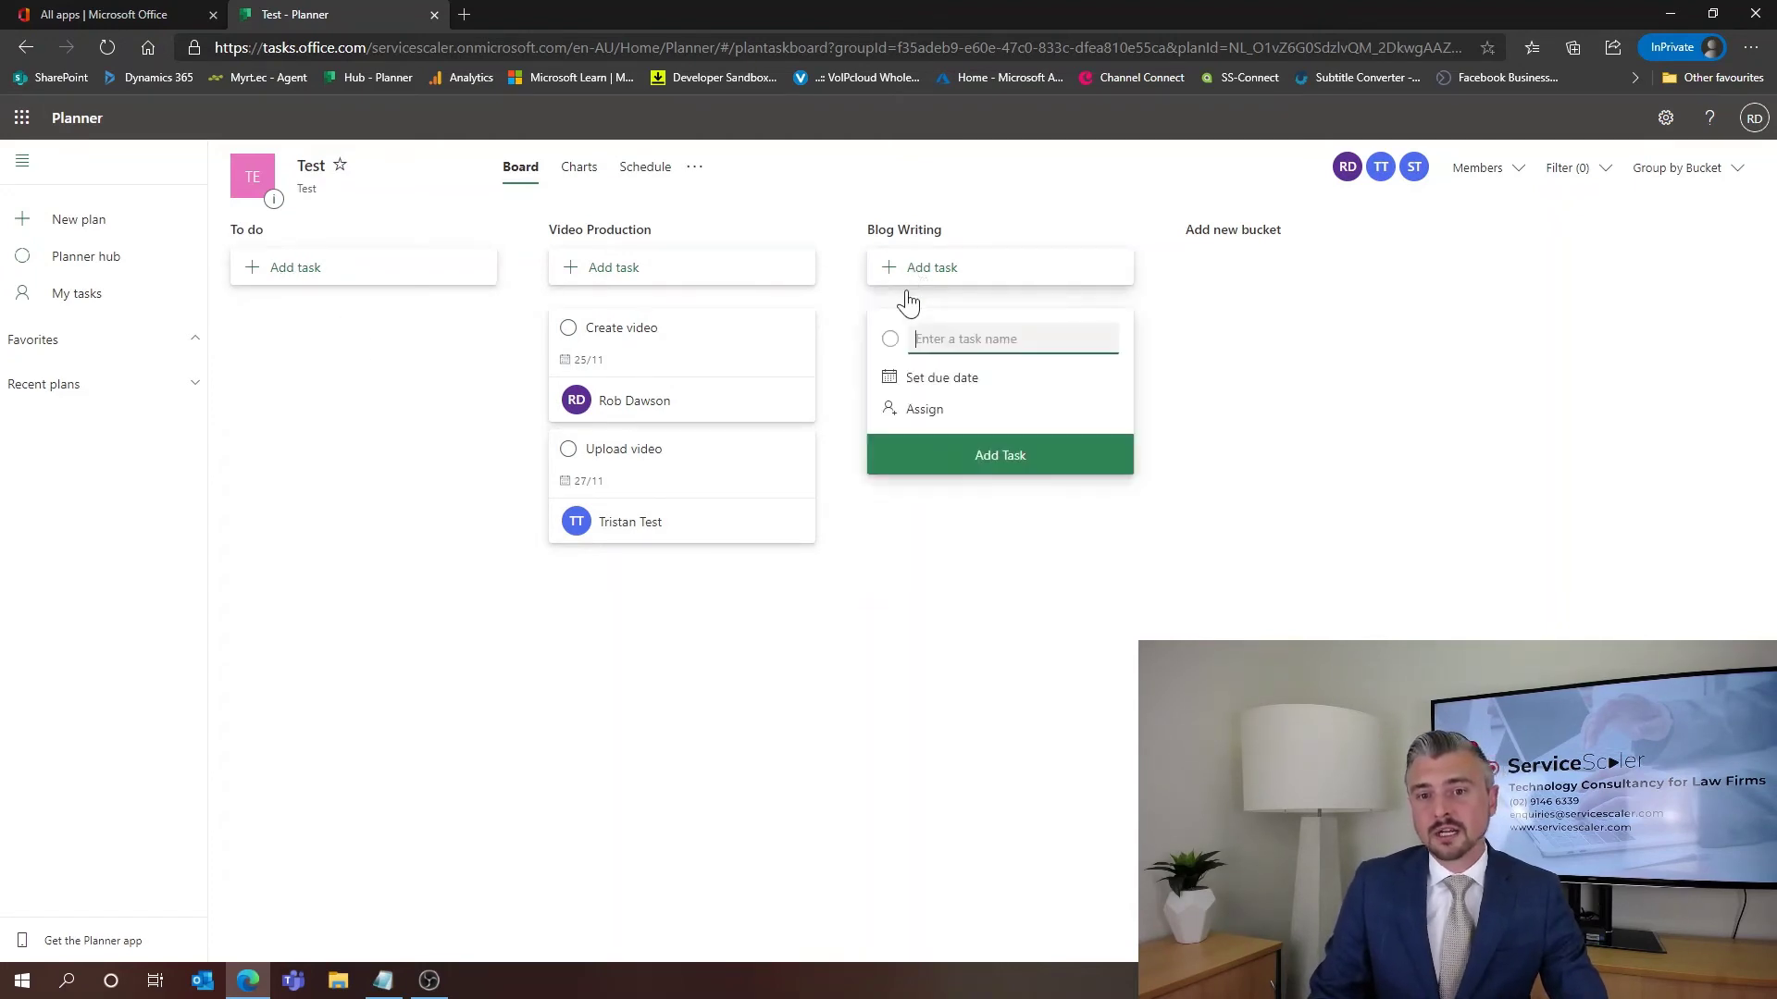
pyautogui.write('Wri')
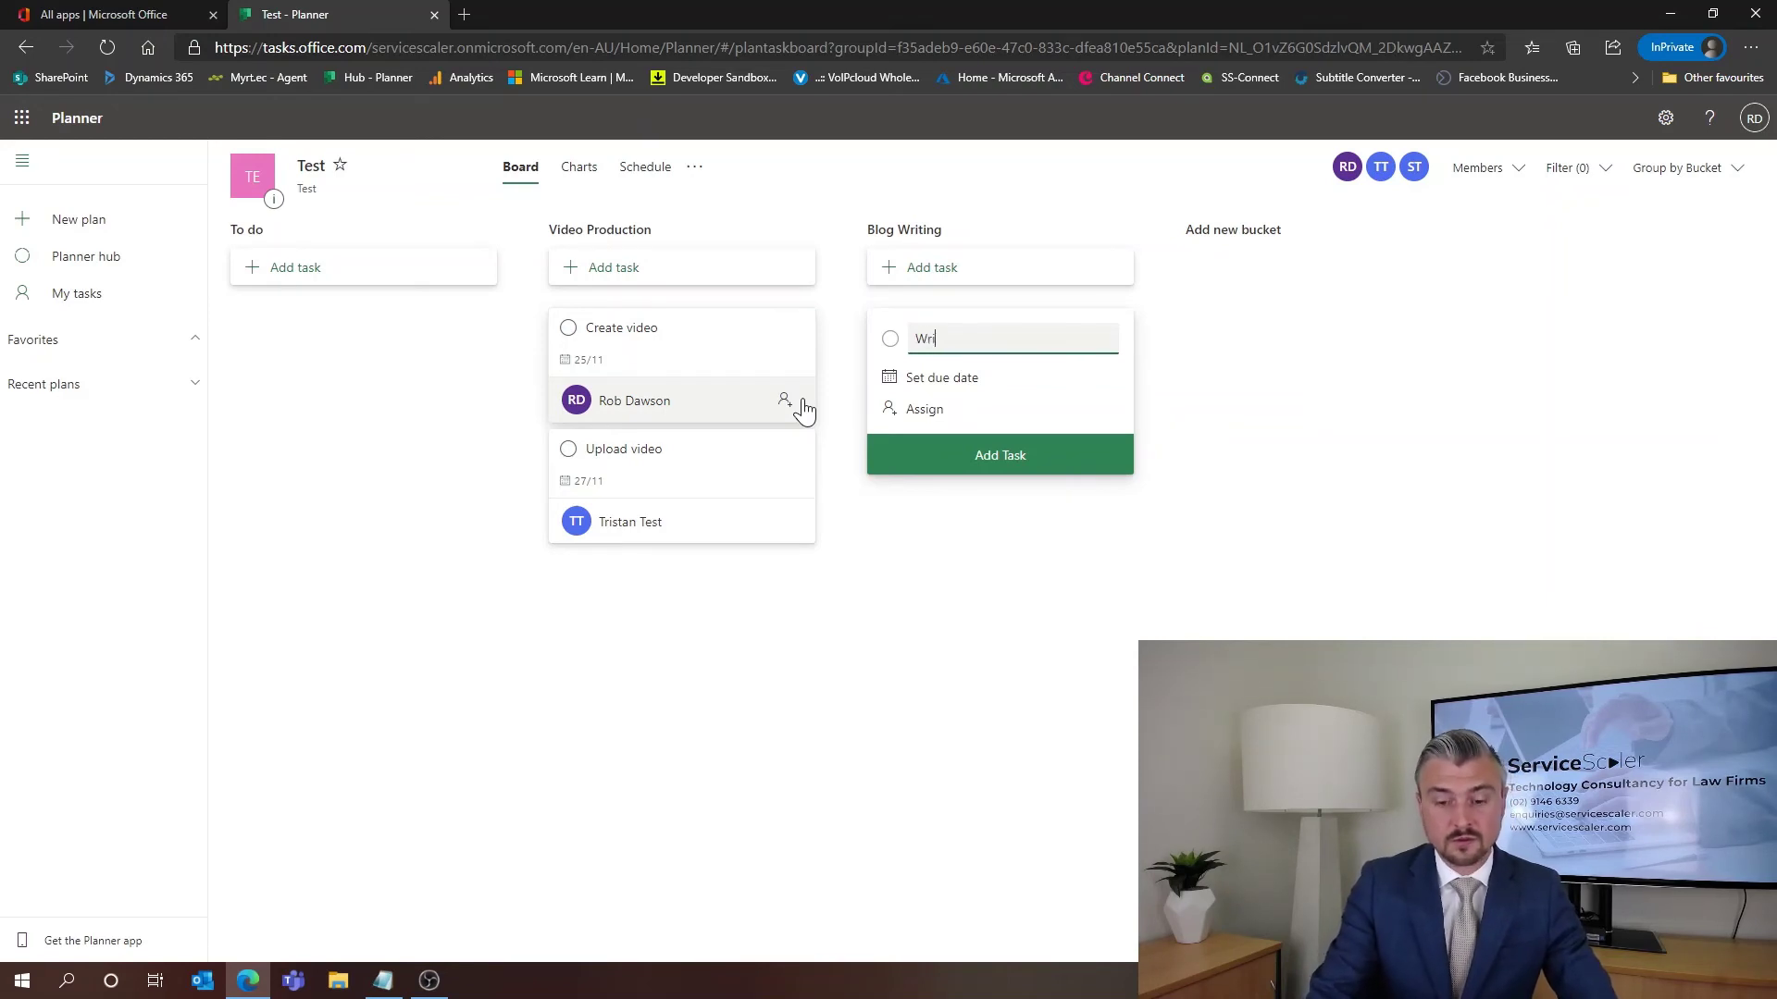
pyautogui.write('te blog post on P')
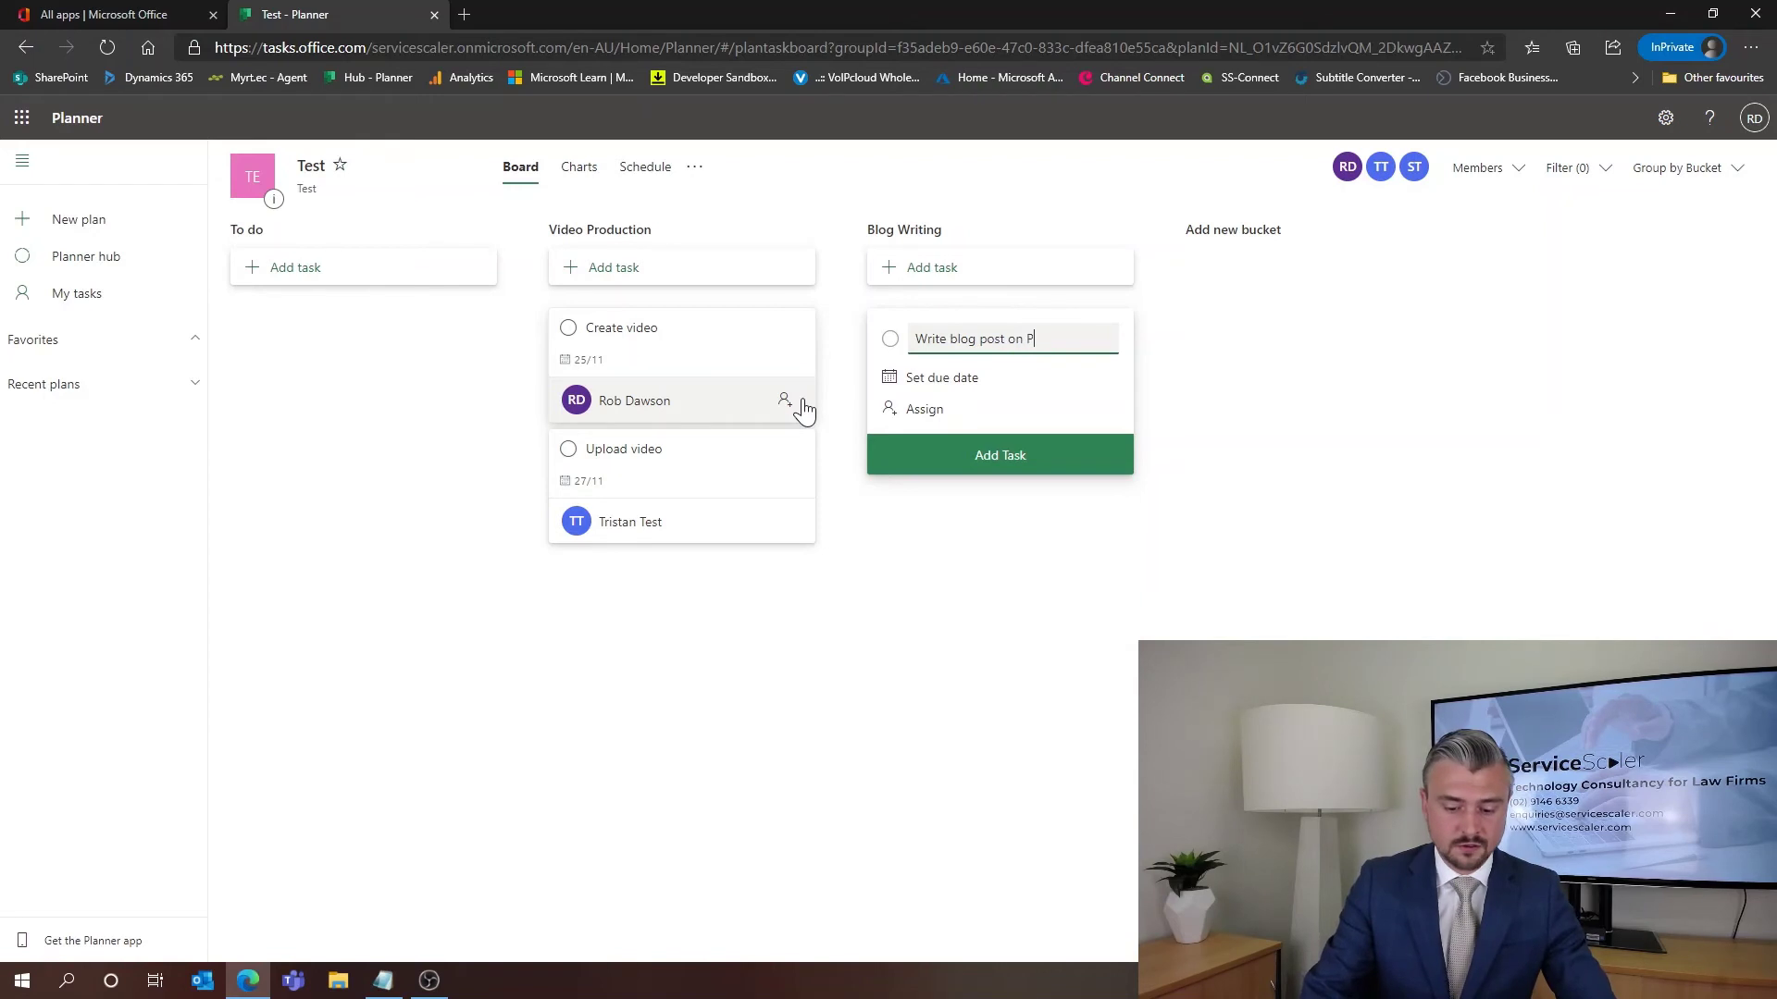
pyautogui.write('lanner')
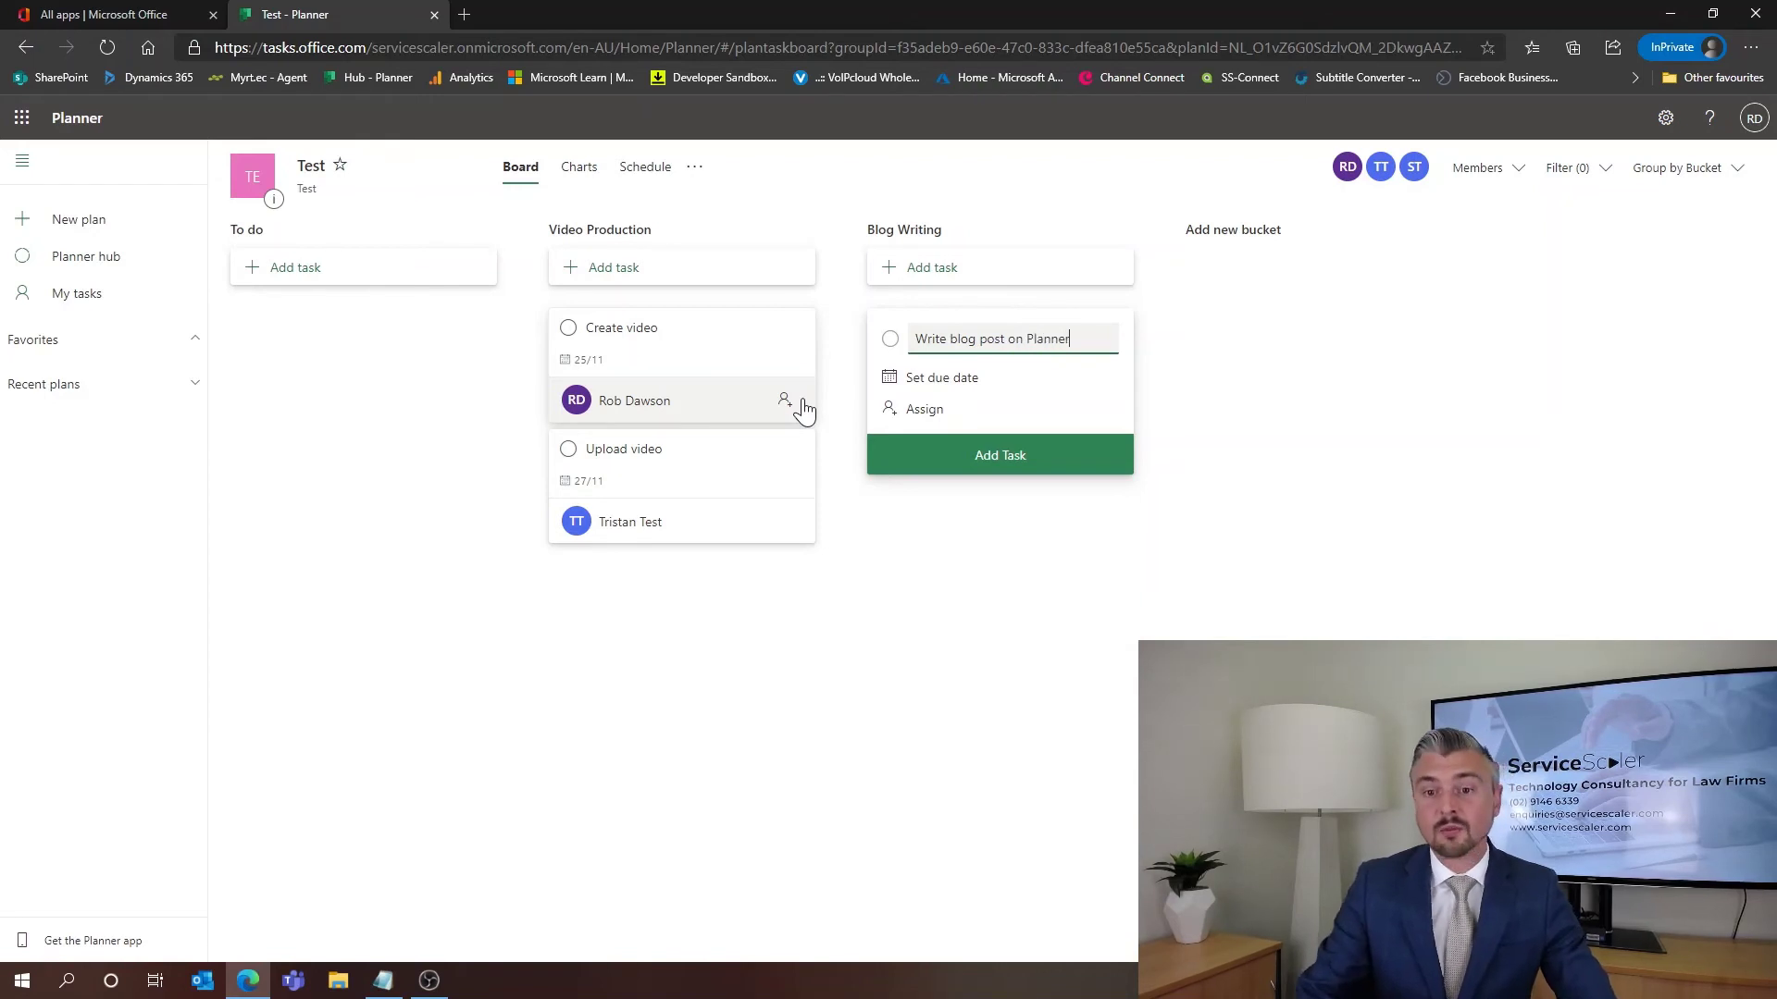
pyautogui.click(961, 379)
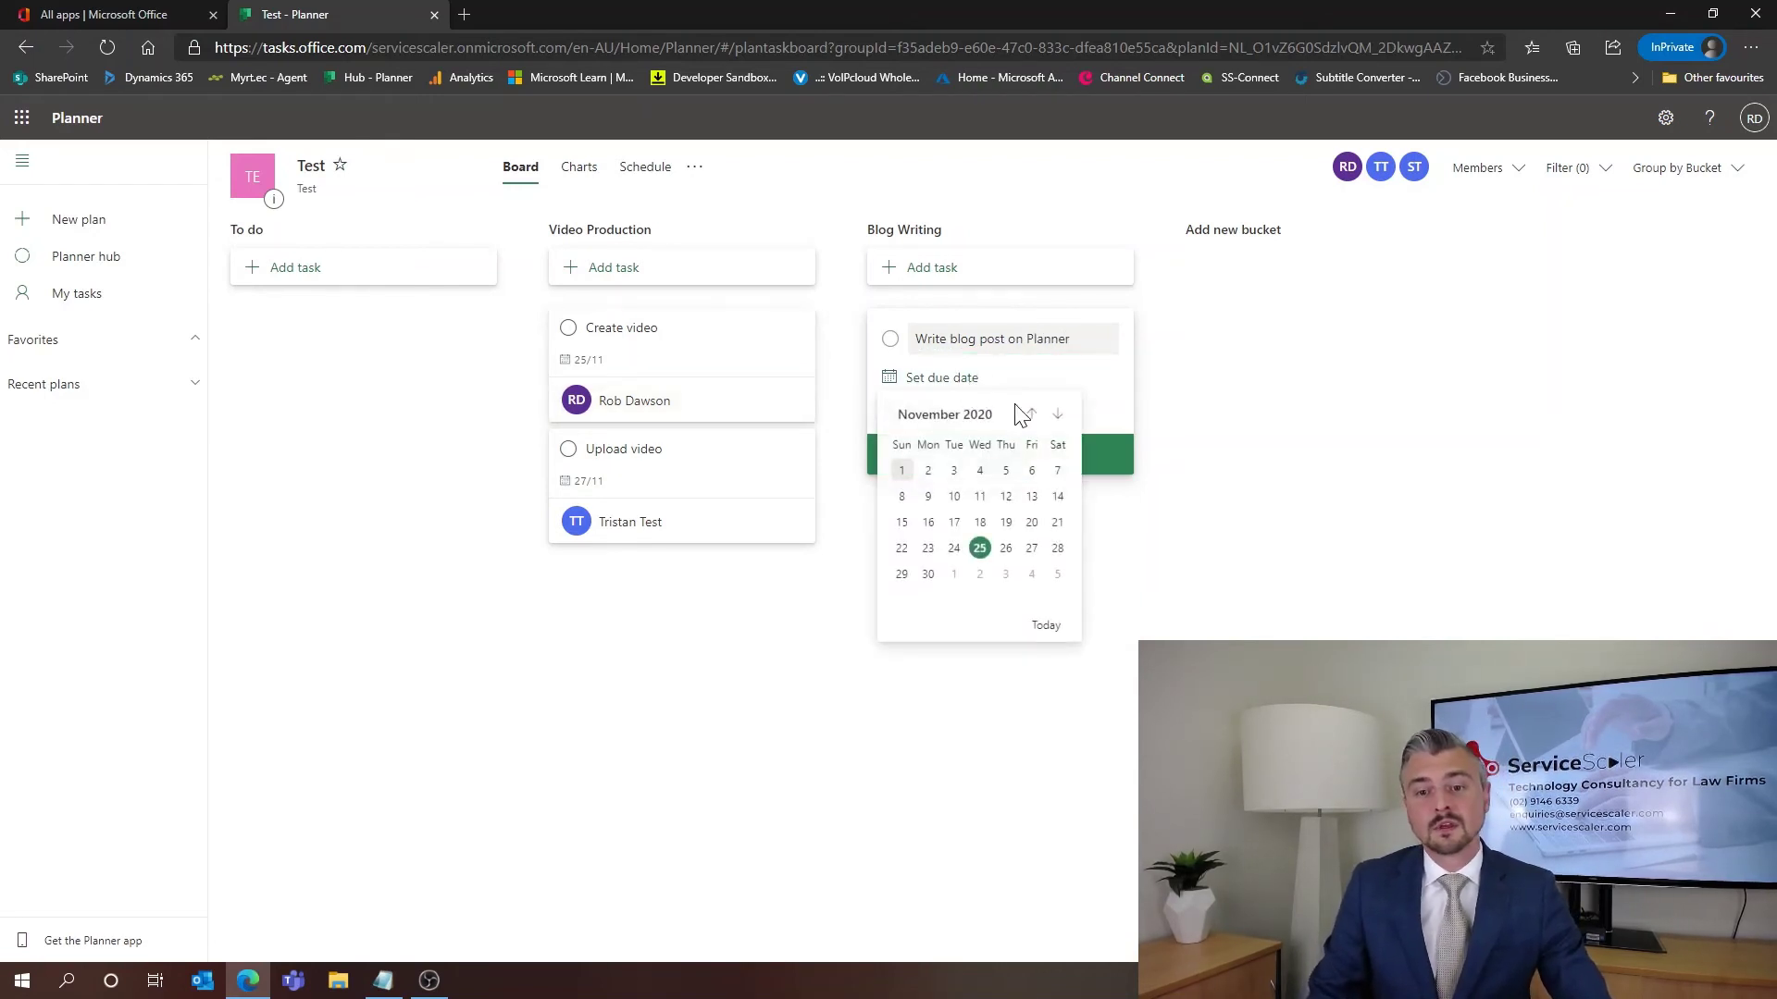
pyautogui.click(1030, 575)
pyautogui.click(924, 411)
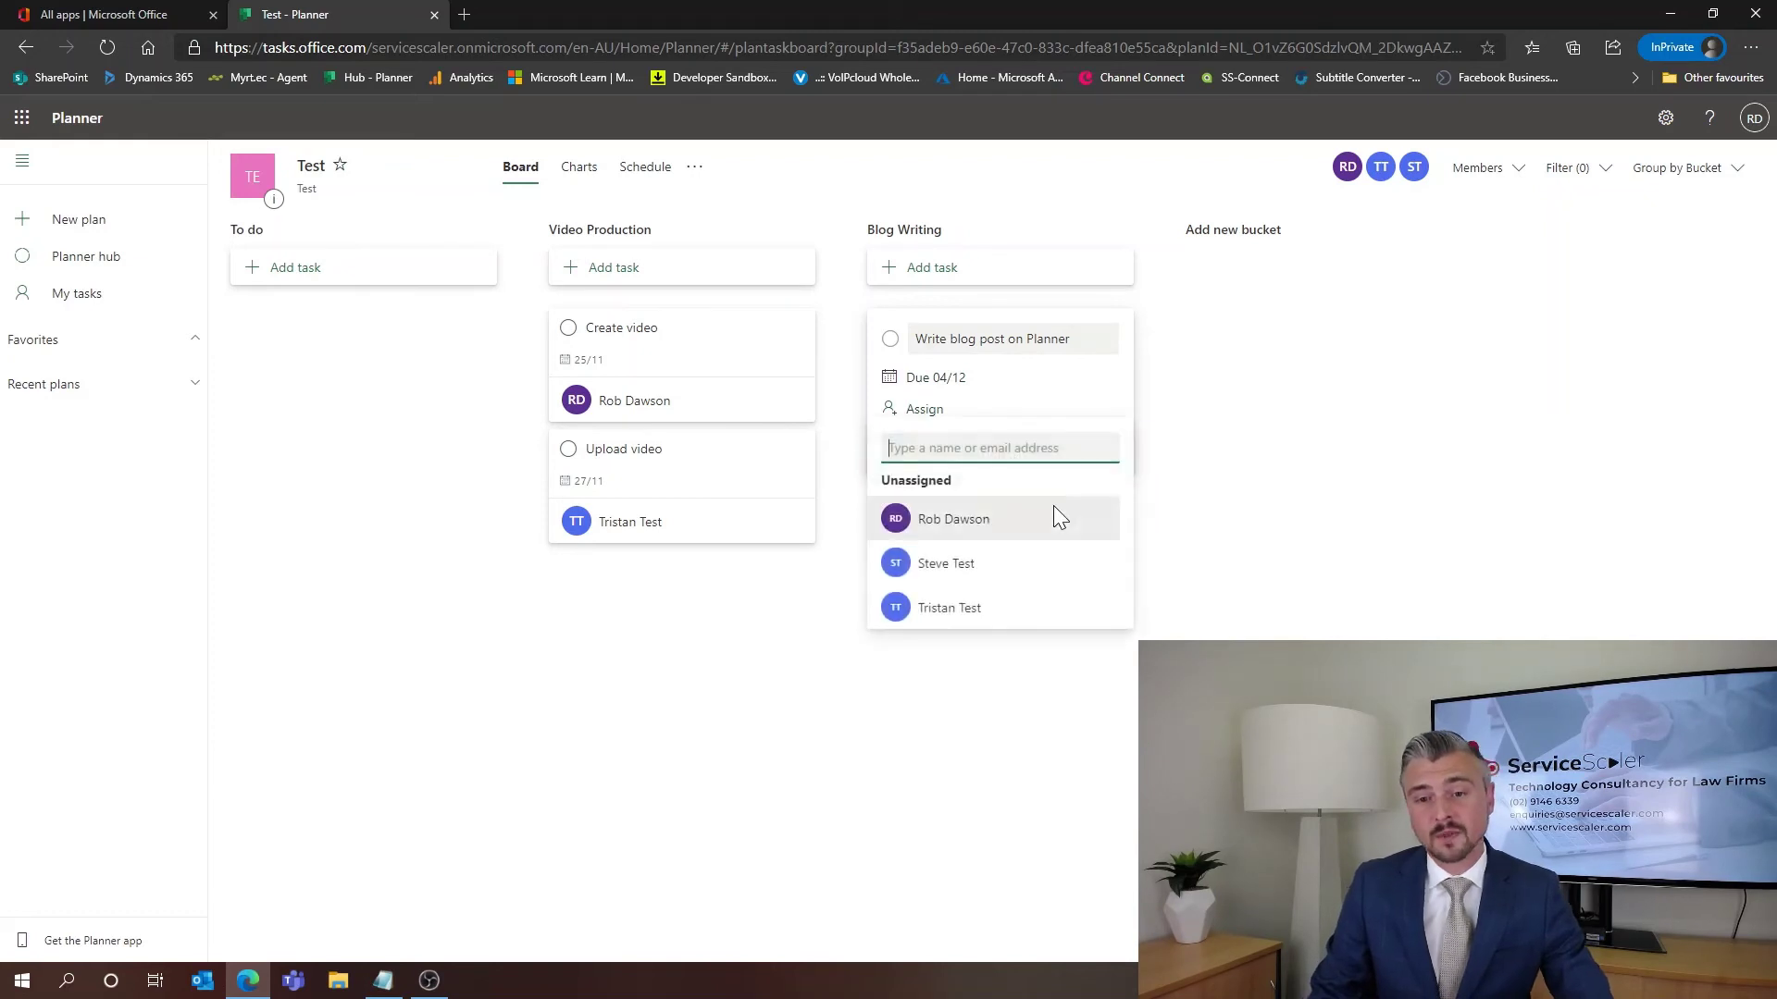
pyautogui.click(969, 570)
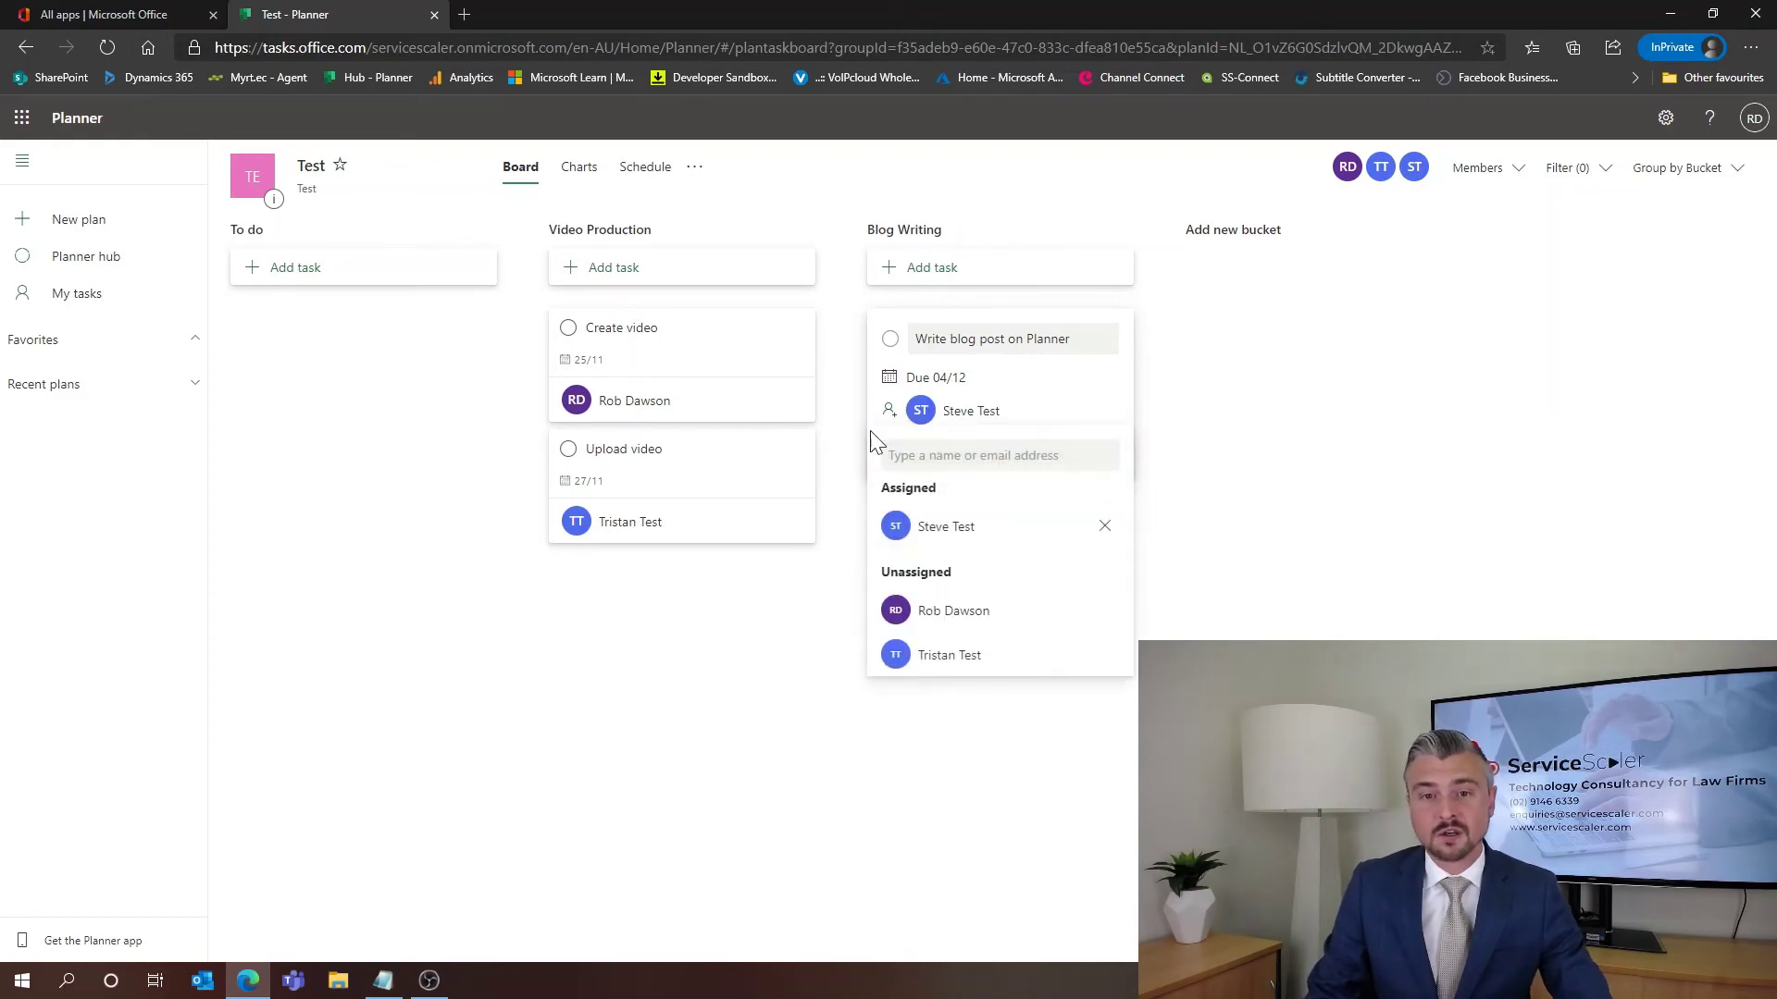
pyautogui.click(1240, 451)
pyautogui.click(977, 463)
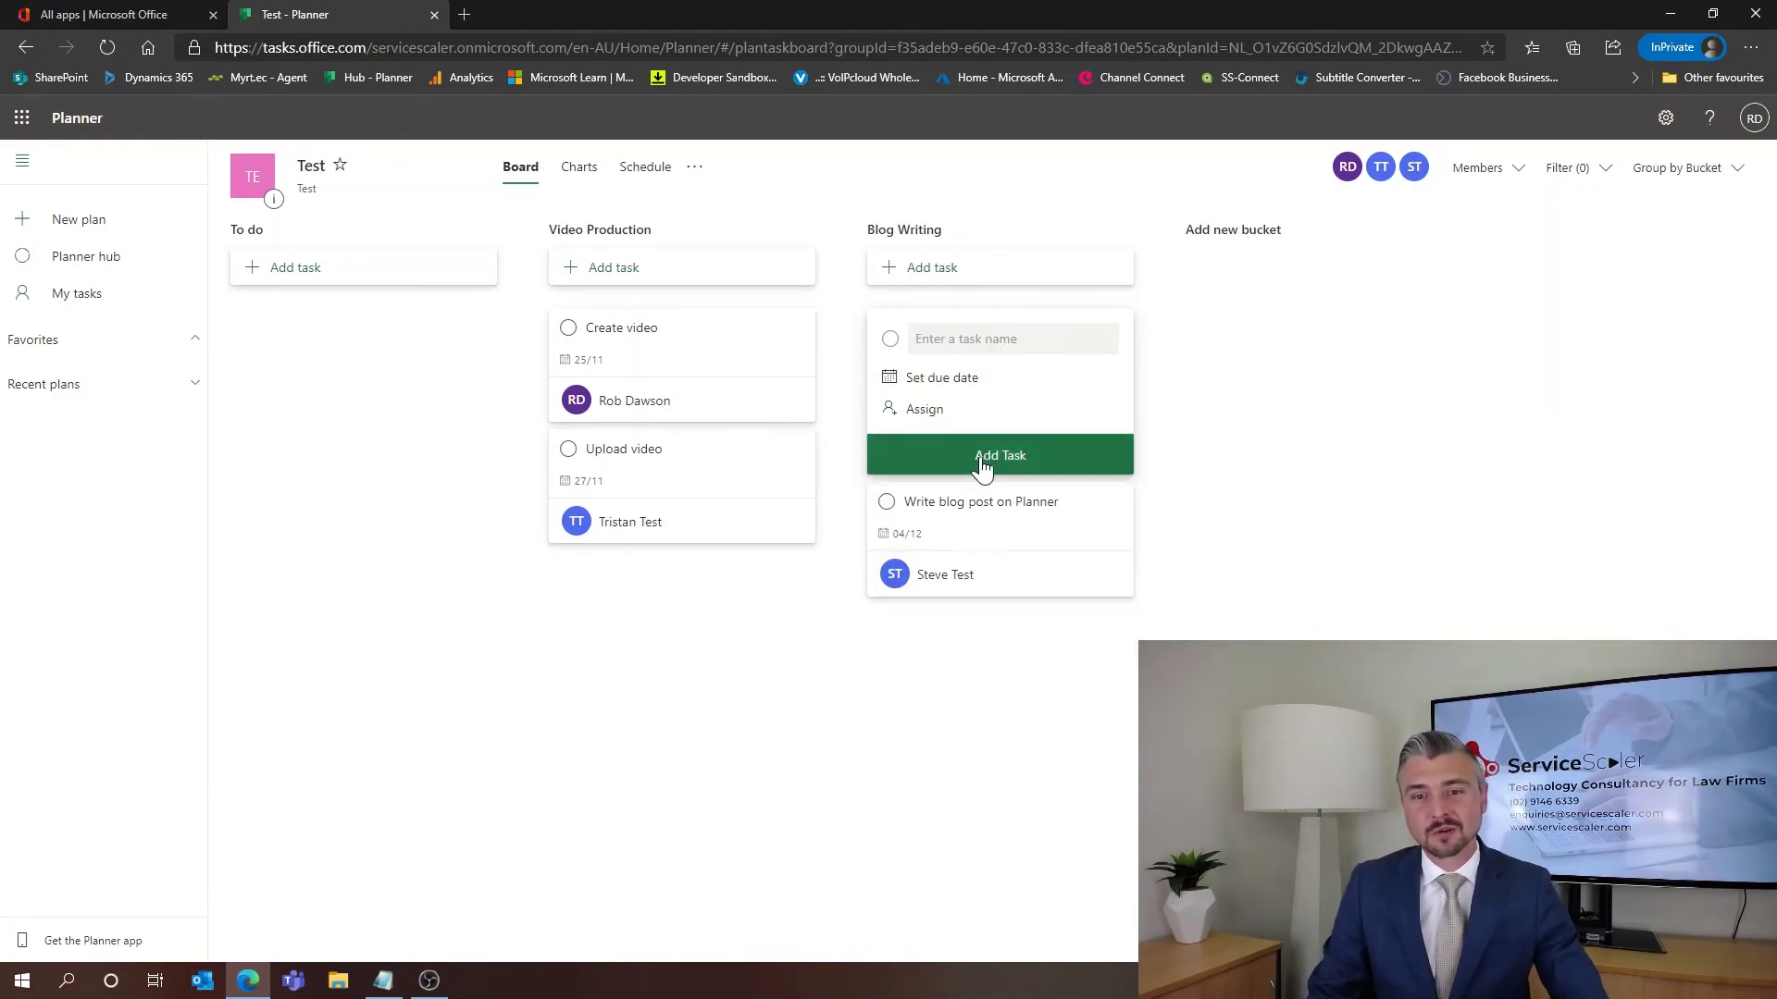
pyautogui.click(1097, 720)
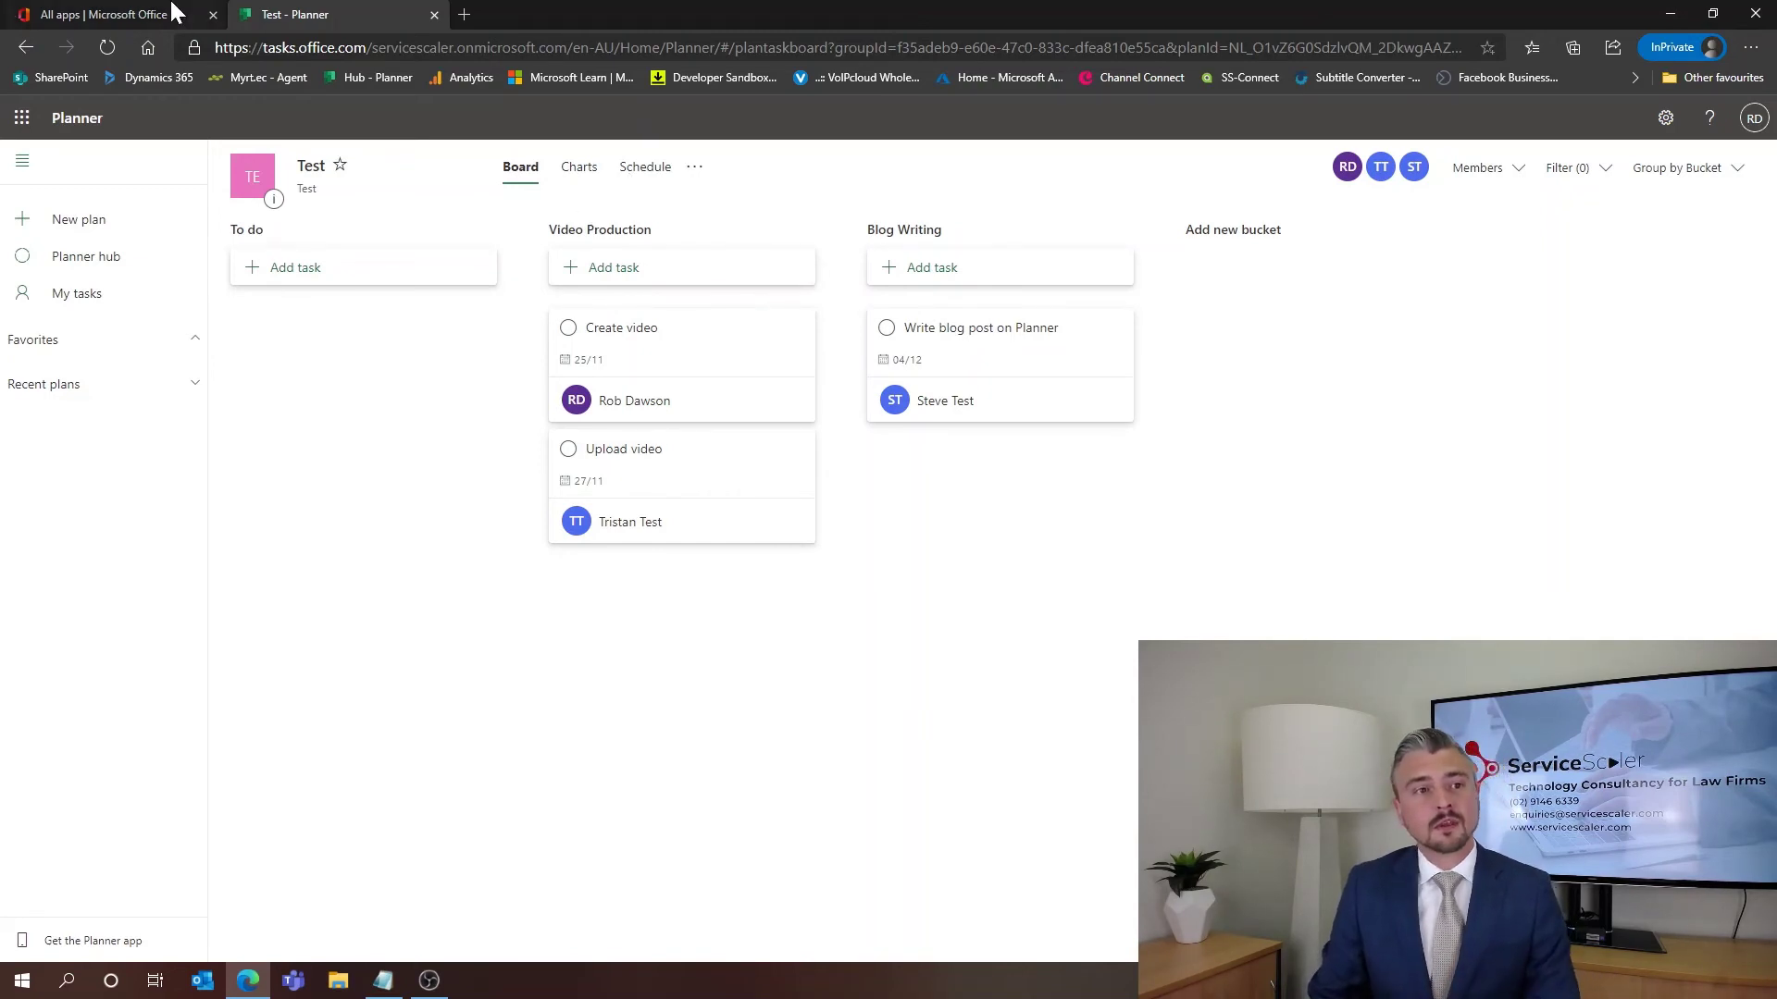
# Go back to the Office 365 apps tab and launch Outlook mail
pyautogui.click(91, 15)
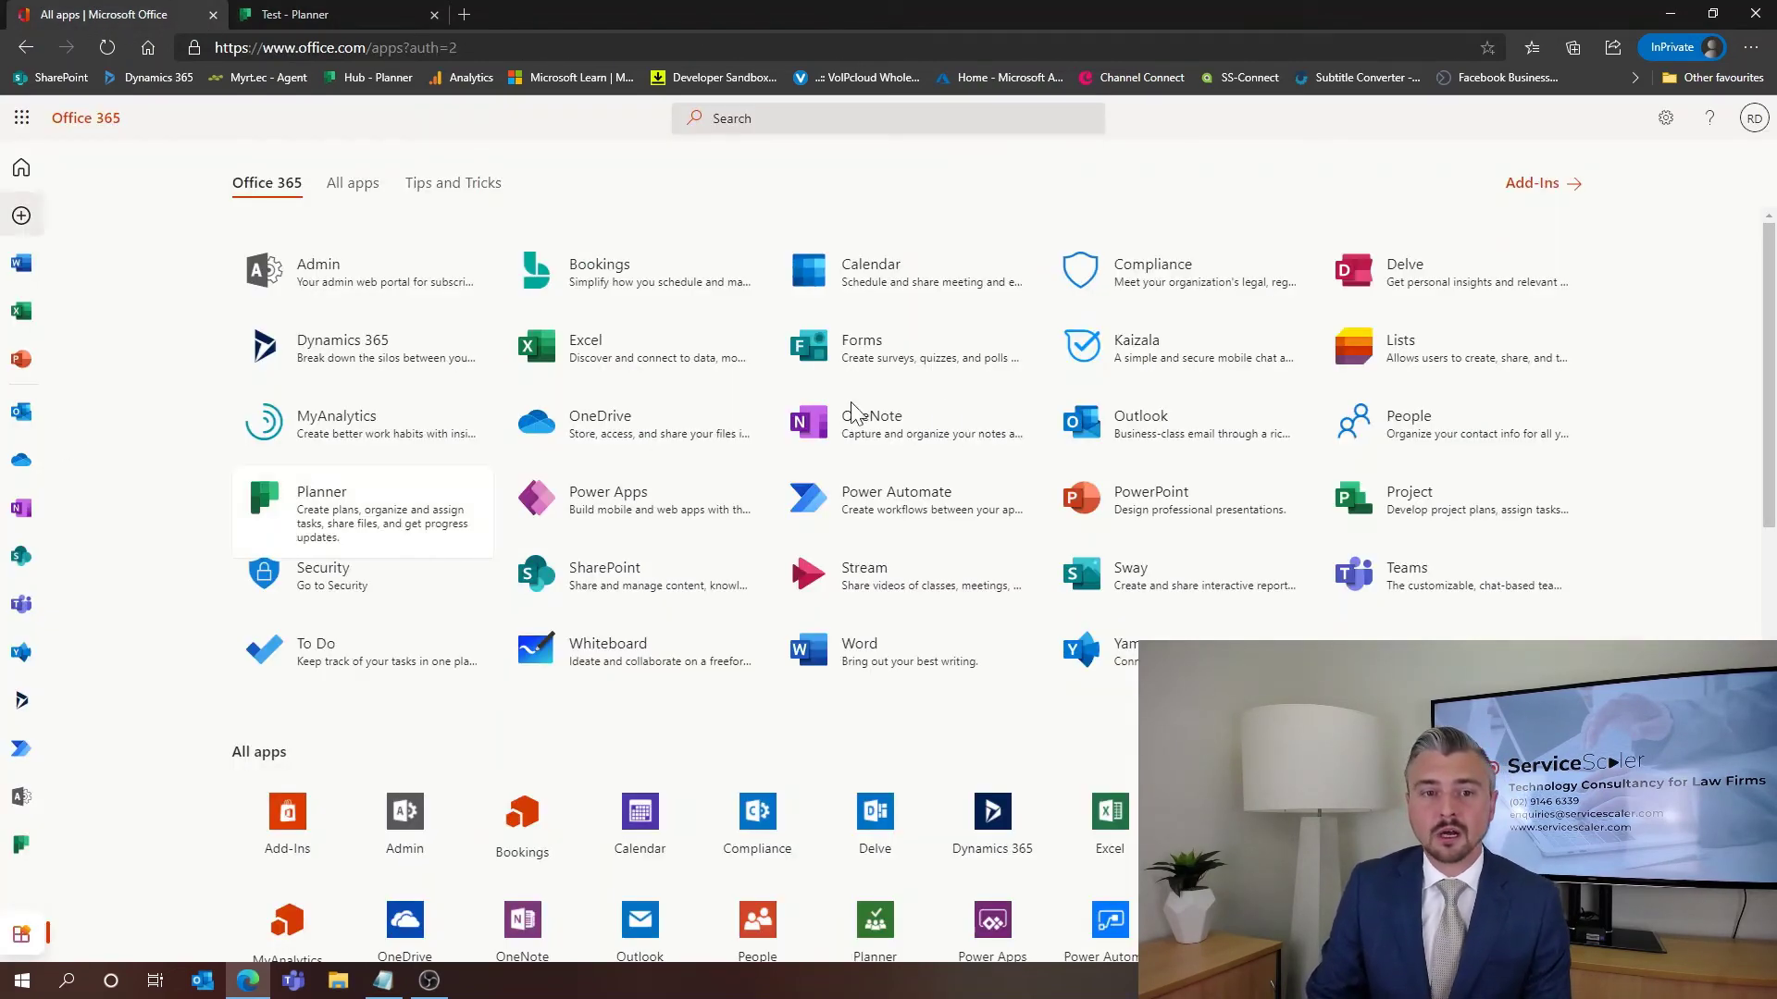
pyautogui.click(1113, 428)
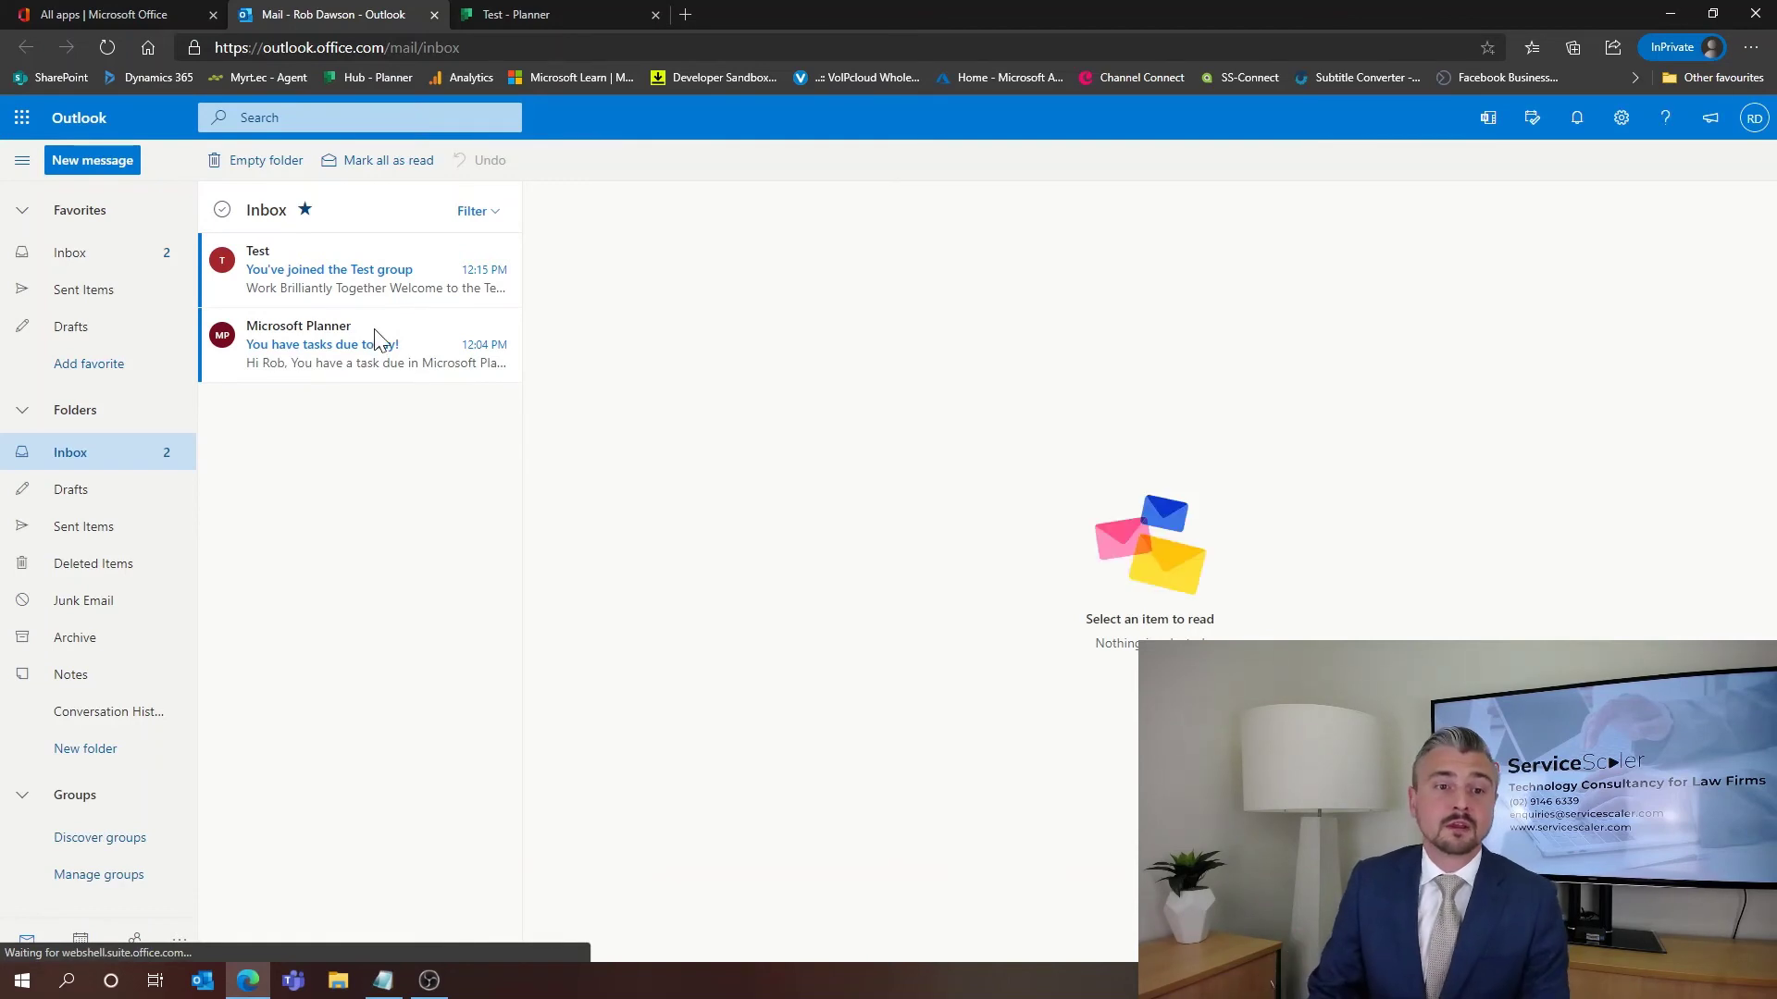
# Read the Planner 'You have tasks due today!' email, then return to the apps tab
pyautogui.click(308, 347)
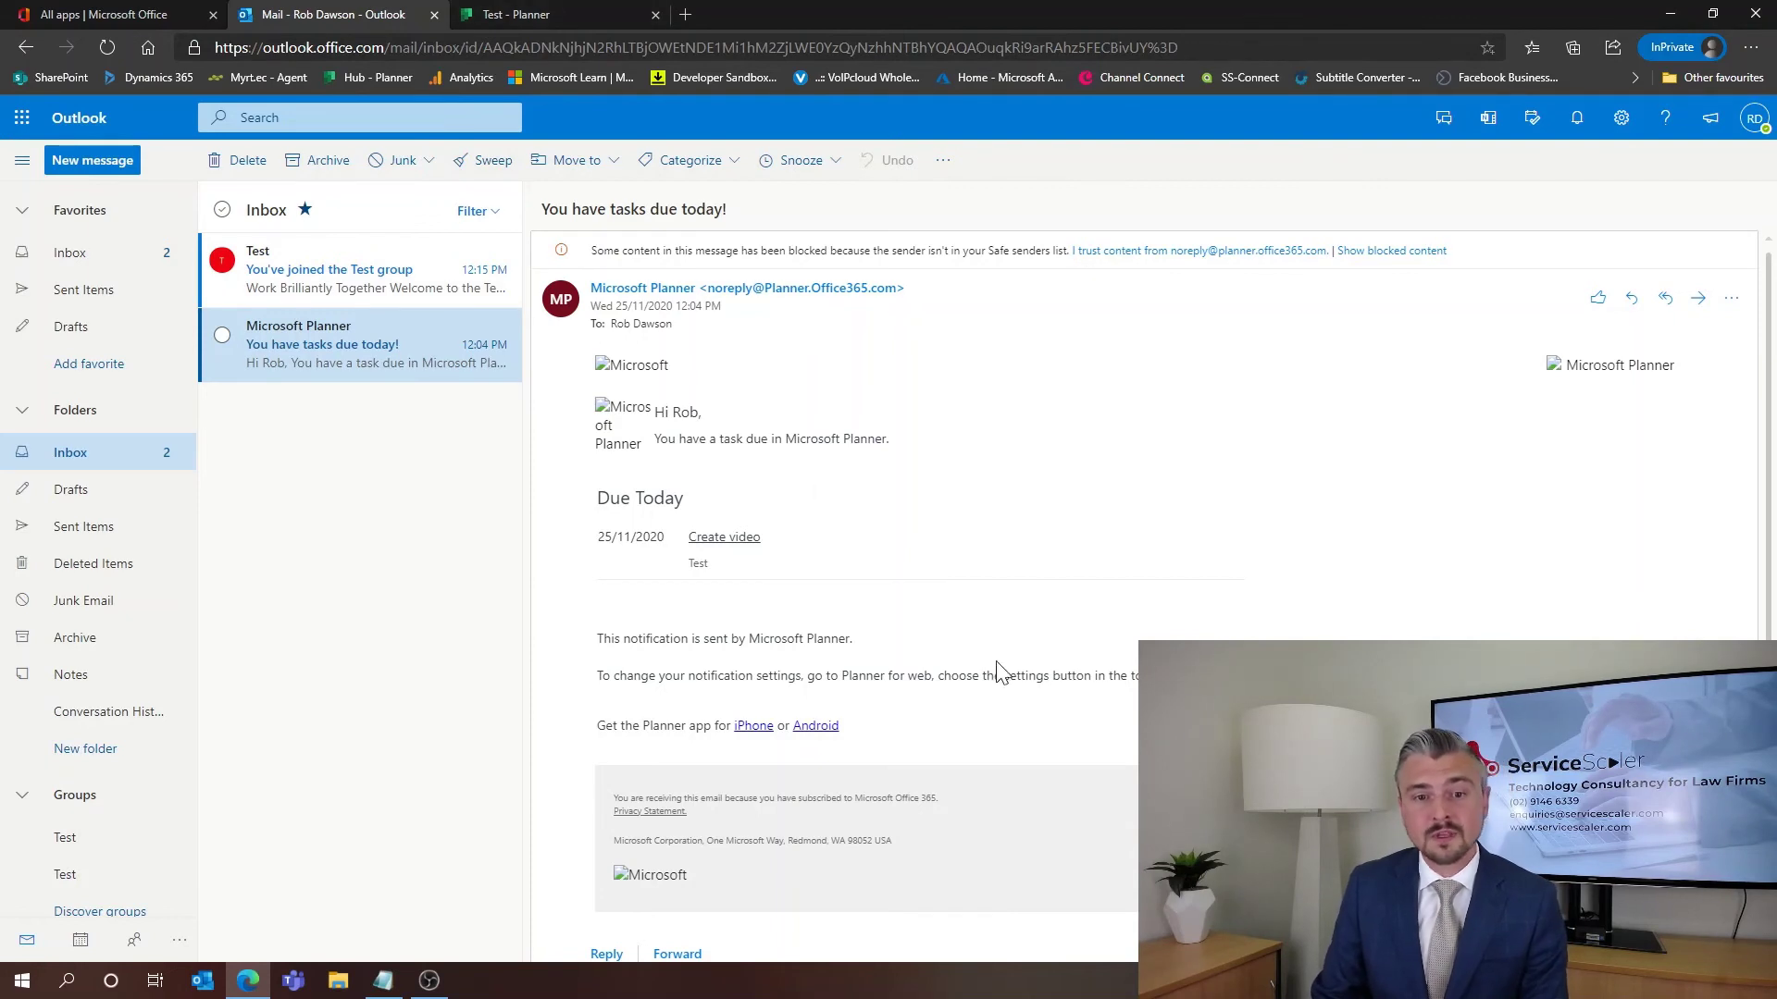
pyautogui.scroll(-1, 941, 343)
pyautogui.scroll(2, 988, 519)
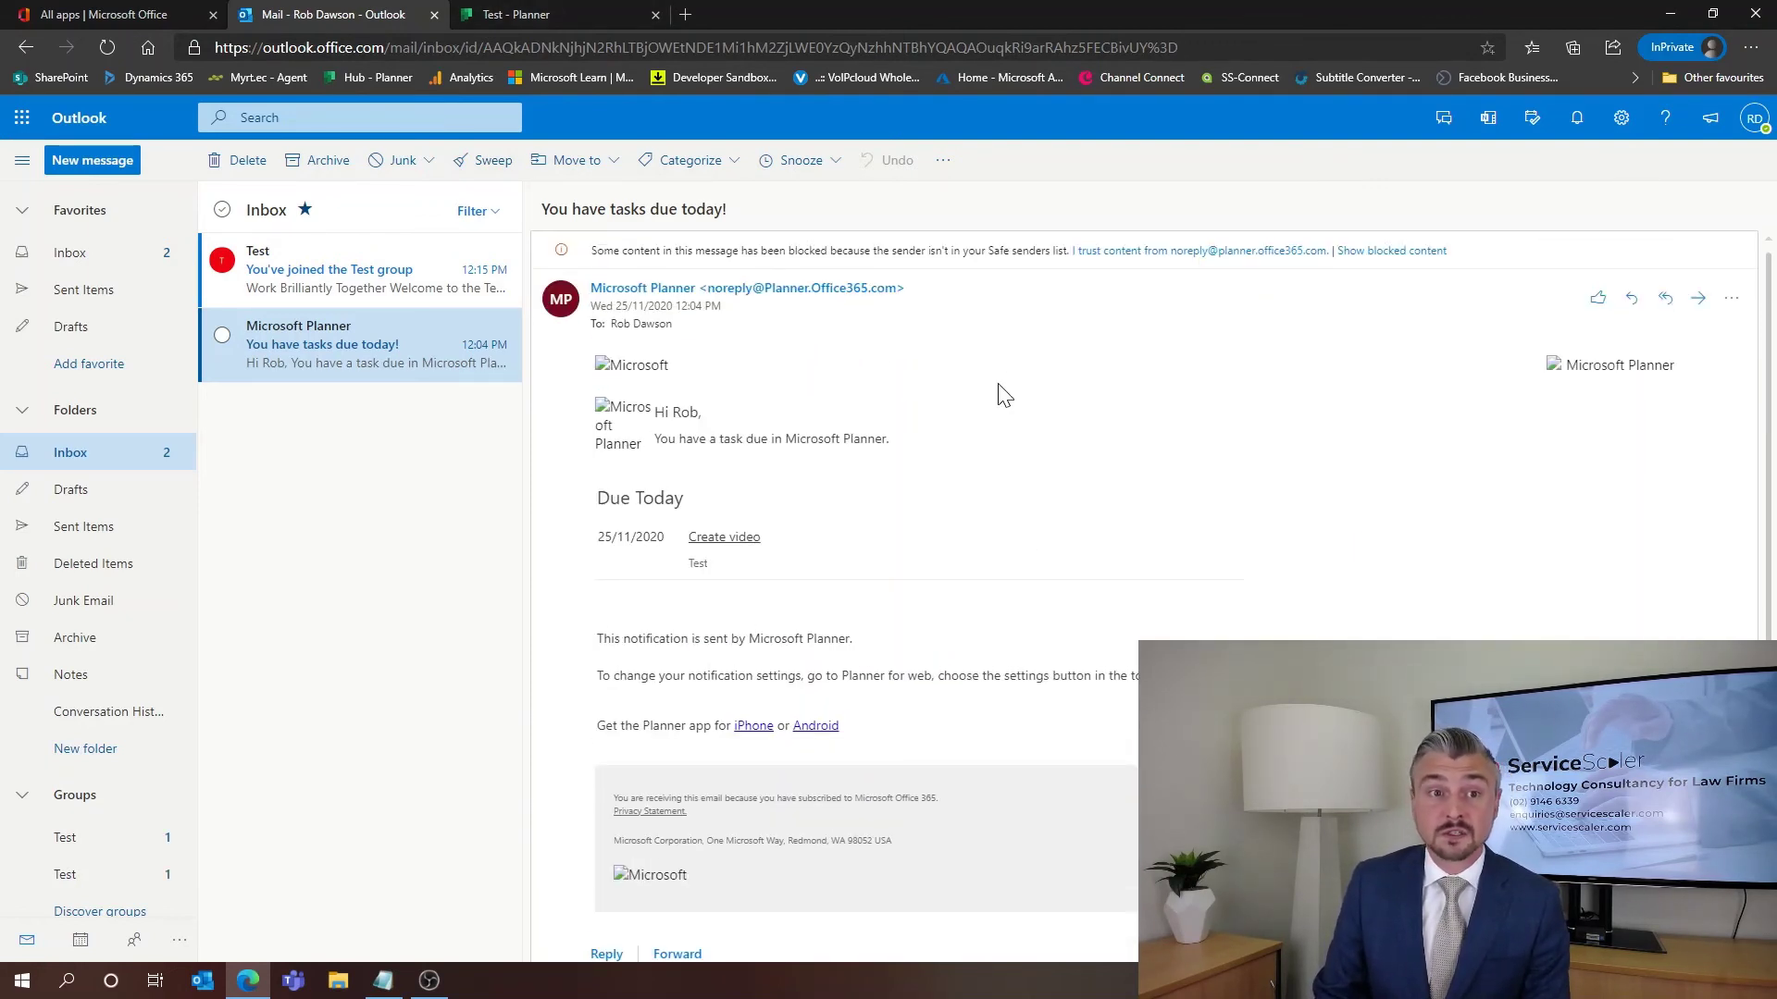
pyautogui.click(37, 15)
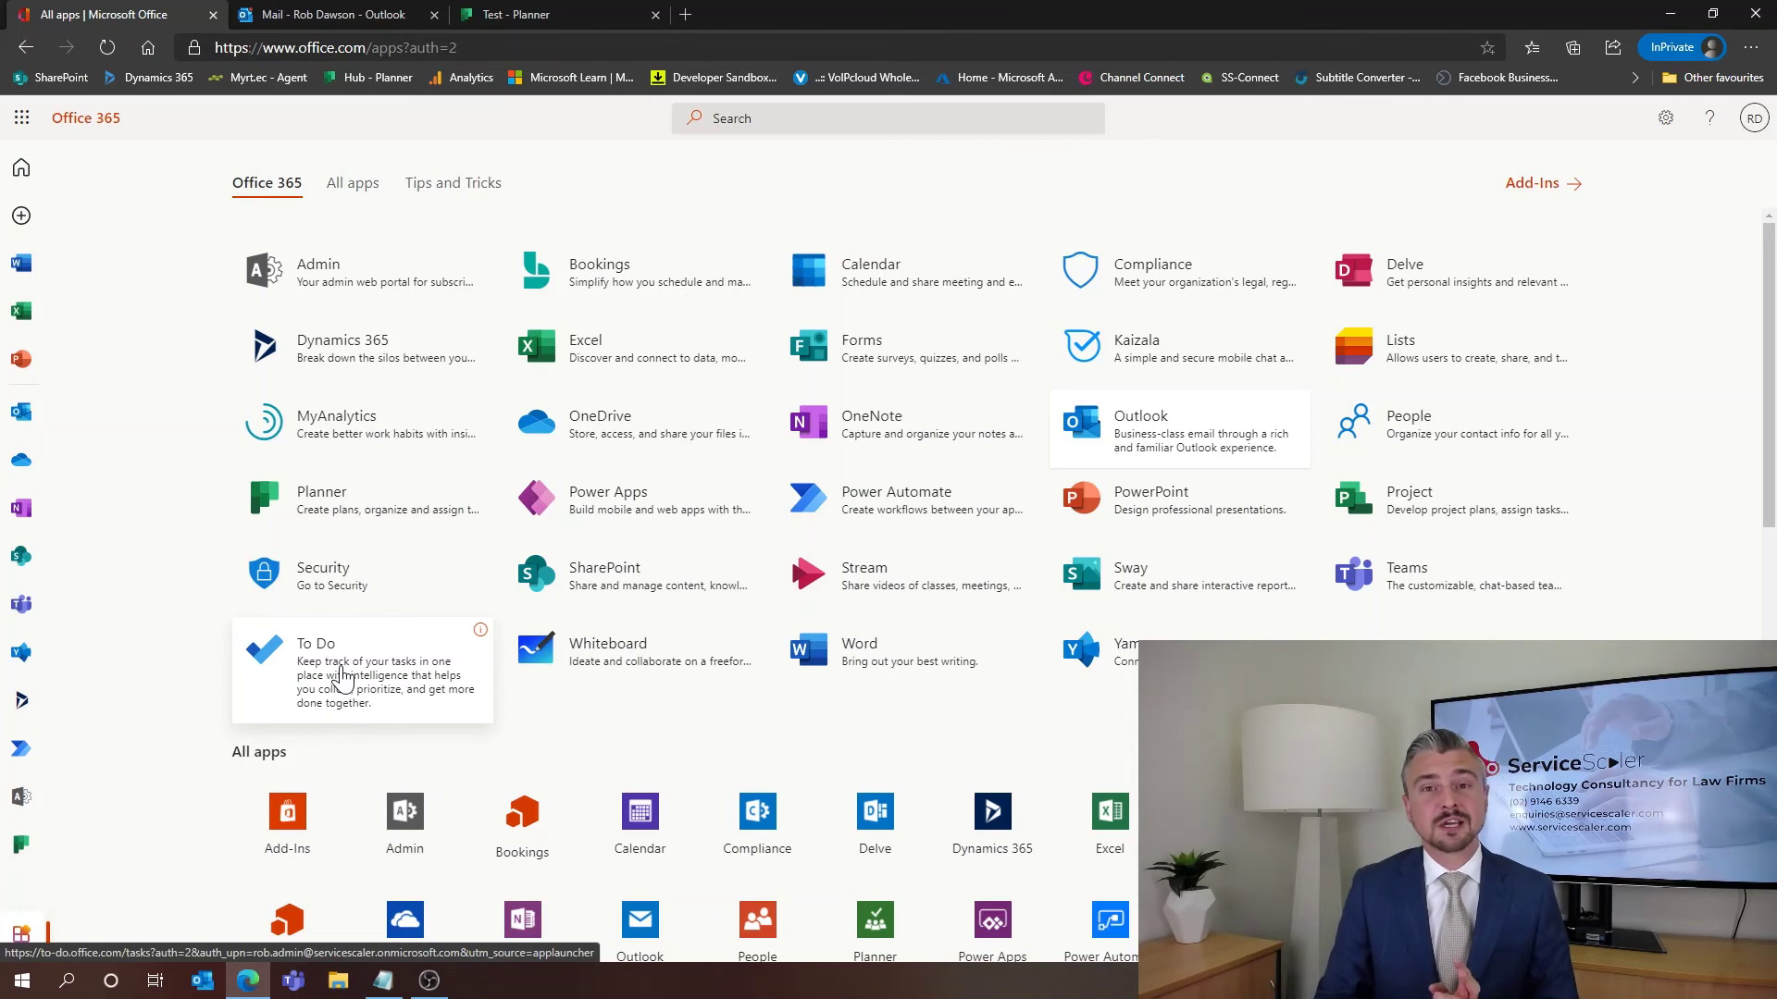
# Open Microsoft To Do, browse the Planned and Assigned to you lists, then view My Day suggestions showing 'Create video'
pyautogui.click(342, 679)
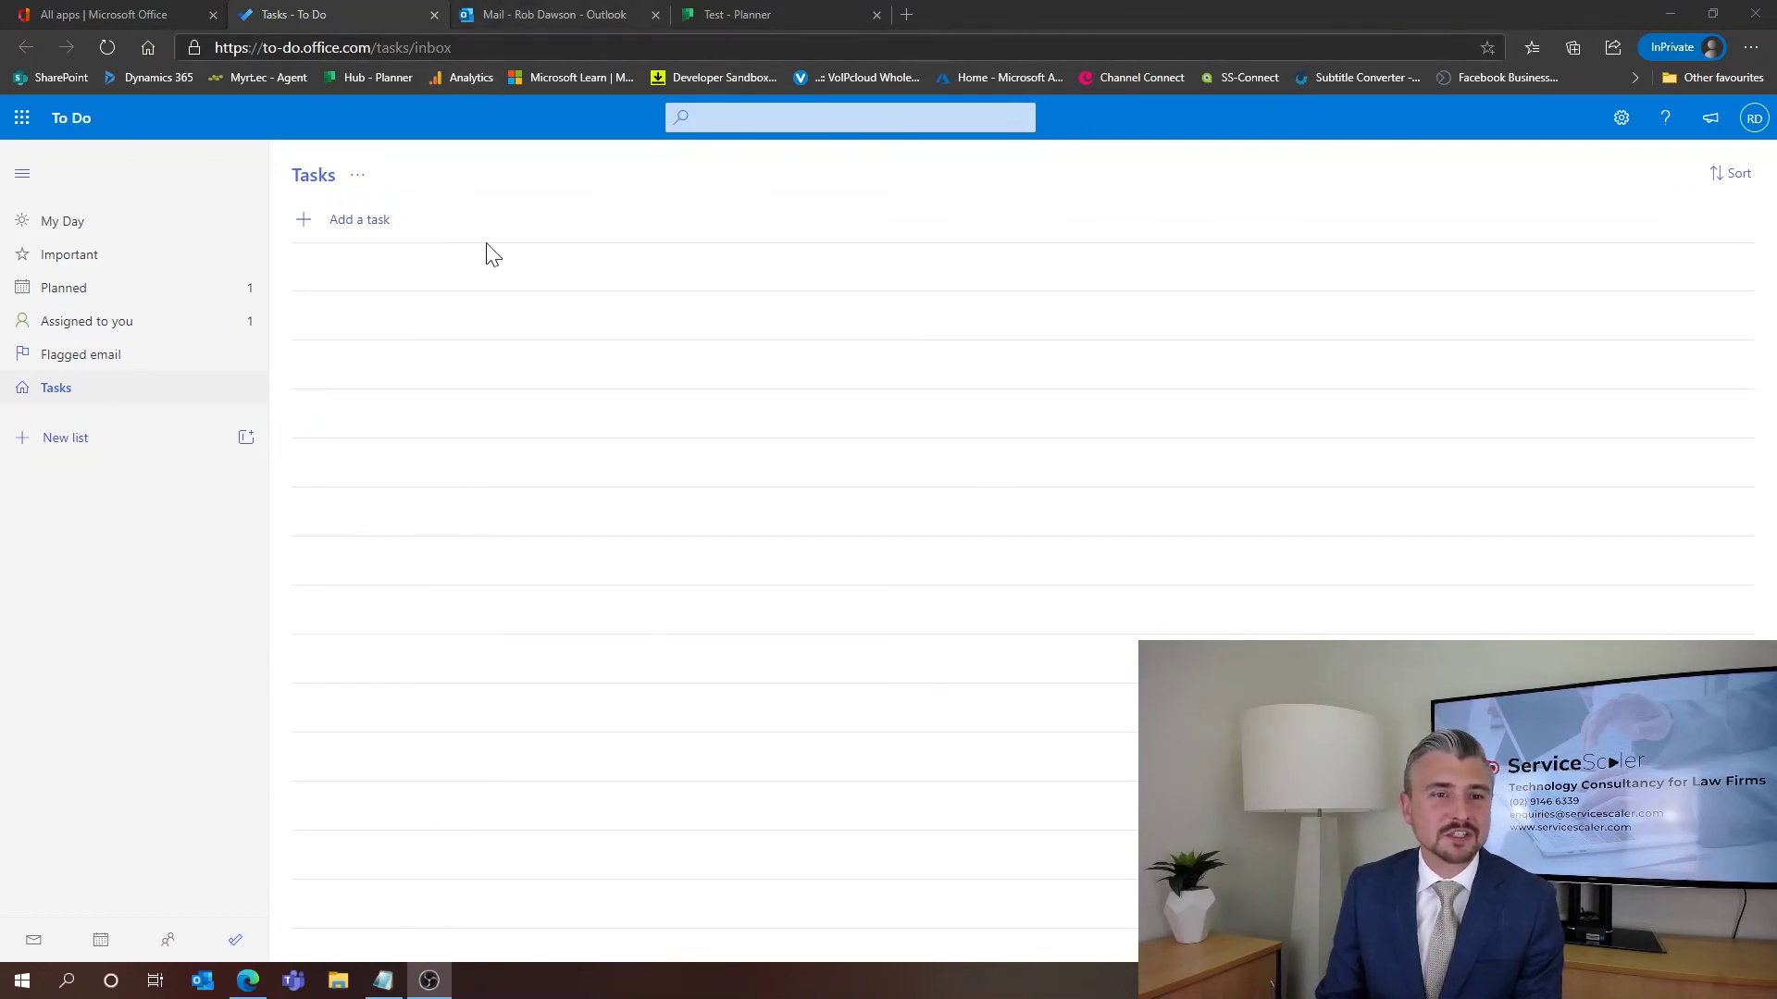
pyautogui.click(74, 296)
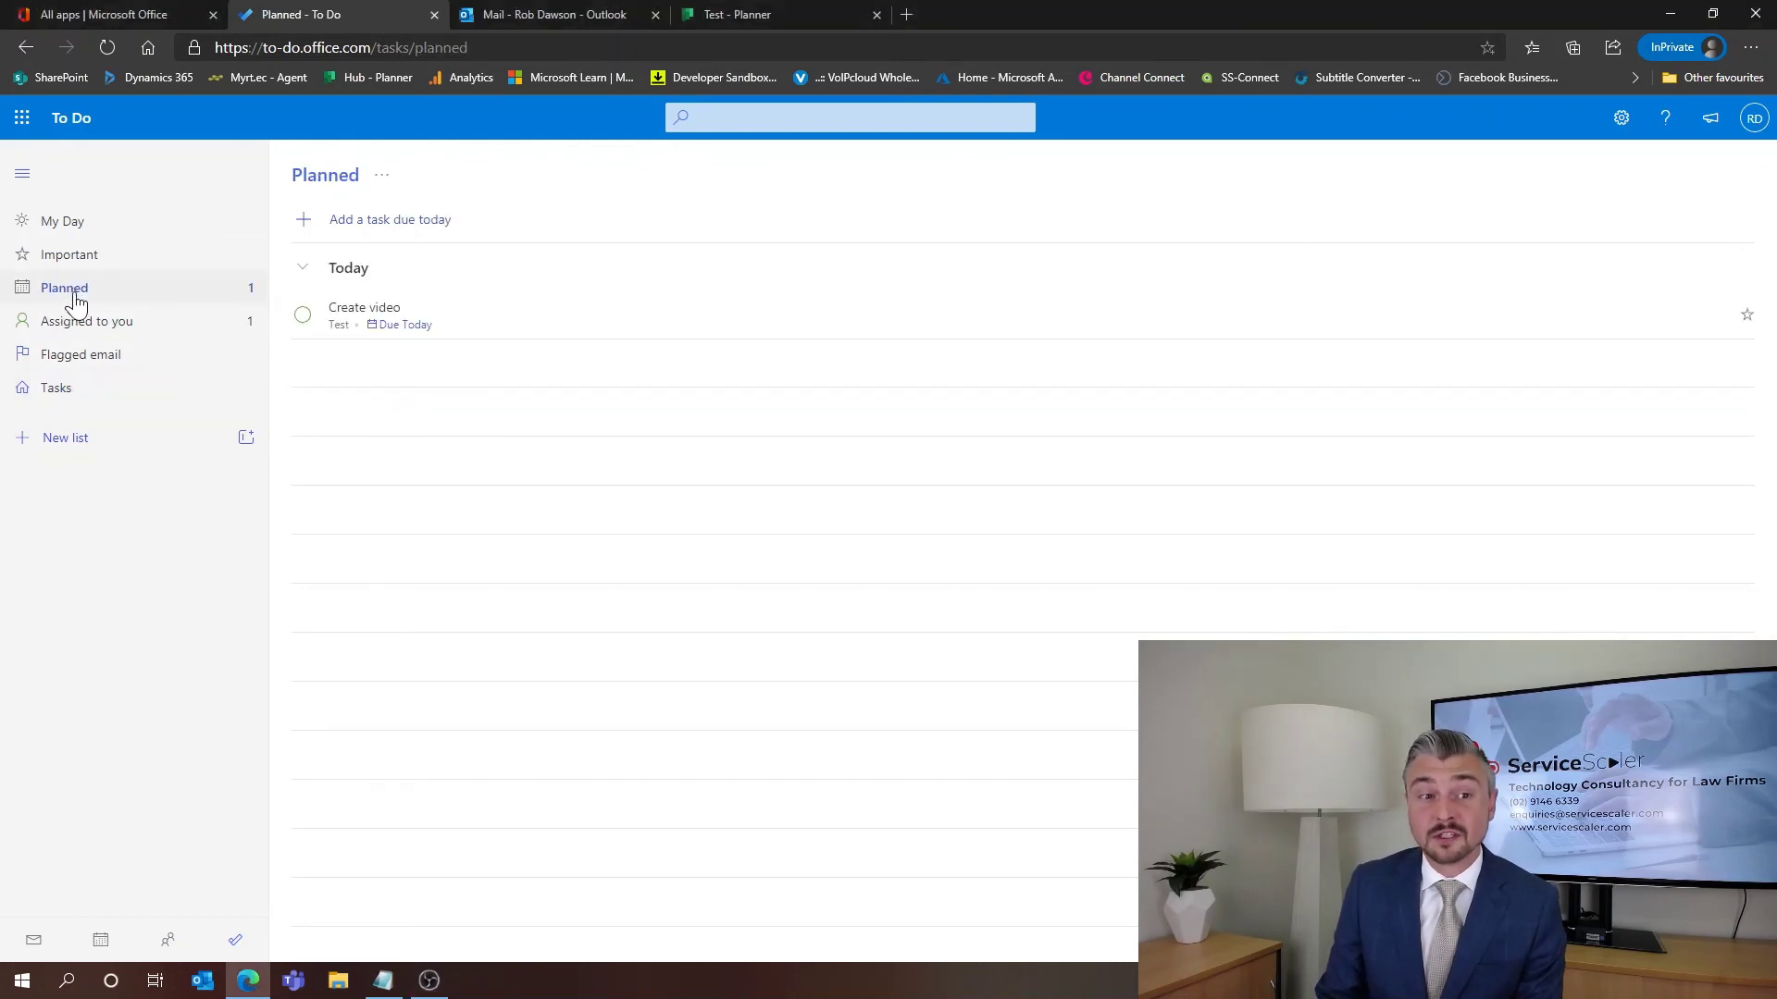
pyautogui.click(83, 325)
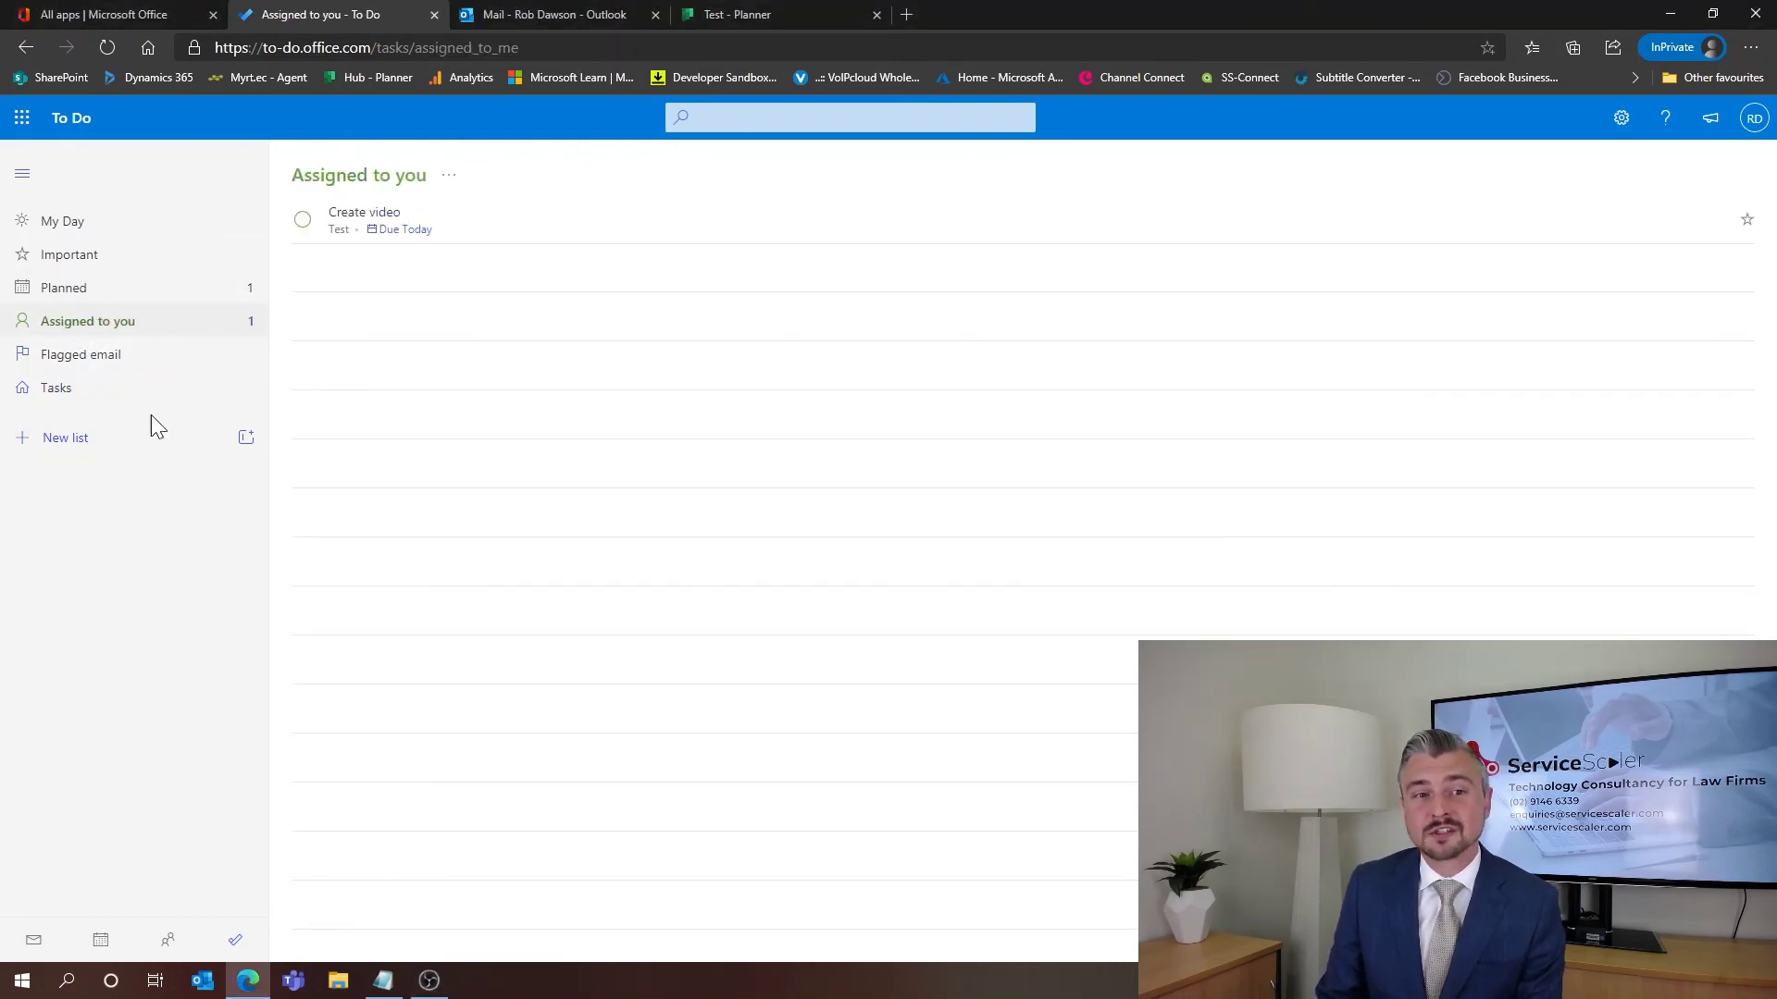
pyautogui.click(62, 227)
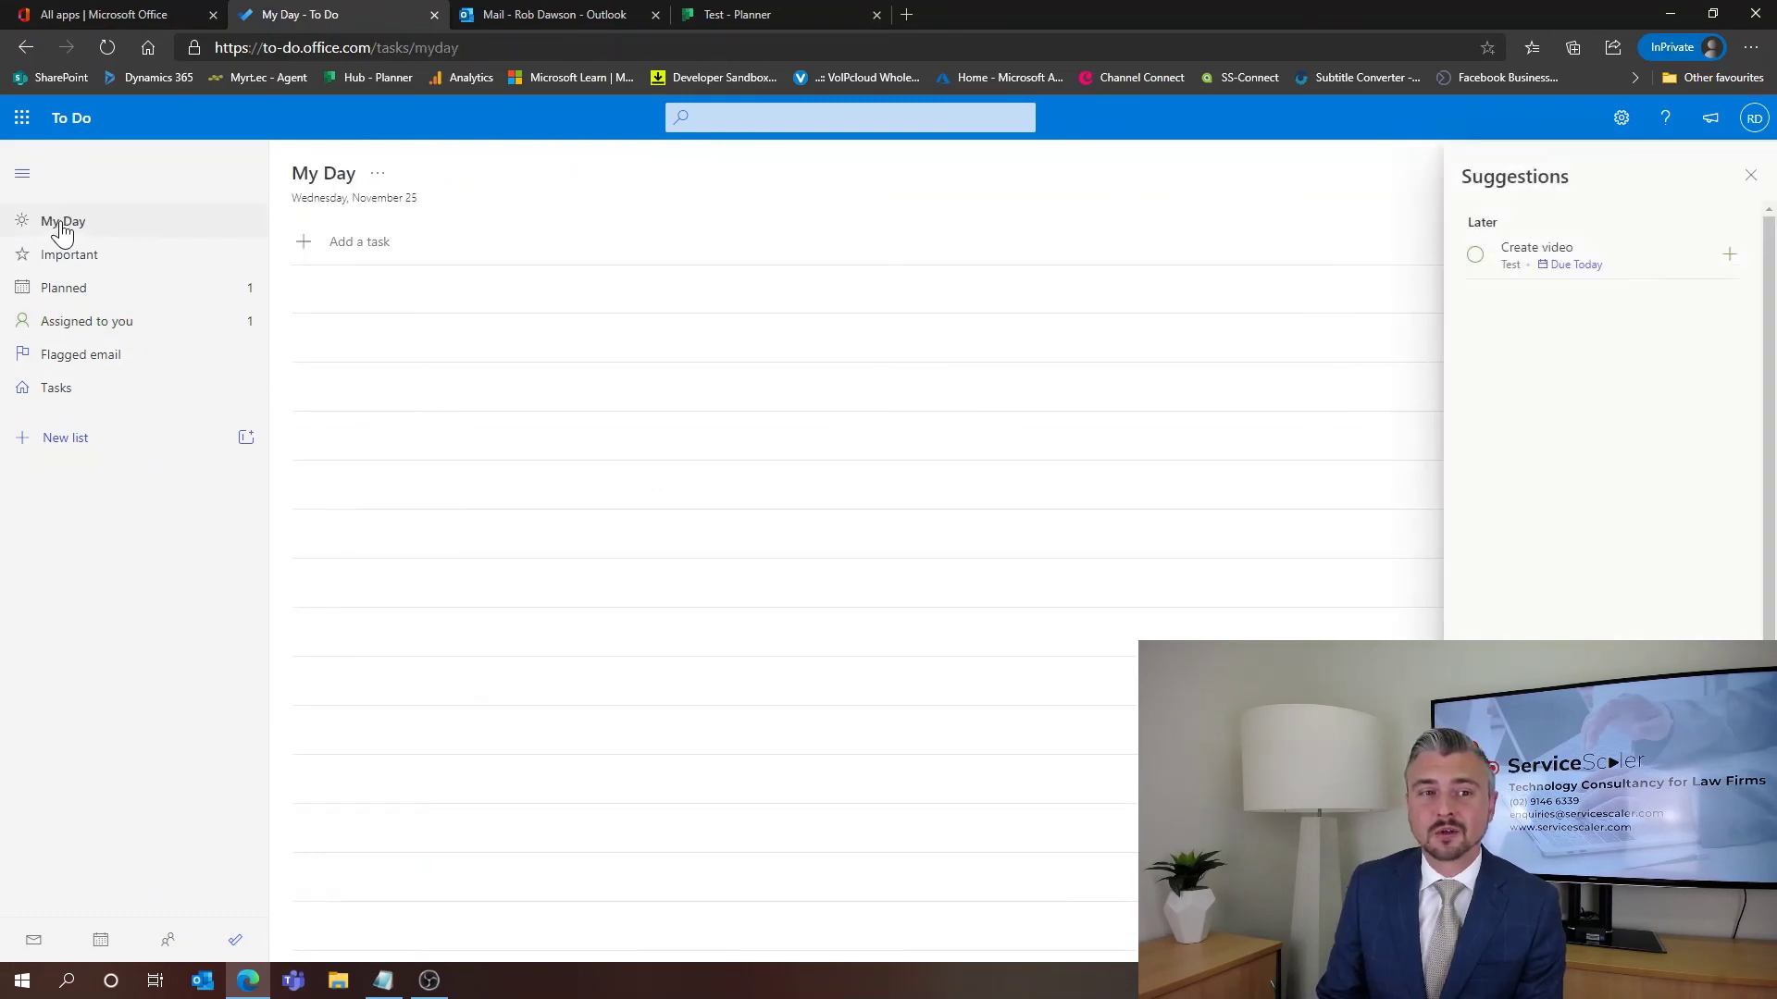